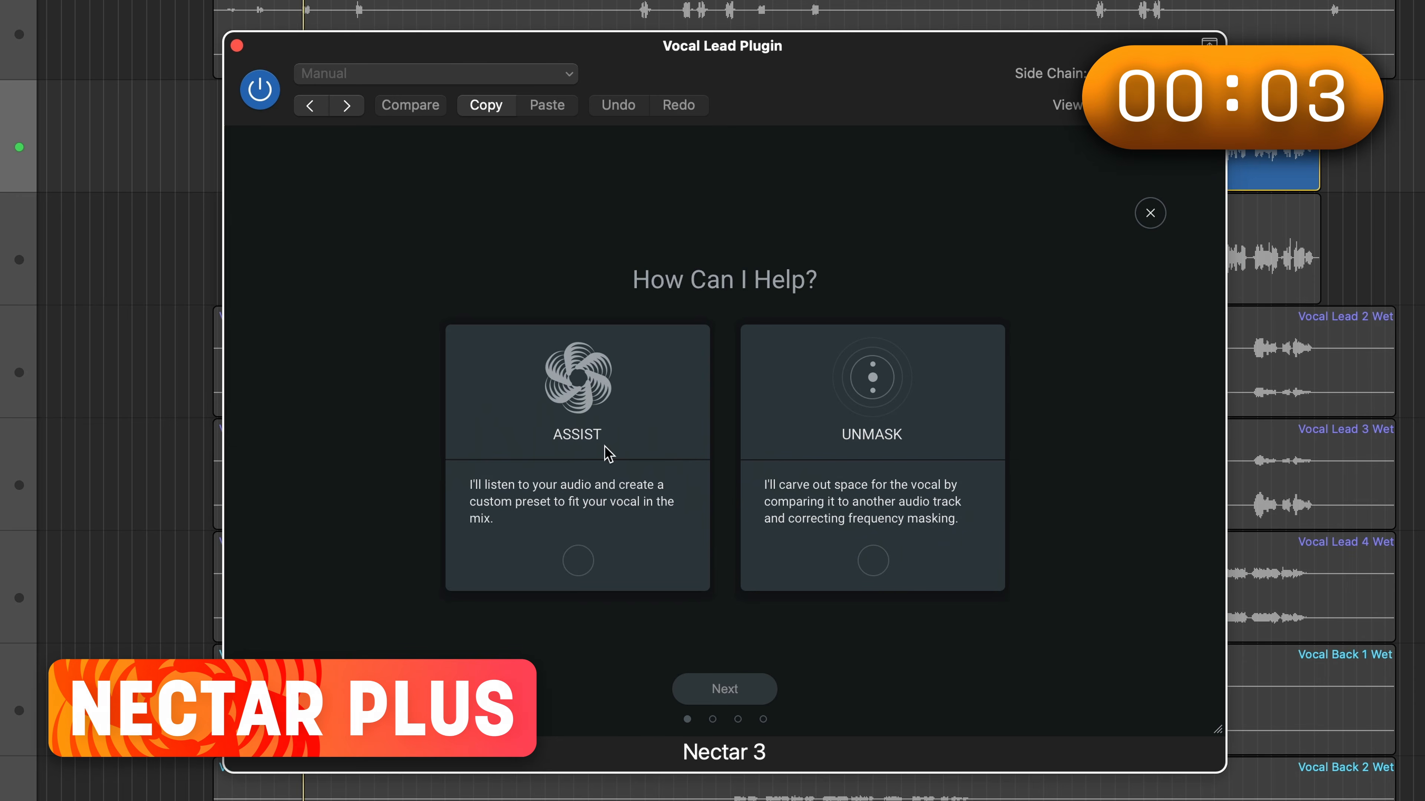
# Start Nectar 3's Assist analysis of the lead vocal with Modern vibe and Moderate intensity while the song plays.
pyautogui.click(708, 681)
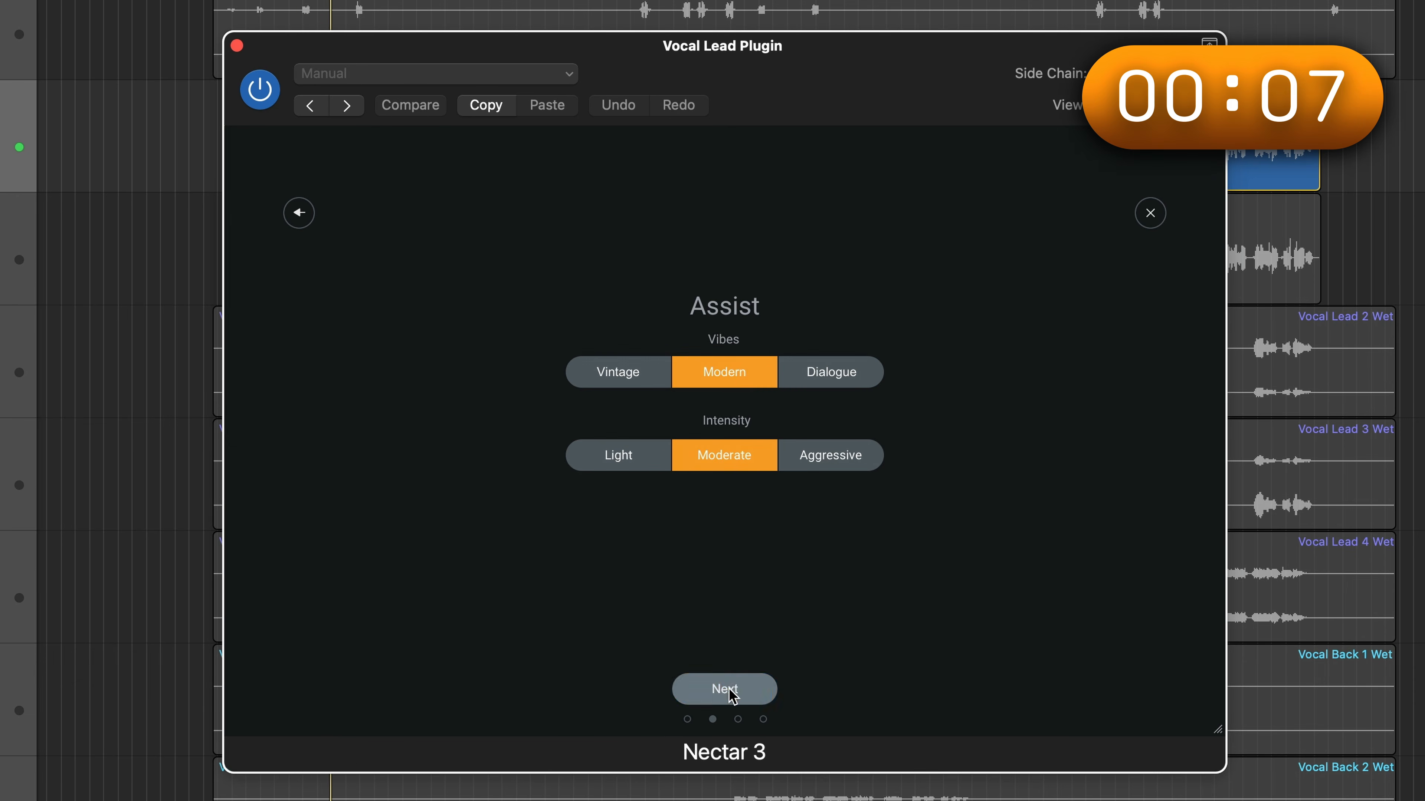
pyautogui.click(725, 689)
pyautogui.press('space')
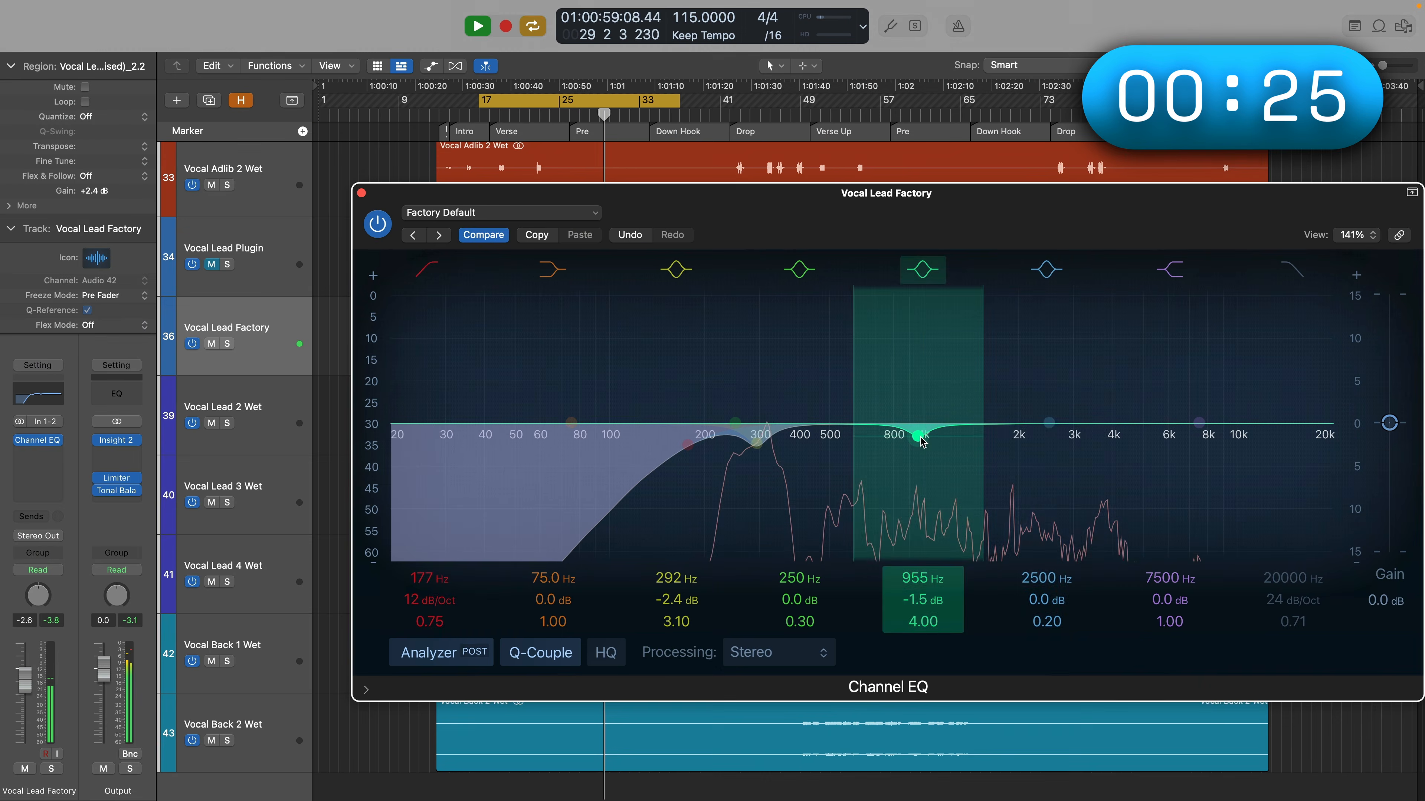
# Pull the 2500 Hz band of the Vocal Lead Factory Channel EQ into a cut at a somewhat higher frequency.
pyautogui.click(1049, 423)
pyautogui.moveTo(1048, 424); pyautogui.dragTo(1101, 446)
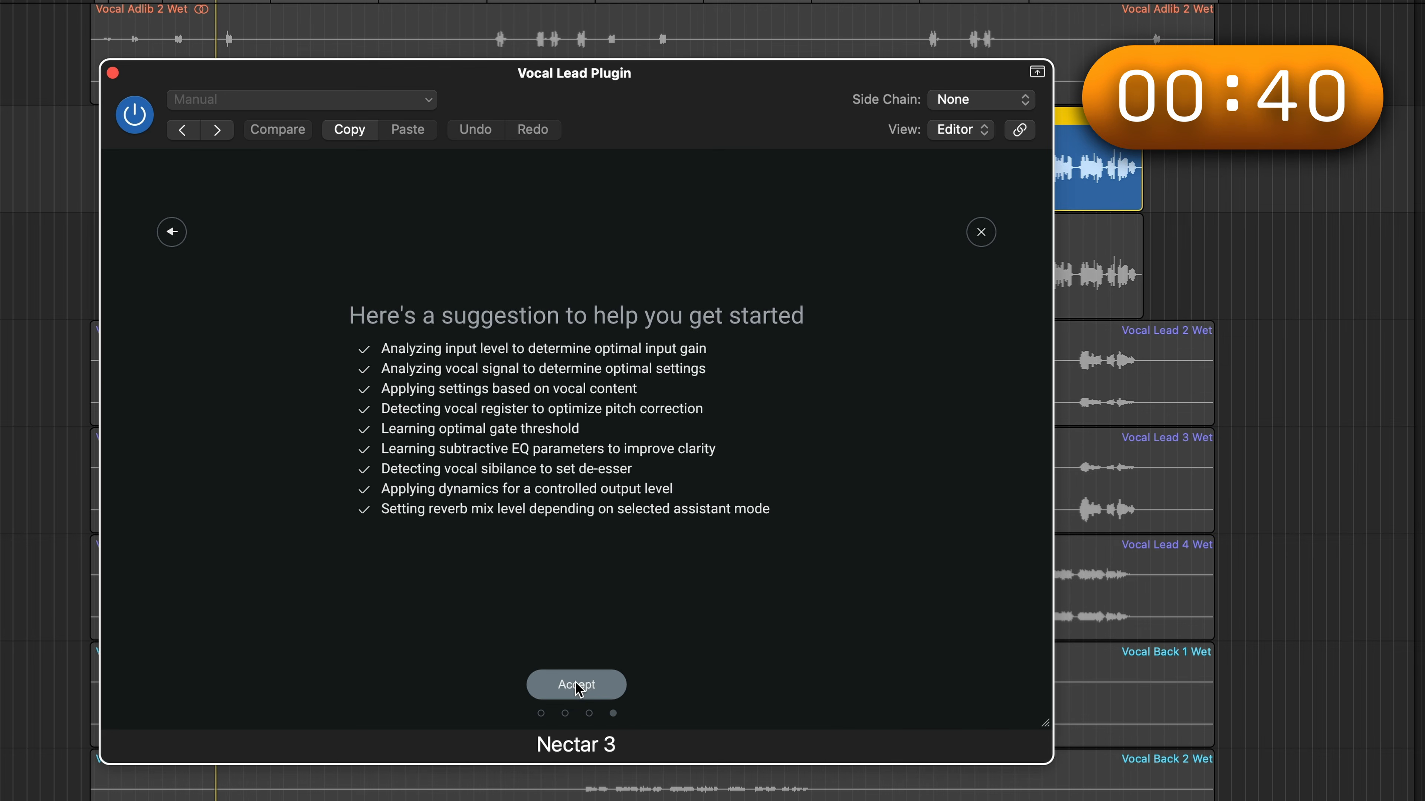
# Accept Nectar's suggested vocal settings and compare them with the bypassed signal using Match.
pyautogui.click(576, 684)
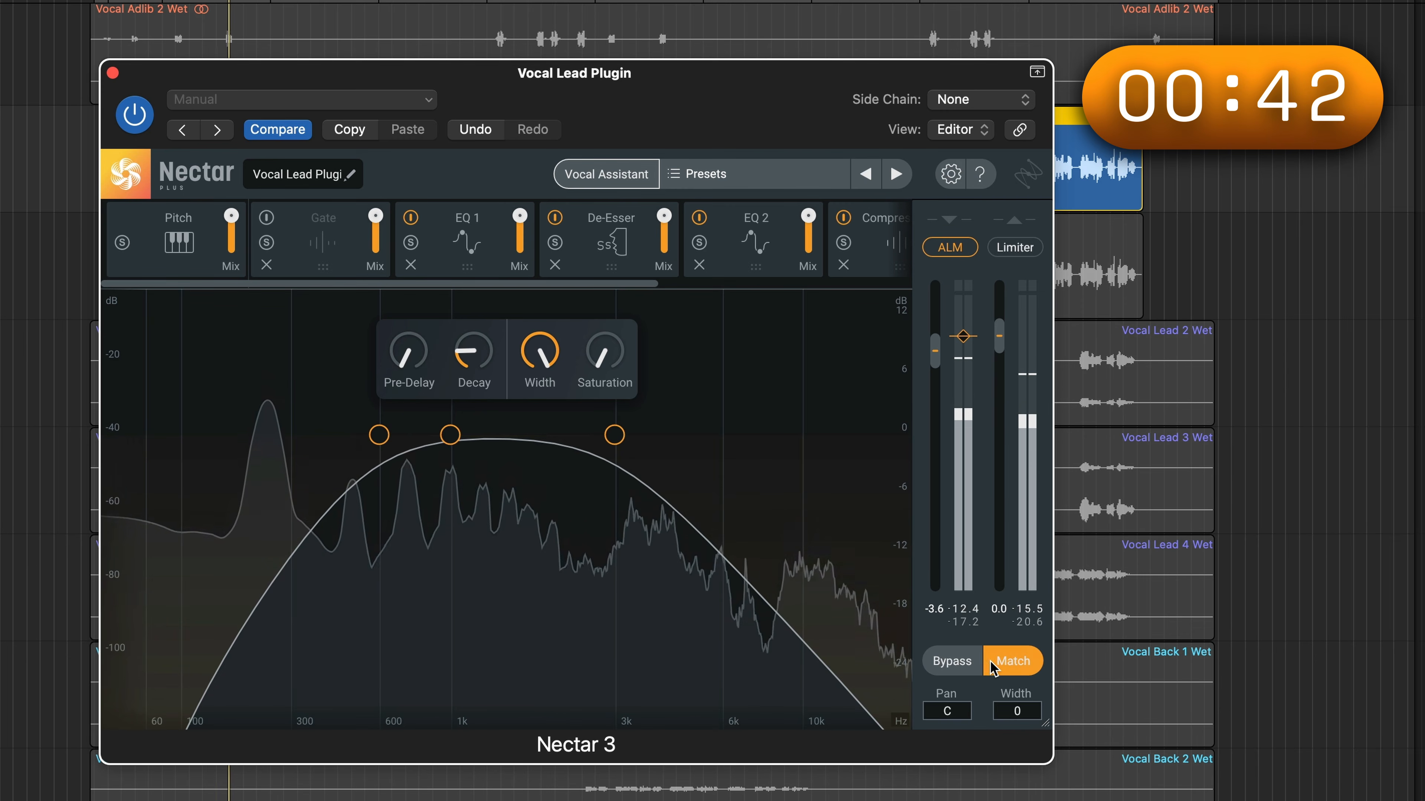
pyautogui.click(1013, 663)
pyautogui.click(951, 668)
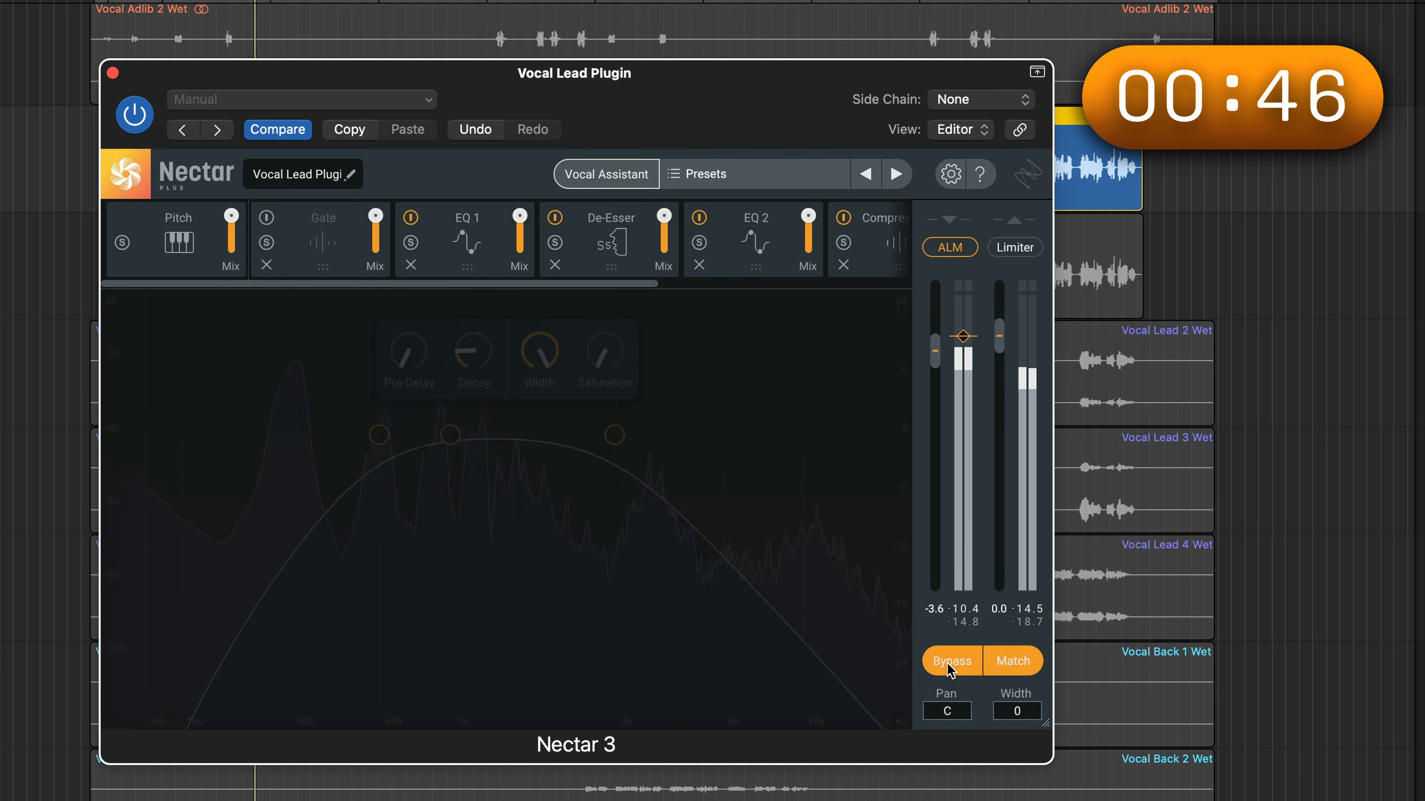
pyautogui.click(951, 668)
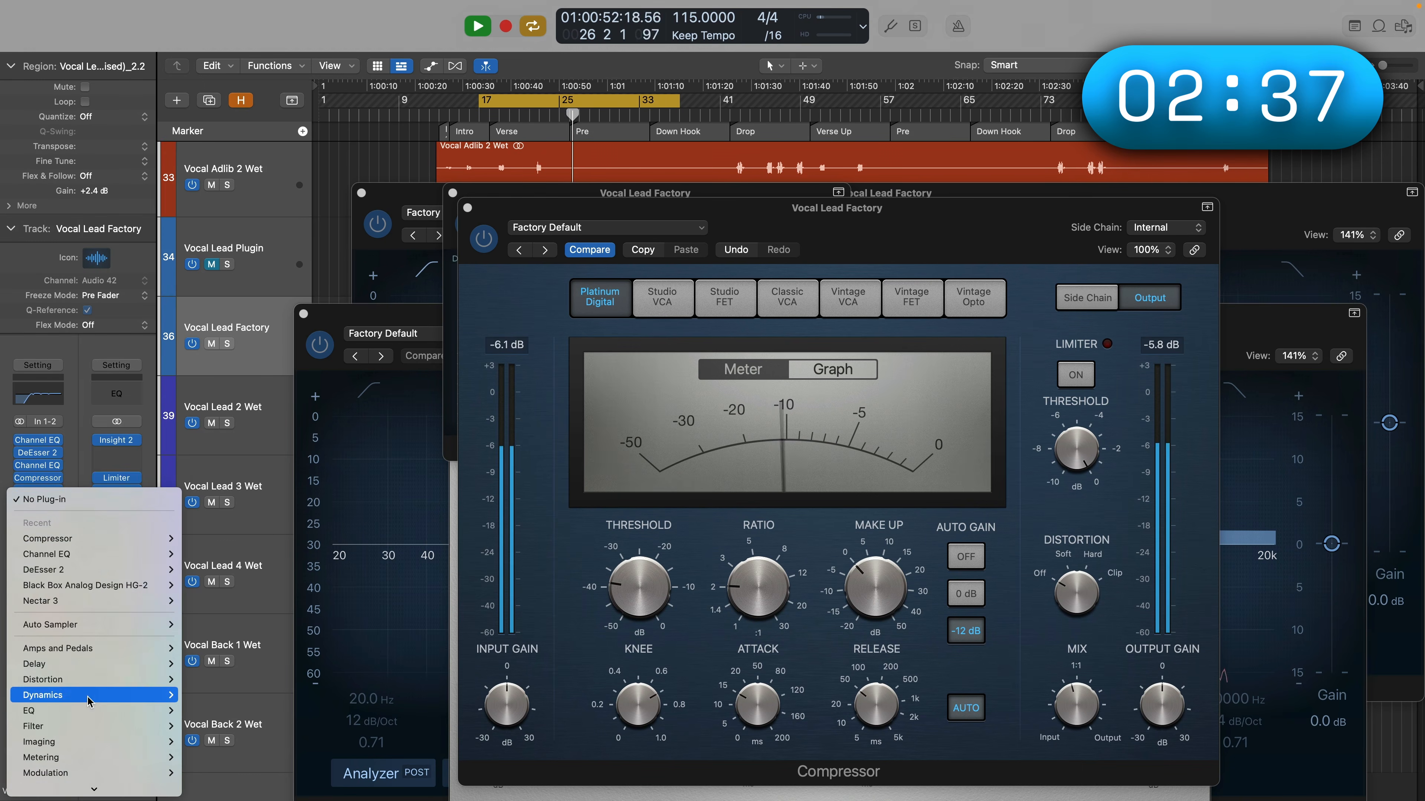
pyautogui.scroll(-5, 87, 700)
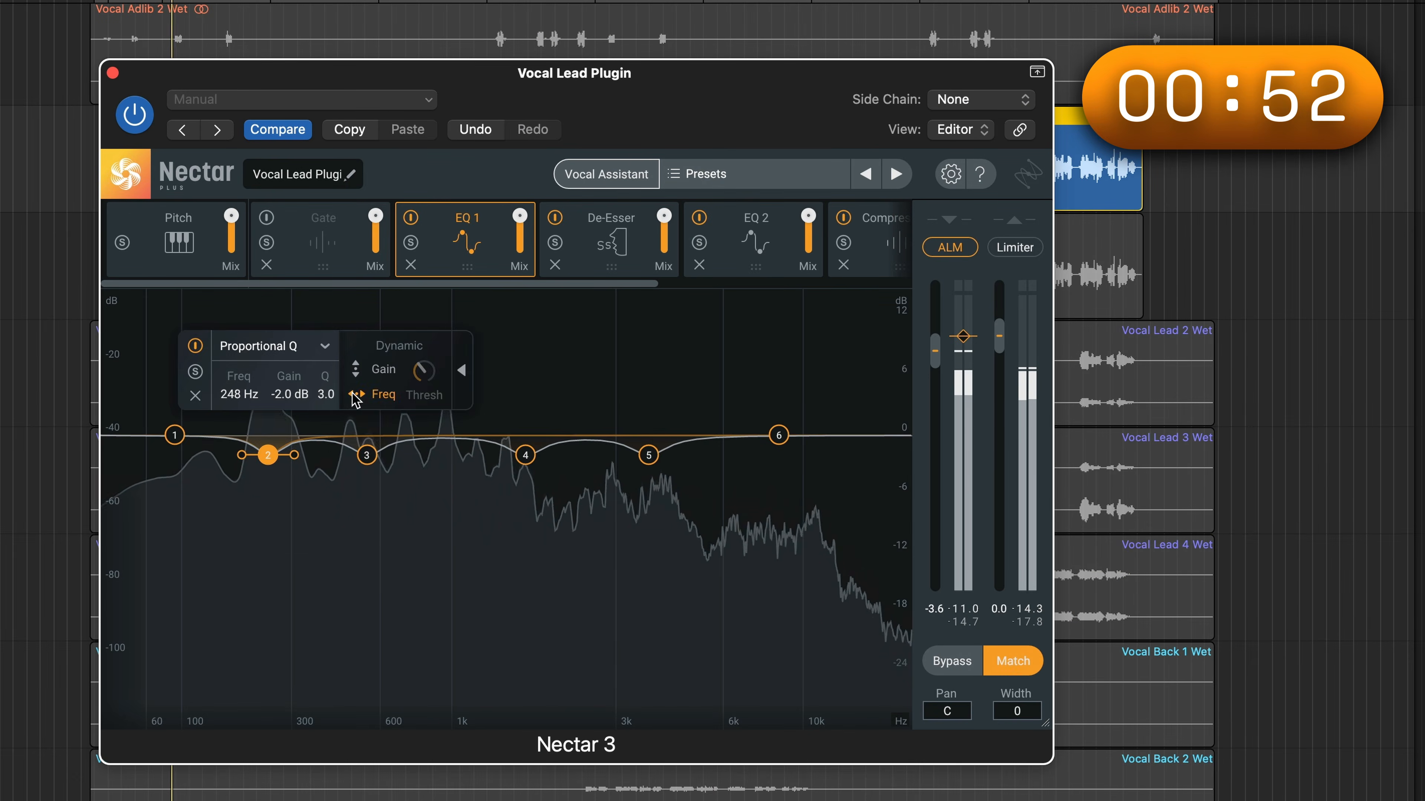
# Deepen the cut of node 2 in Nectar's EQ 1 and move it slightly lower in frequency.
pyautogui.moveTo(268, 454)
pyautogui.mouseDown()
pyautogui.moveTo(239, 456)
pyautogui.moveTo(258, 469)
pyautogui.mouseUp()
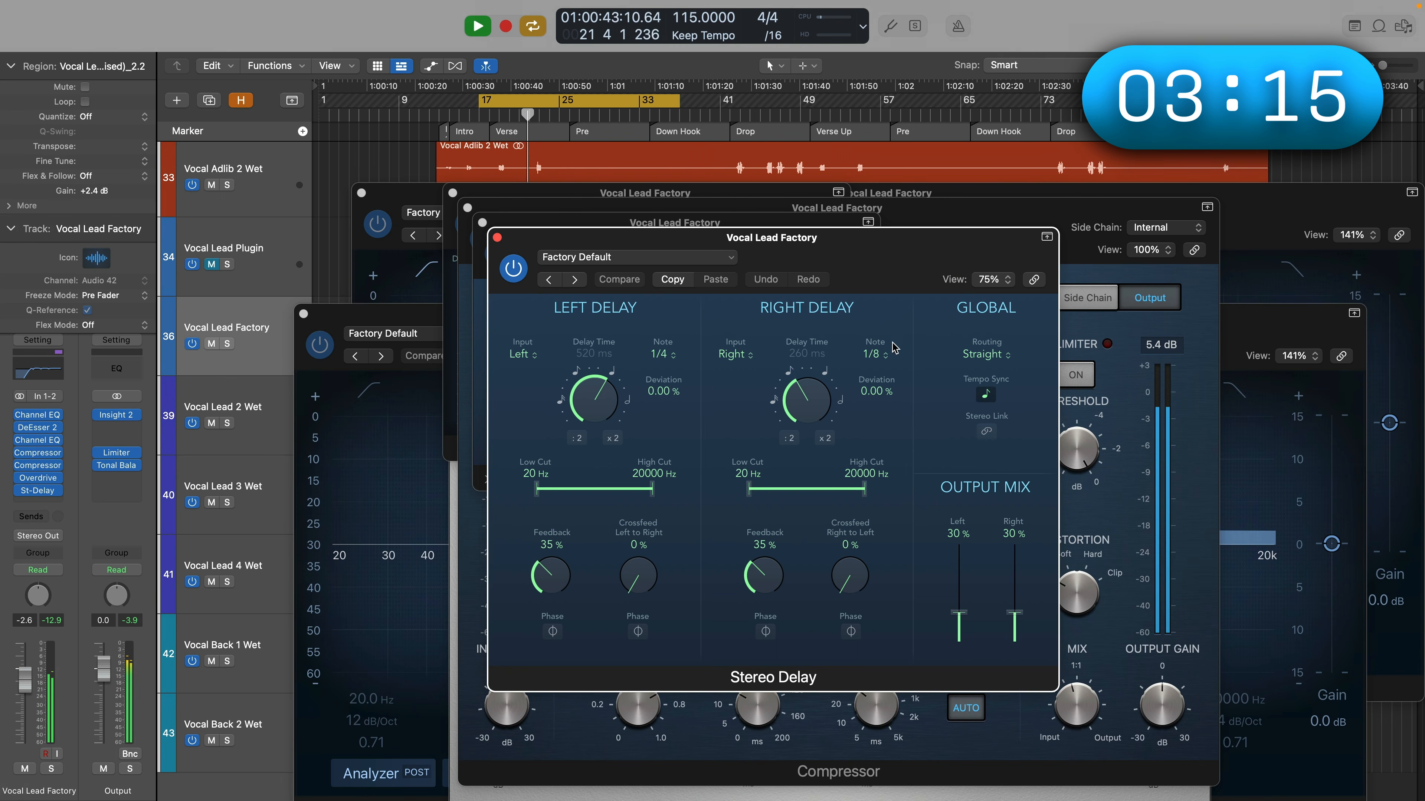
# Set both the right and left note values of the Stereo Delay on Vocal Lead Factory to 1/32 dotted.
pyautogui.click(885, 355)
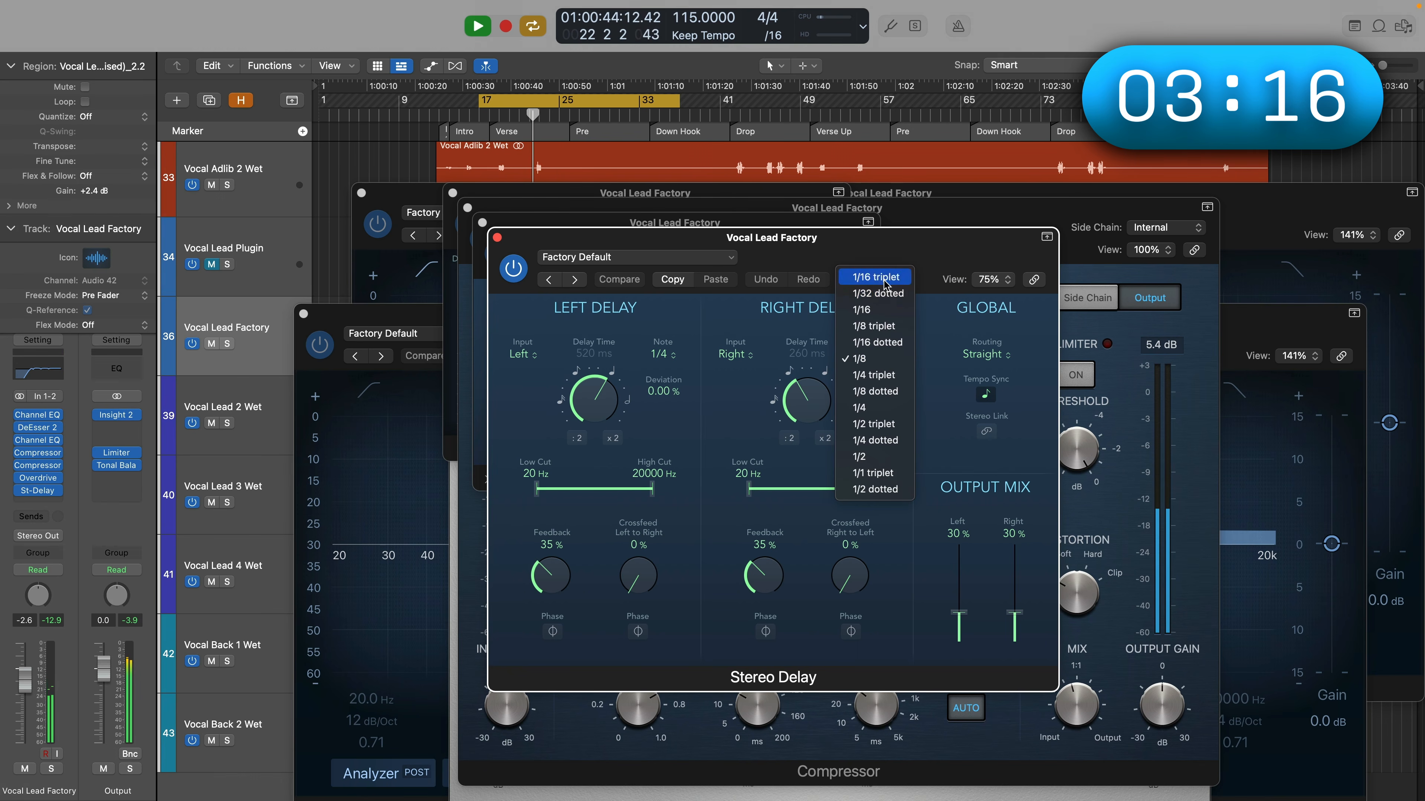
pyautogui.click(884, 294)
pyautogui.click(661, 355)
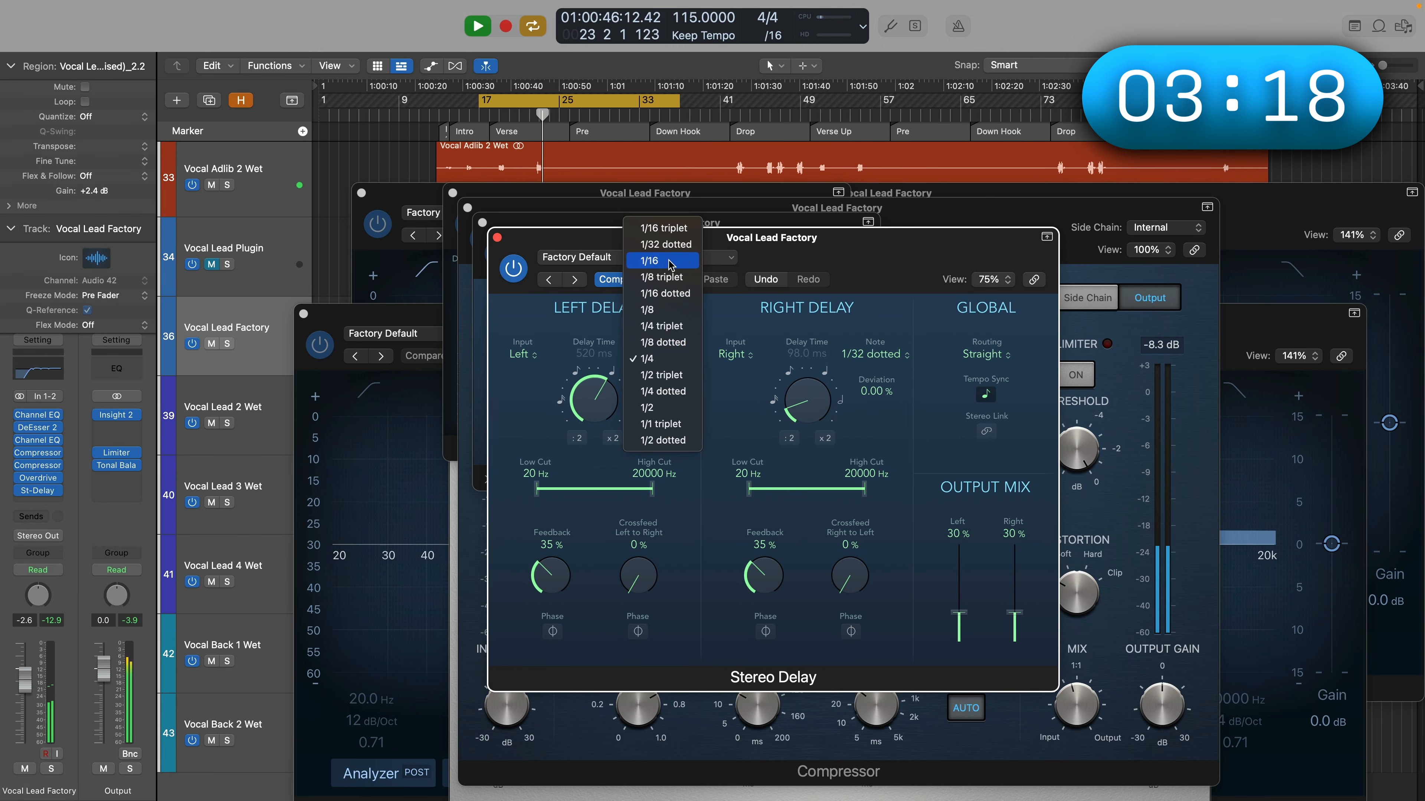
pyautogui.click(667, 245)
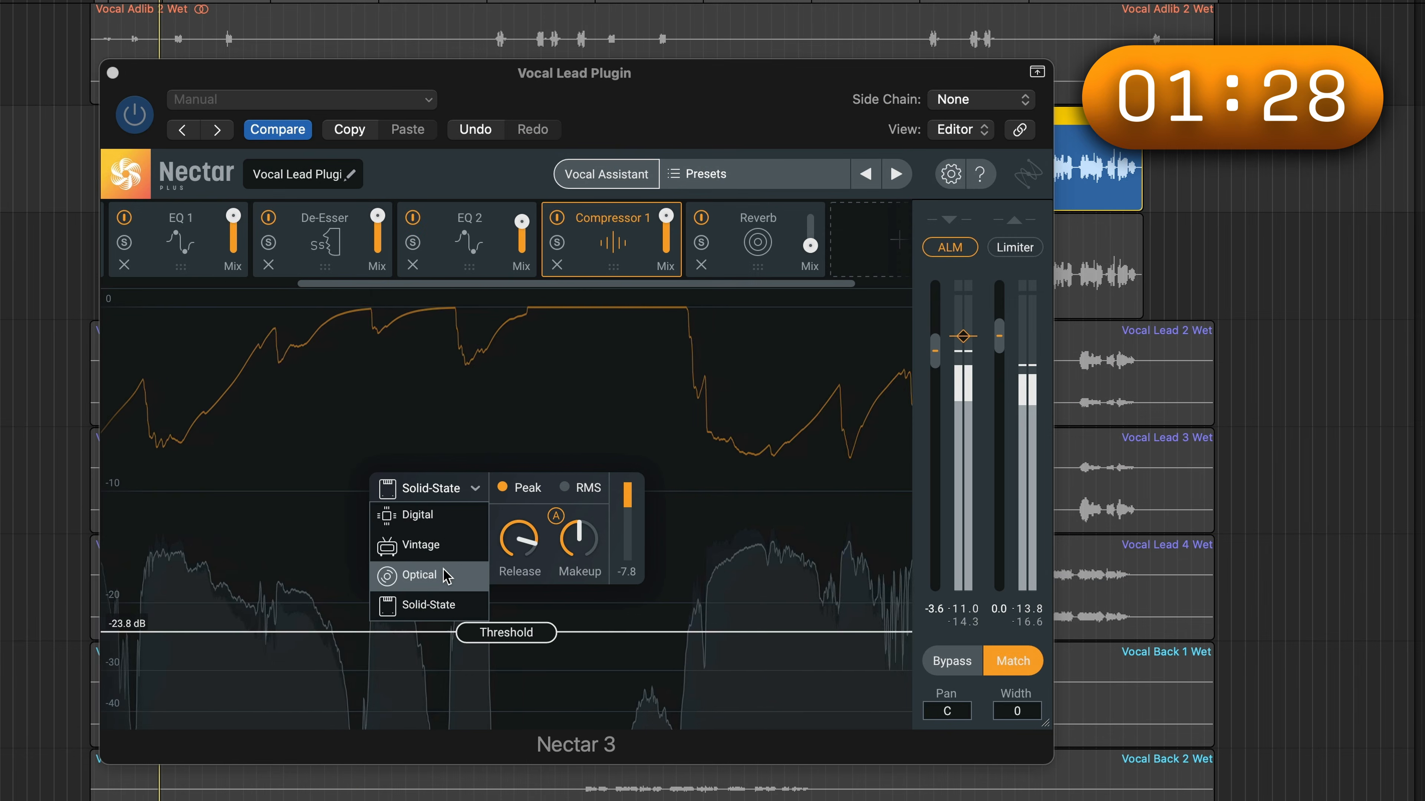
# Switch Nectar's Compressor 1 to the Optical mode.
pyautogui.click(447, 577)
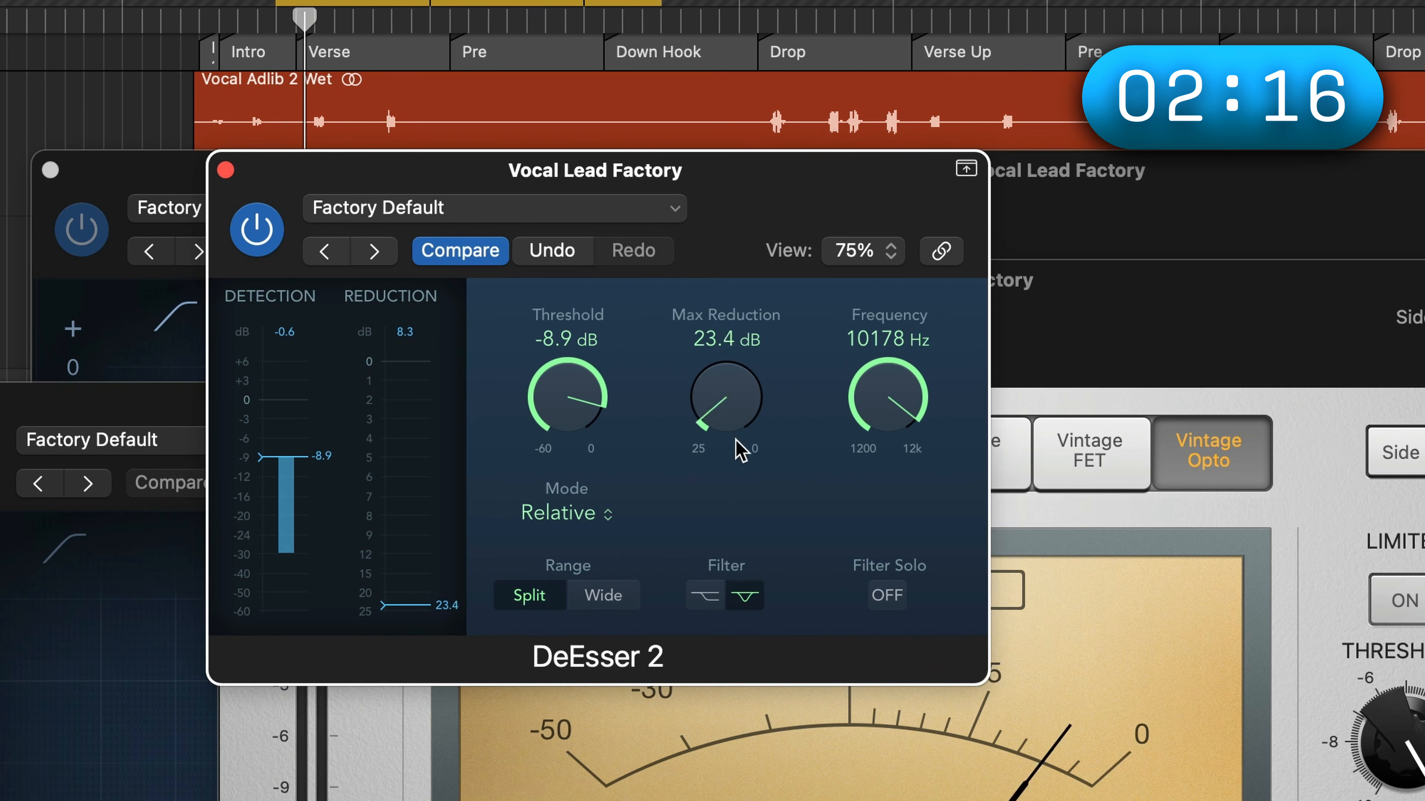
# Set the DeEsser 2 maximum reduction on Vocal Lead Factory to 25.0 dB and adjust its threshold.
pyautogui.moveTo(739, 445); pyautogui.dragTo(760, 477)
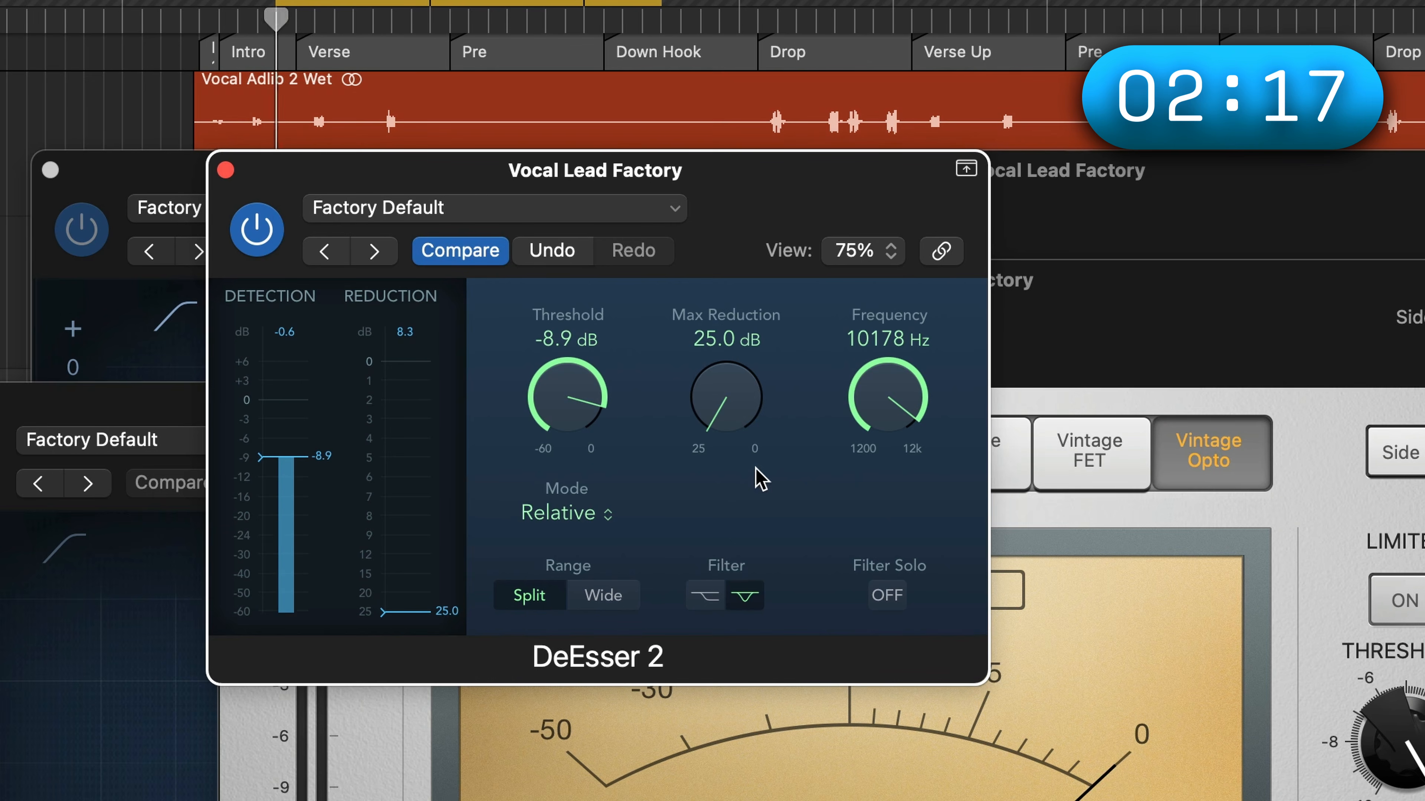
pyautogui.moveTo(556, 443); pyautogui.dragTo(557, 432)
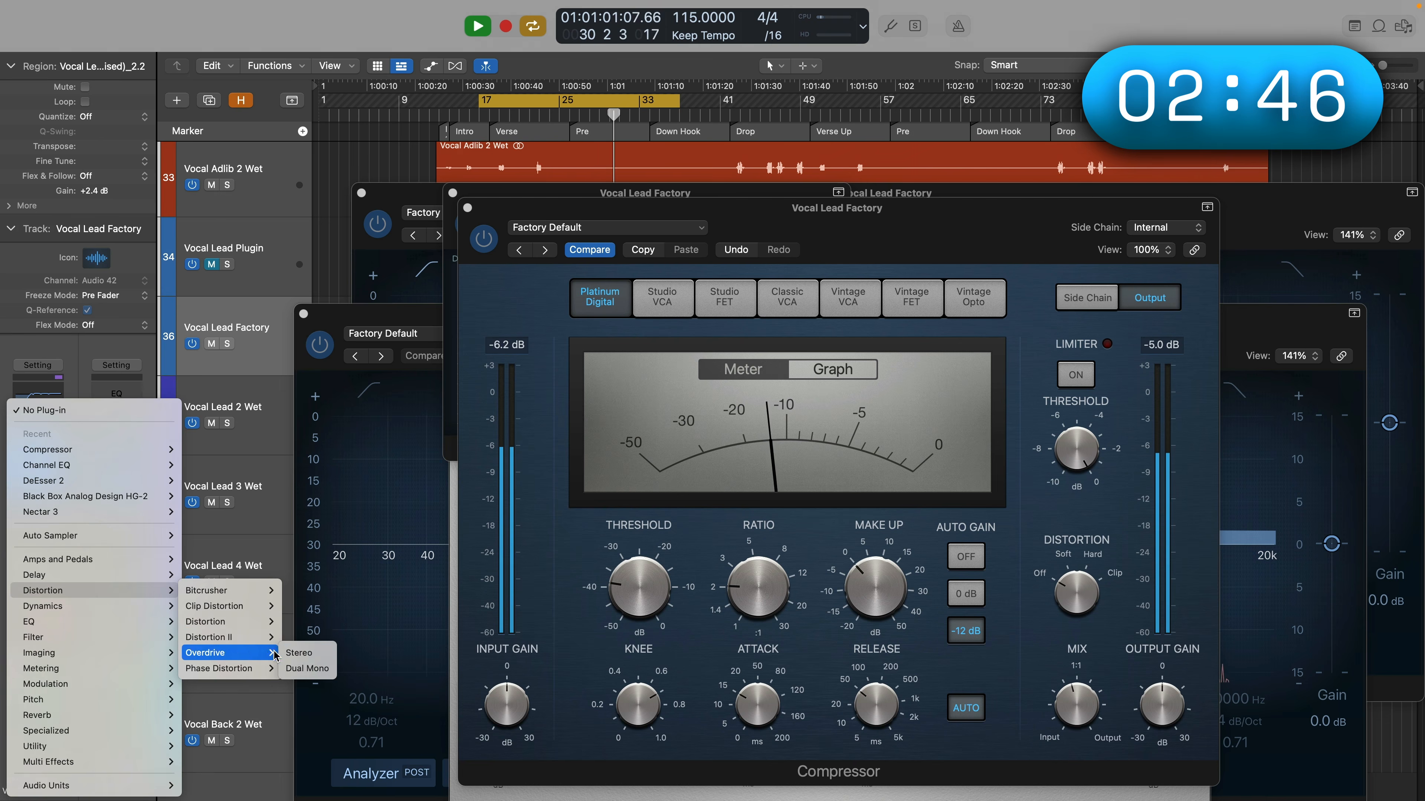
# Insert a stereo Overdrive after the compressors on the Vocal Lead Factory channel.
pyautogui.click(300, 653)
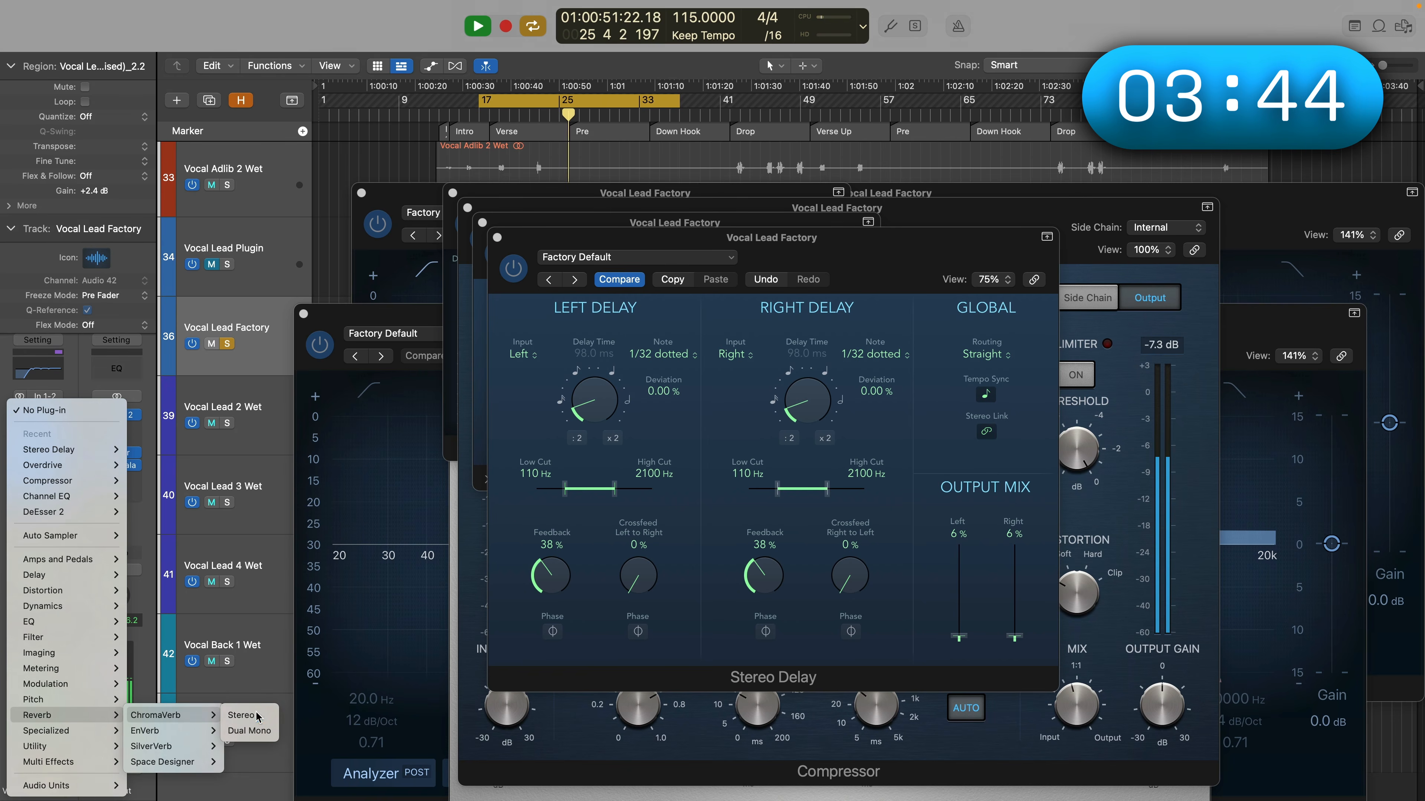
# Insert a stereo ChromaVerb on the Vocal Lead Factory channel and open its room type choices.
pyautogui.click(257, 717)
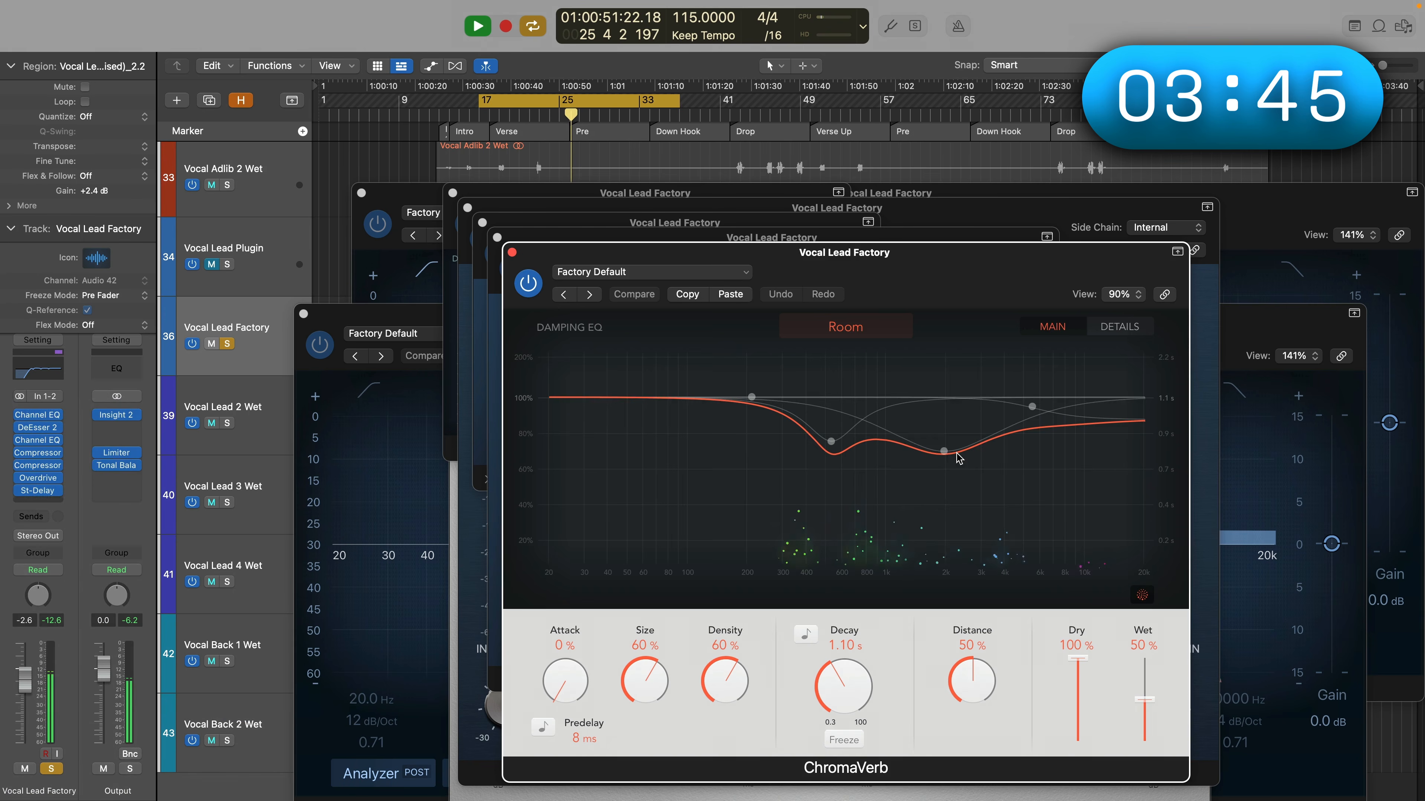
pyautogui.click(845, 326)
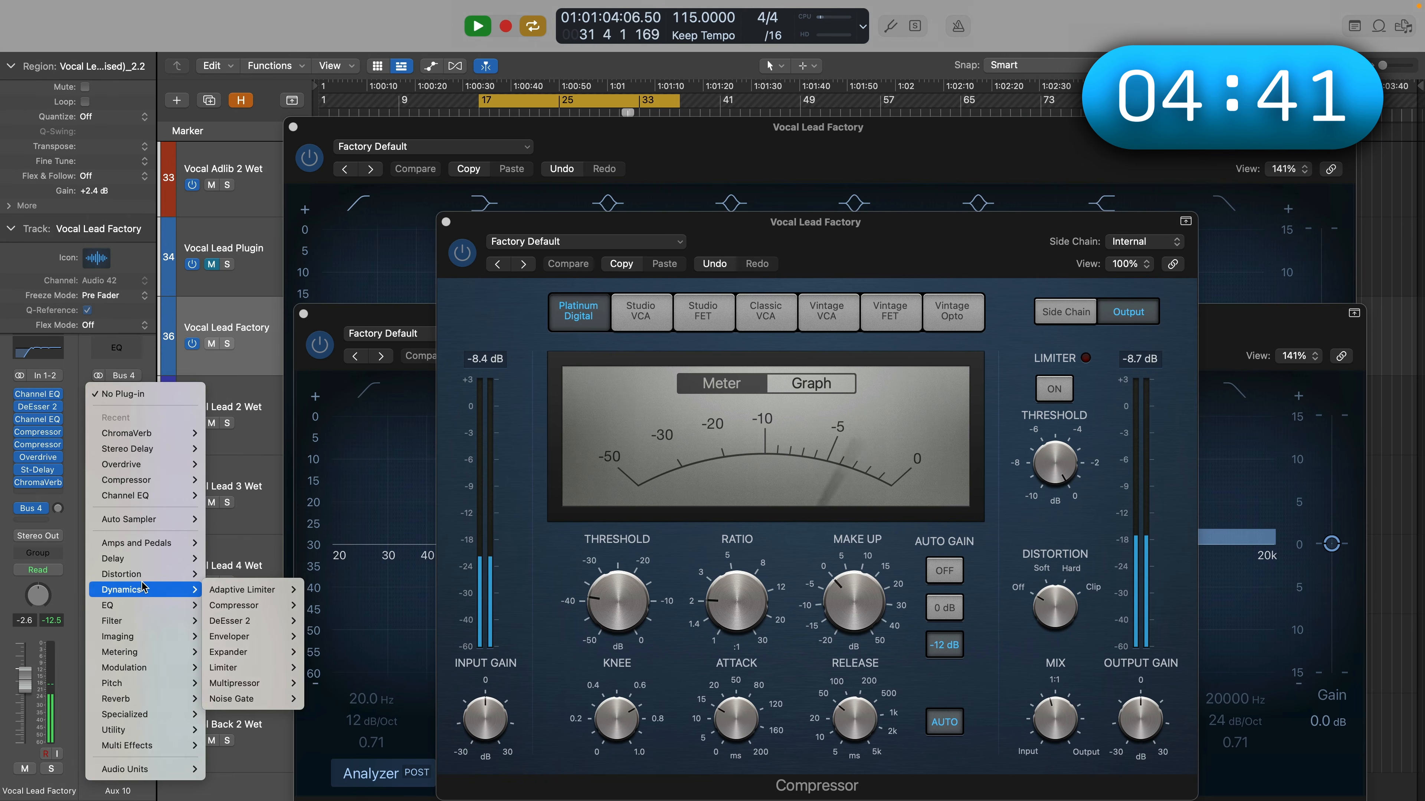
# Insert a stereo Overdrive on the Aux 10 channel fed by Bus 4.
pyautogui.moveTo(147, 574)
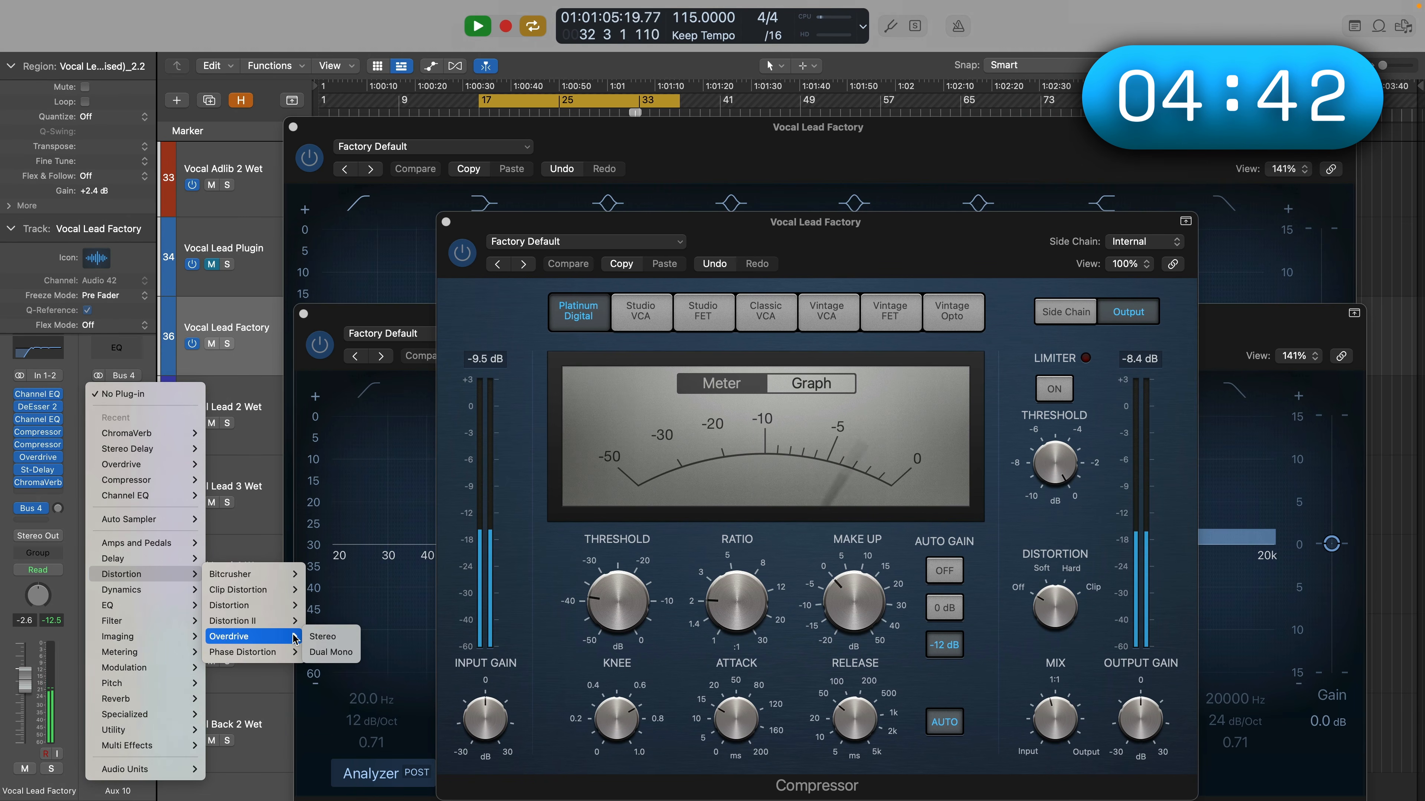
pyautogui.click(312, 640)
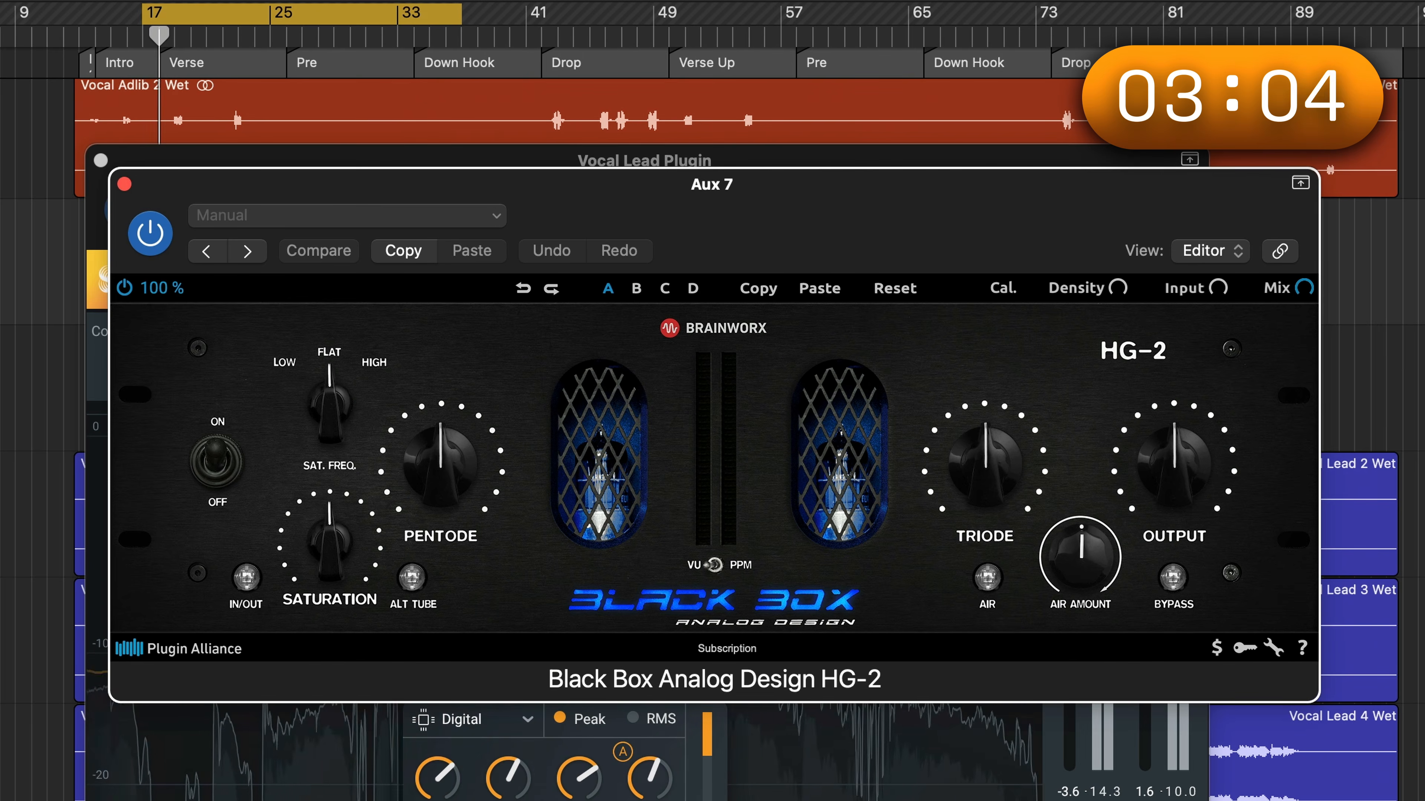
# Raise the Air Amount of the Black Box Analog Design HG-2 on Aux 7 slightly above 50 %.
pyautogui.click(1072, 568)
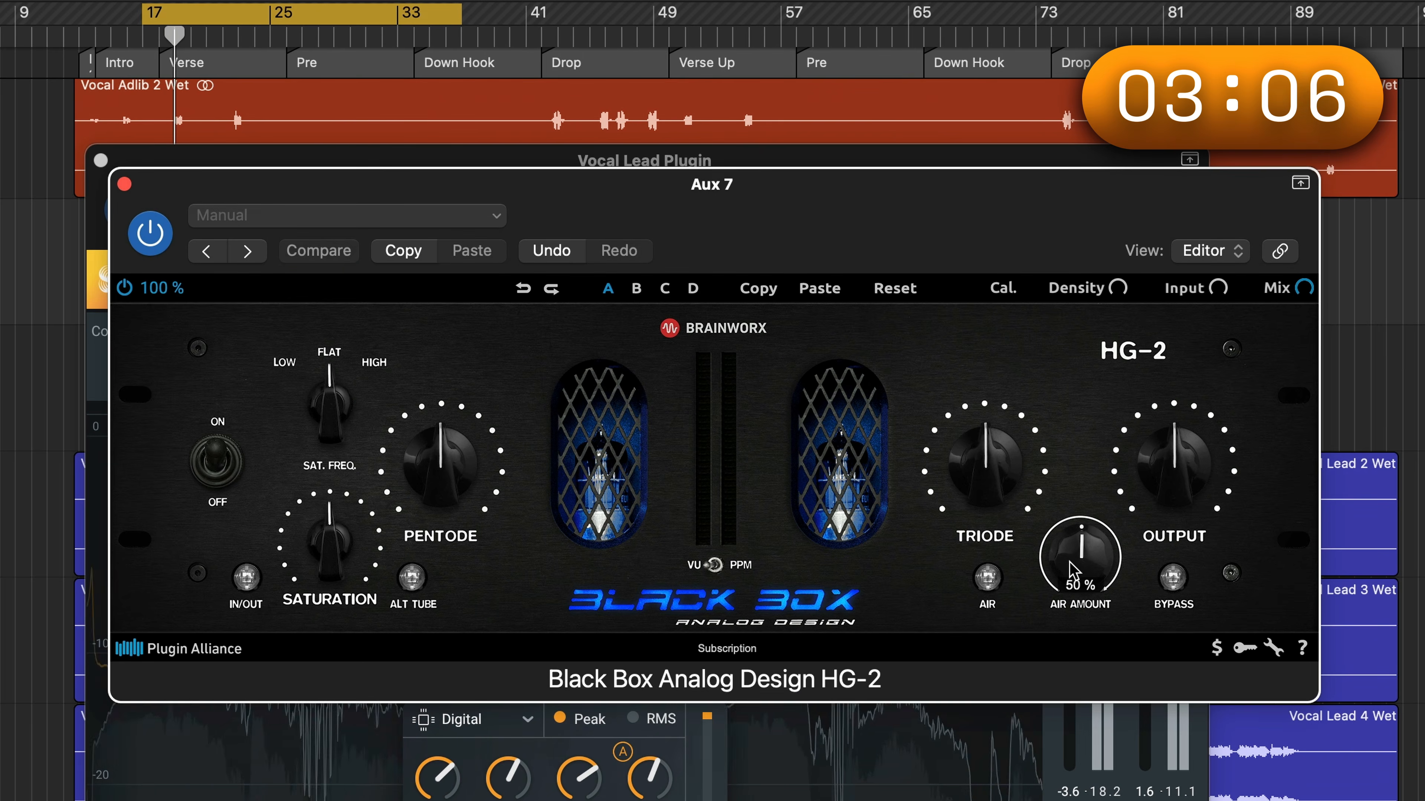
pyautogui.moveTo(1073, 568); pyautogui.dragTo(1073, 558)
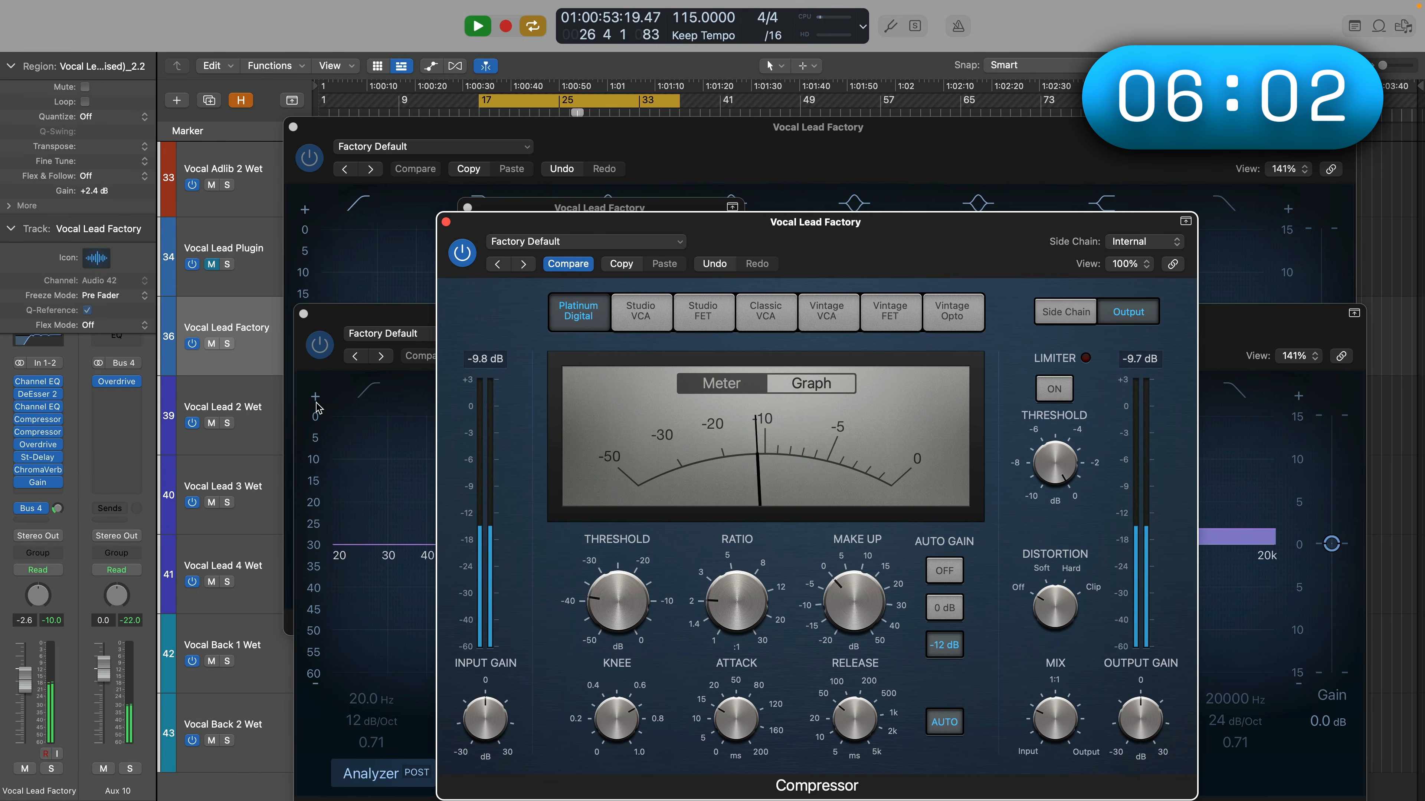
# Stop playback and move the overlapping Vocal Lead Factory plug-in windows apart.
pyautogui.press('space')
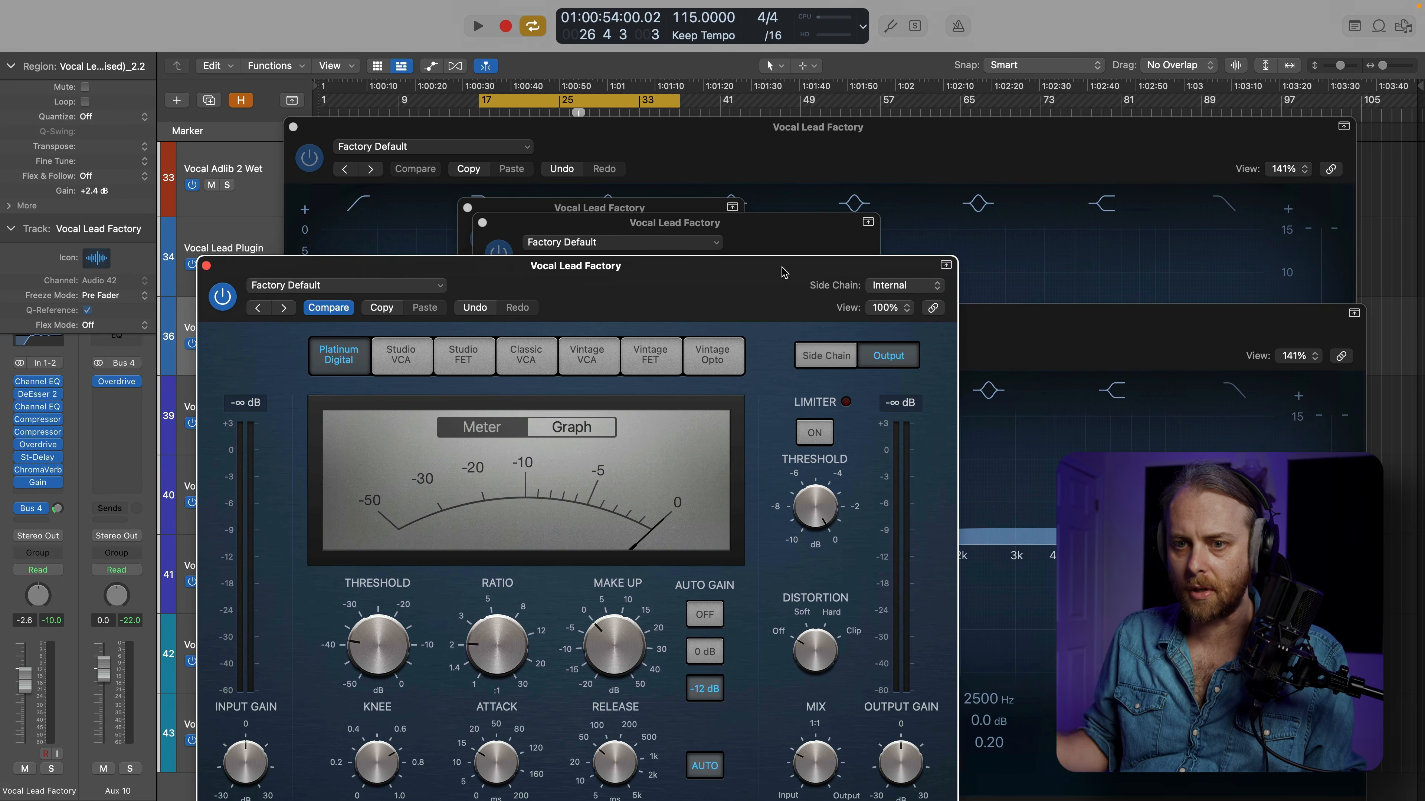
pyautogui.moveTo(711, 205); pyautogui.dragTo(935, 183)
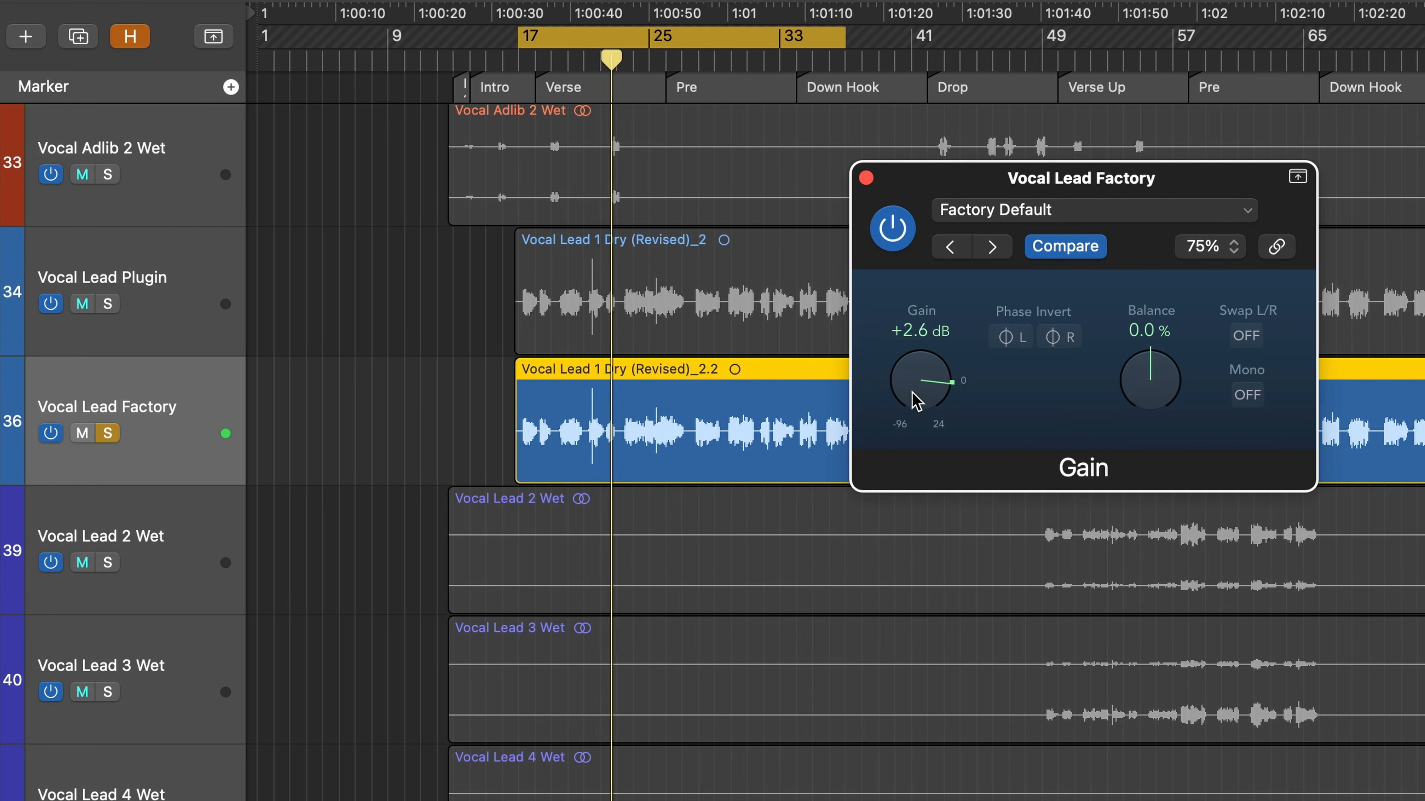
# Level-match Vocal Lead Factory to Vocal Lead Plugin by soloing each exclusively in turn and raising the Gain plug-in to +4.0 dB.
pyautogui.keyDown('alt'); pyautogui.click(108, 303); pyautogui.keyUp('alt')
pyautogui.keyDown('alt'); pyautogui.click(109, 435); pyautogui.keyUp('alt')
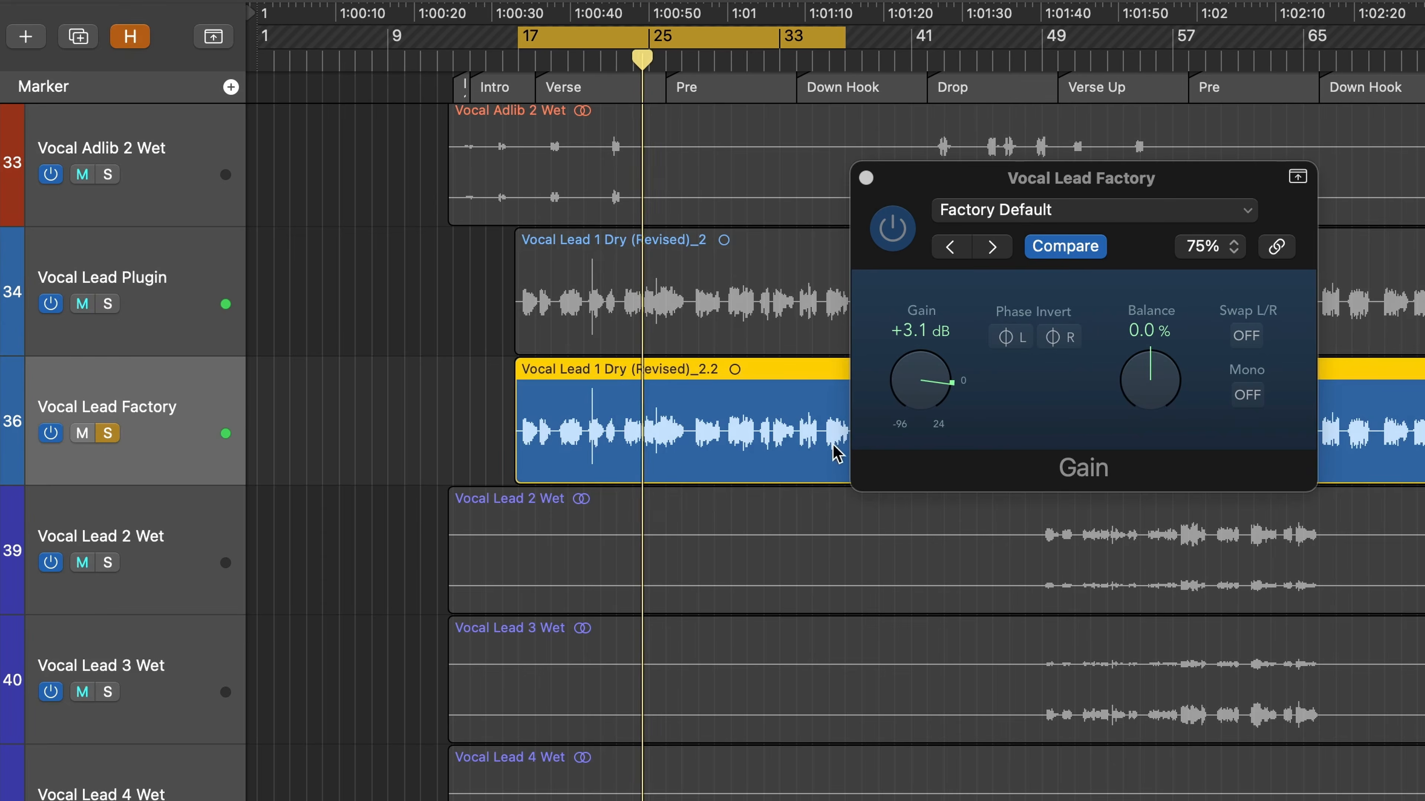
pyautogui.click(912, 404)
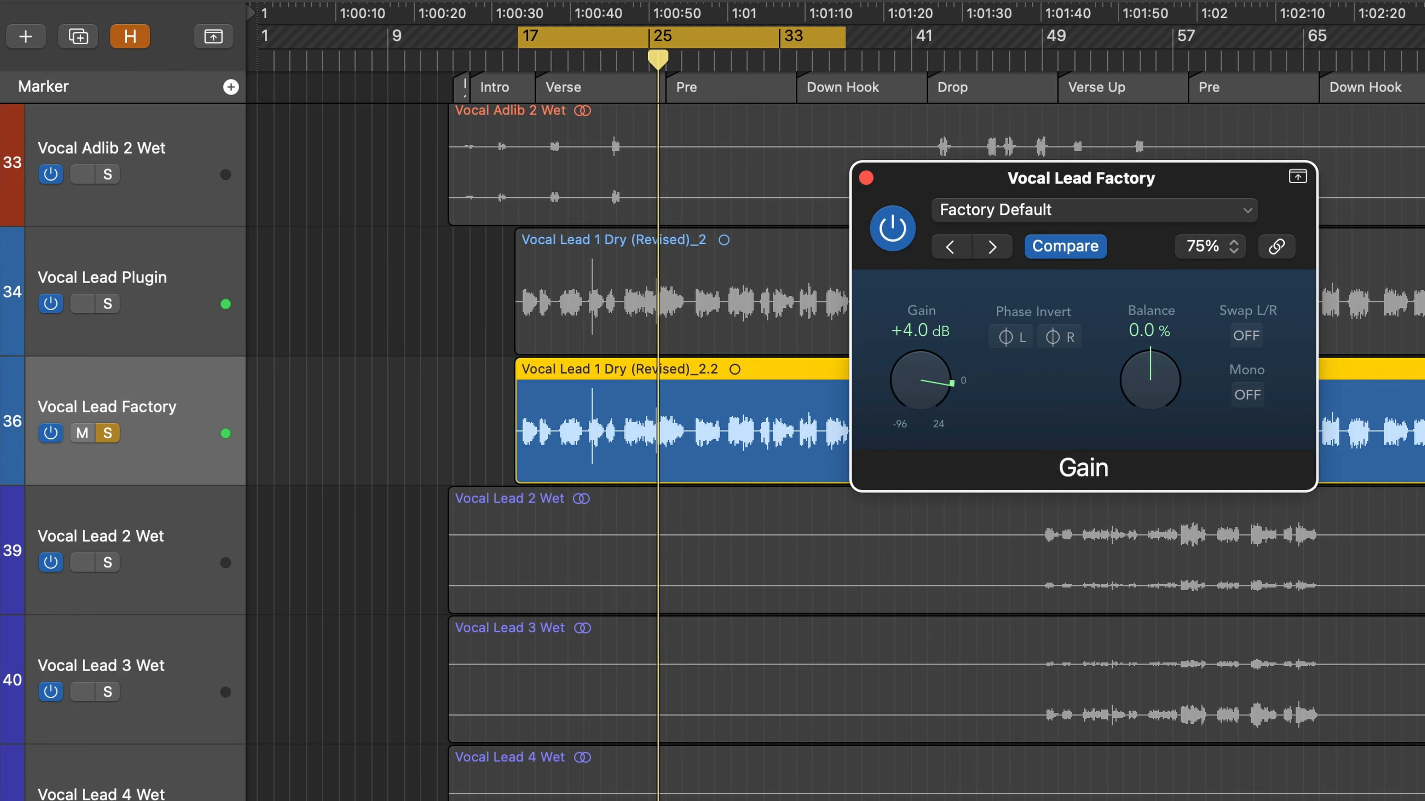
pyautogui.keyDown('alt'); pyautogui.click(108, 304); pyautogui.keyUp('alt')
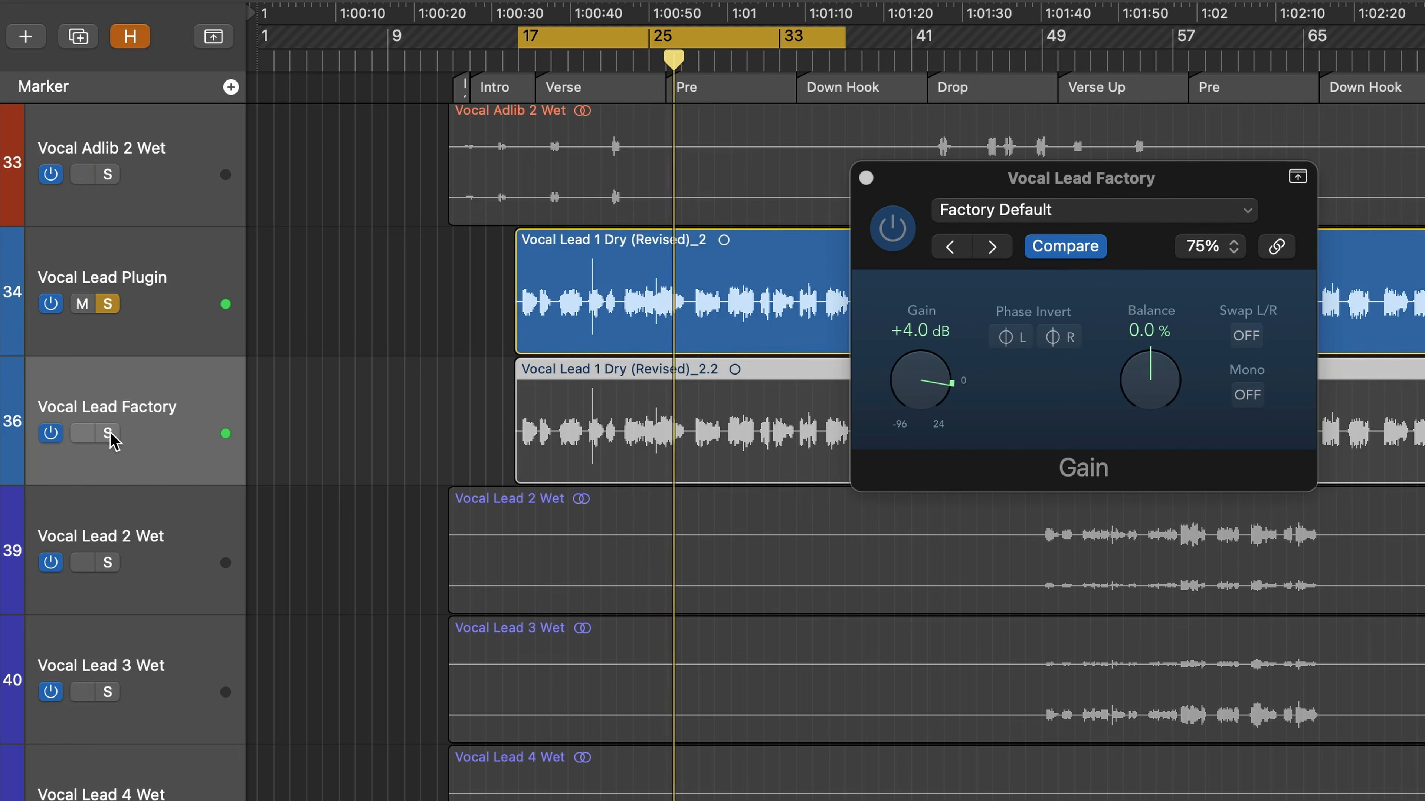
pyautogui.keyDown('alt'); pyautogui.click(108, 434); pyautogui.keyUp('alt')
pyautogui.click(939, 396)
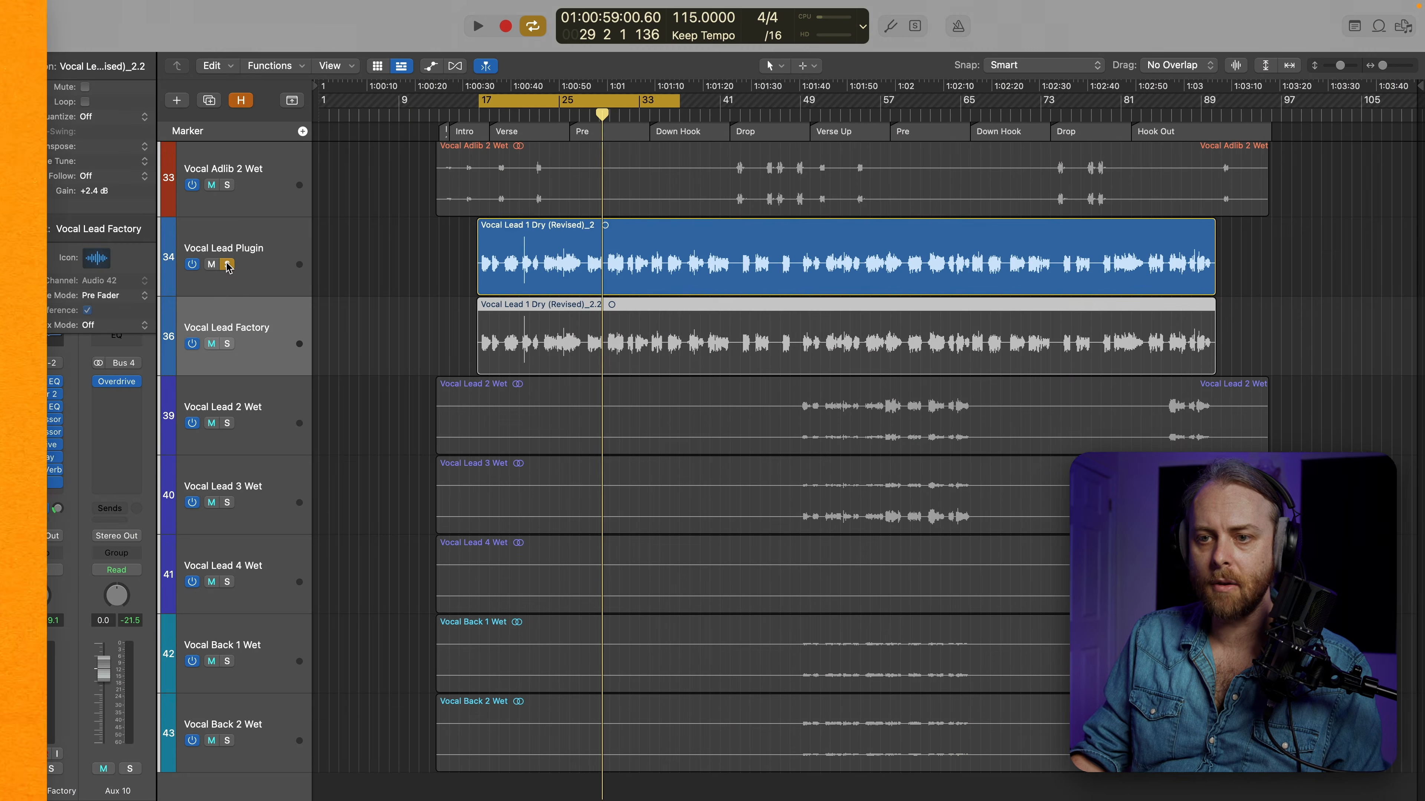
# Play the Vocal Lead Plugin track from bar 17 in solo, and unsolo it to hear it in the full mix.
pyautogui.click(227, 264)
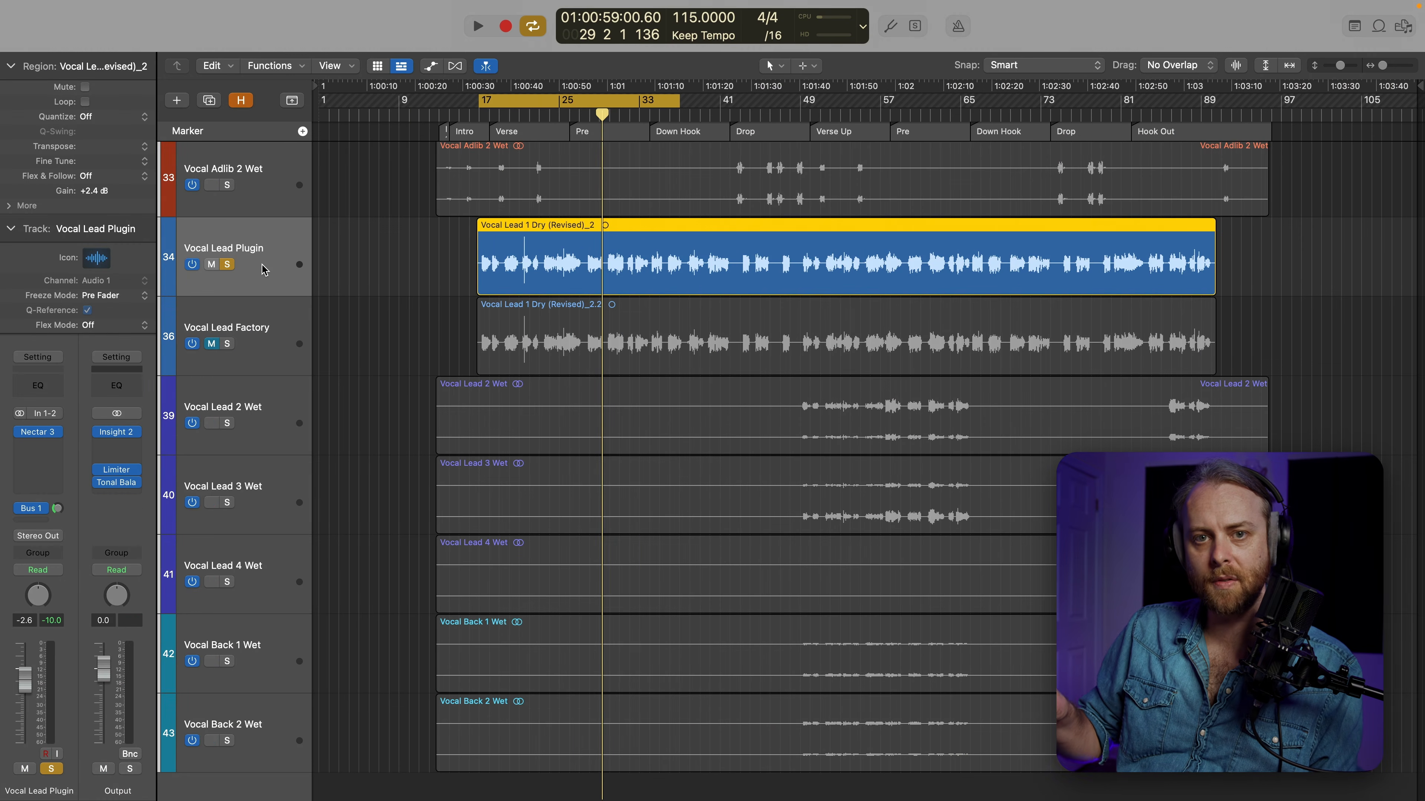
pyautogui.press('space')
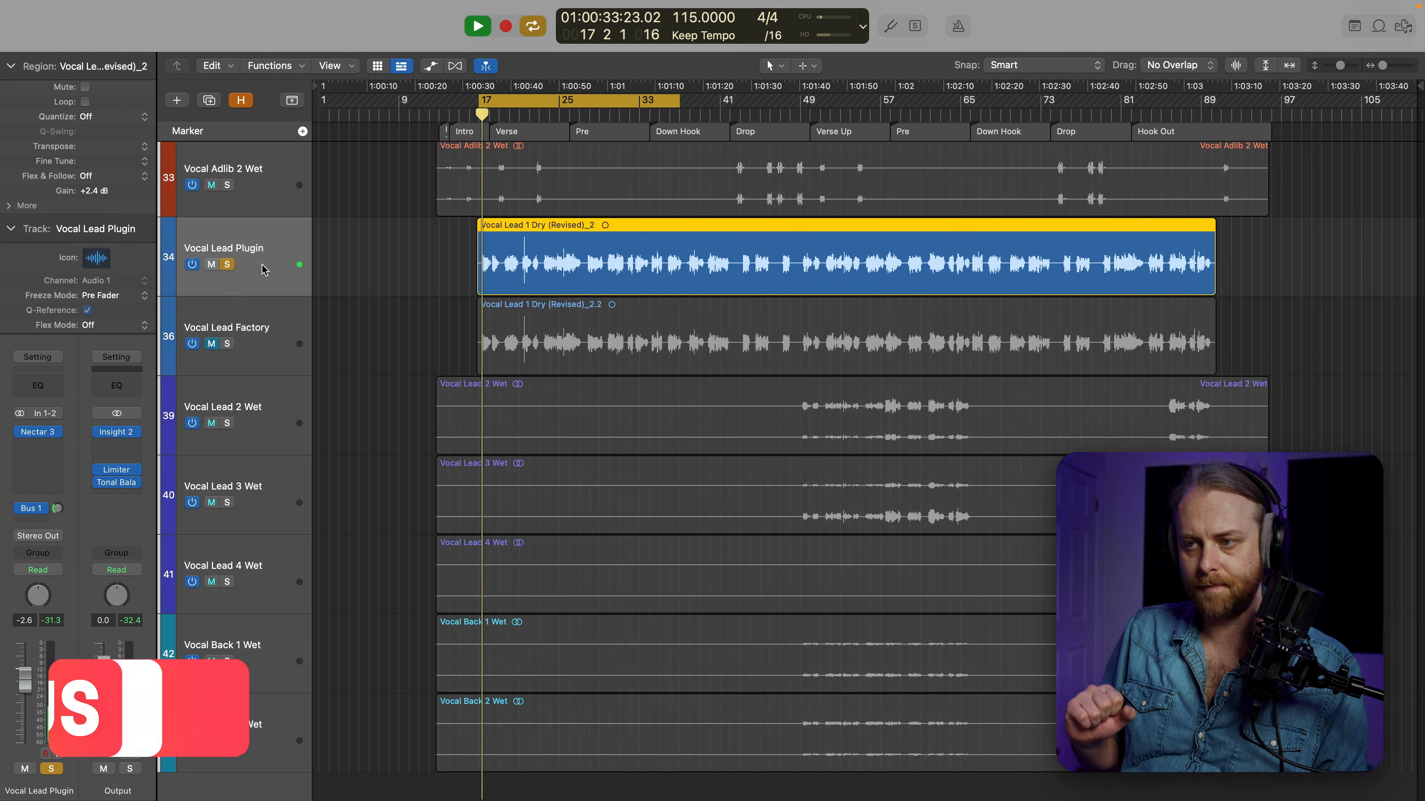
pyautogui.click(227, 264)
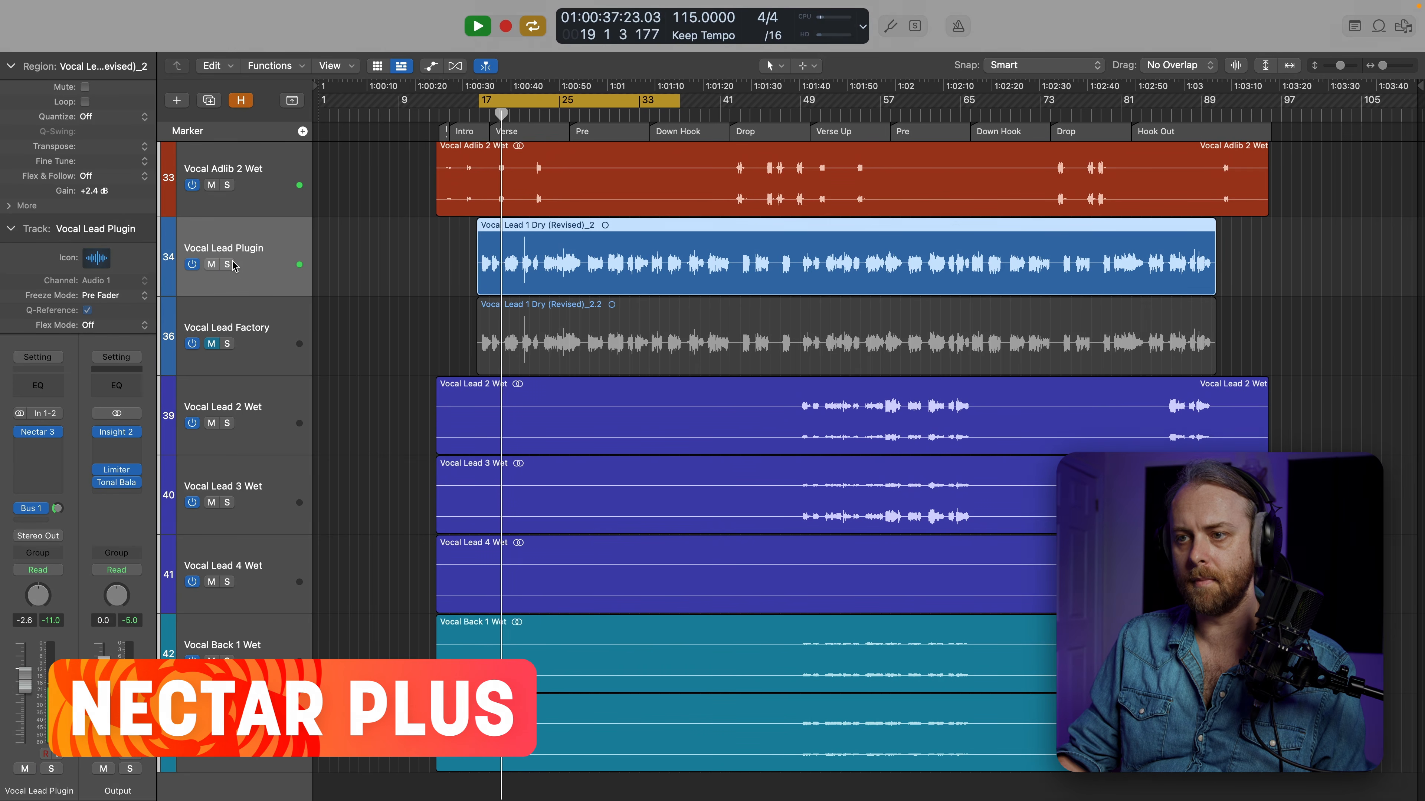
# Open Nectar 3 on the Vocal Lead Plugin track and view its De-Esser module during playback.
pyautogui.click(40, 437)
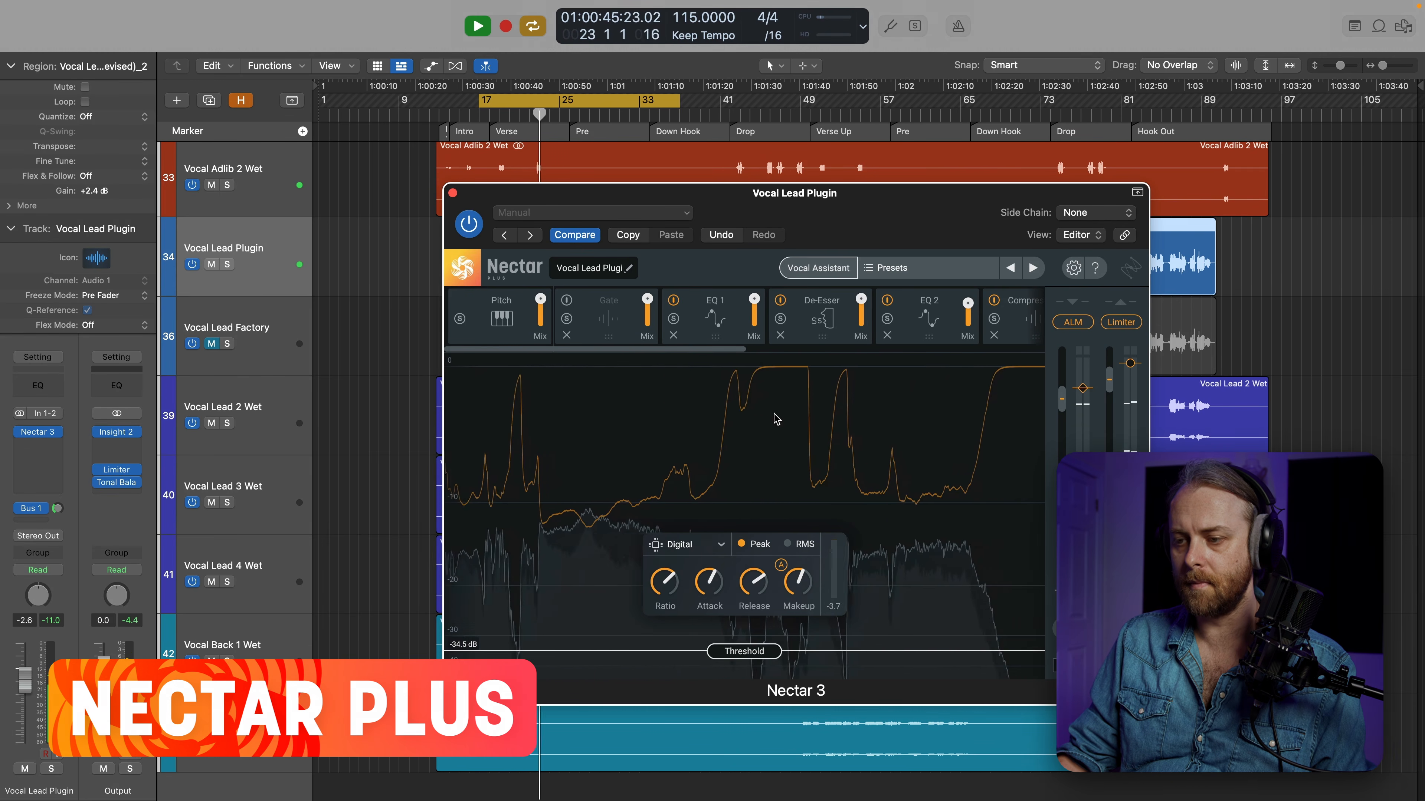
pyautogui.hscroll(5, 948, 331)
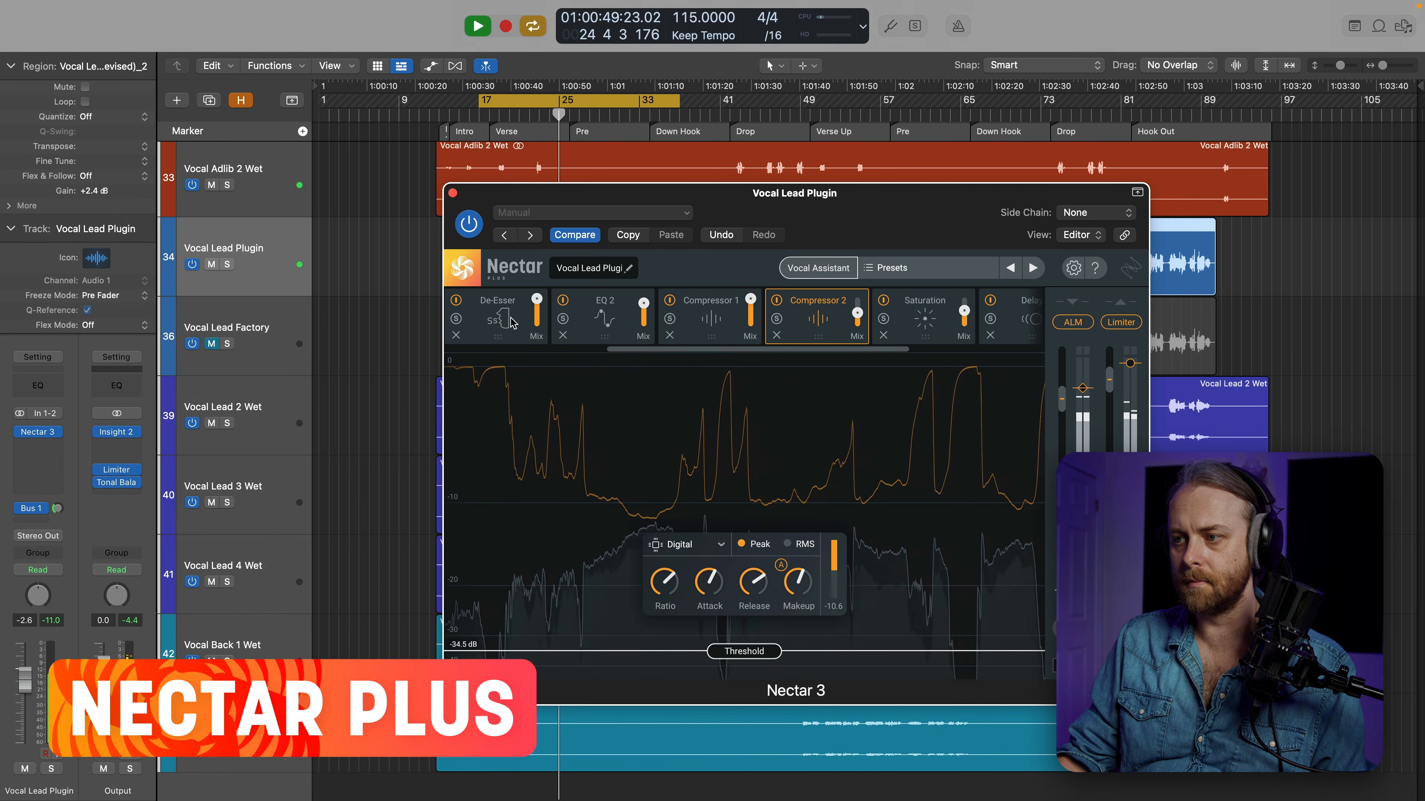
pyautogui.click(542, 319)
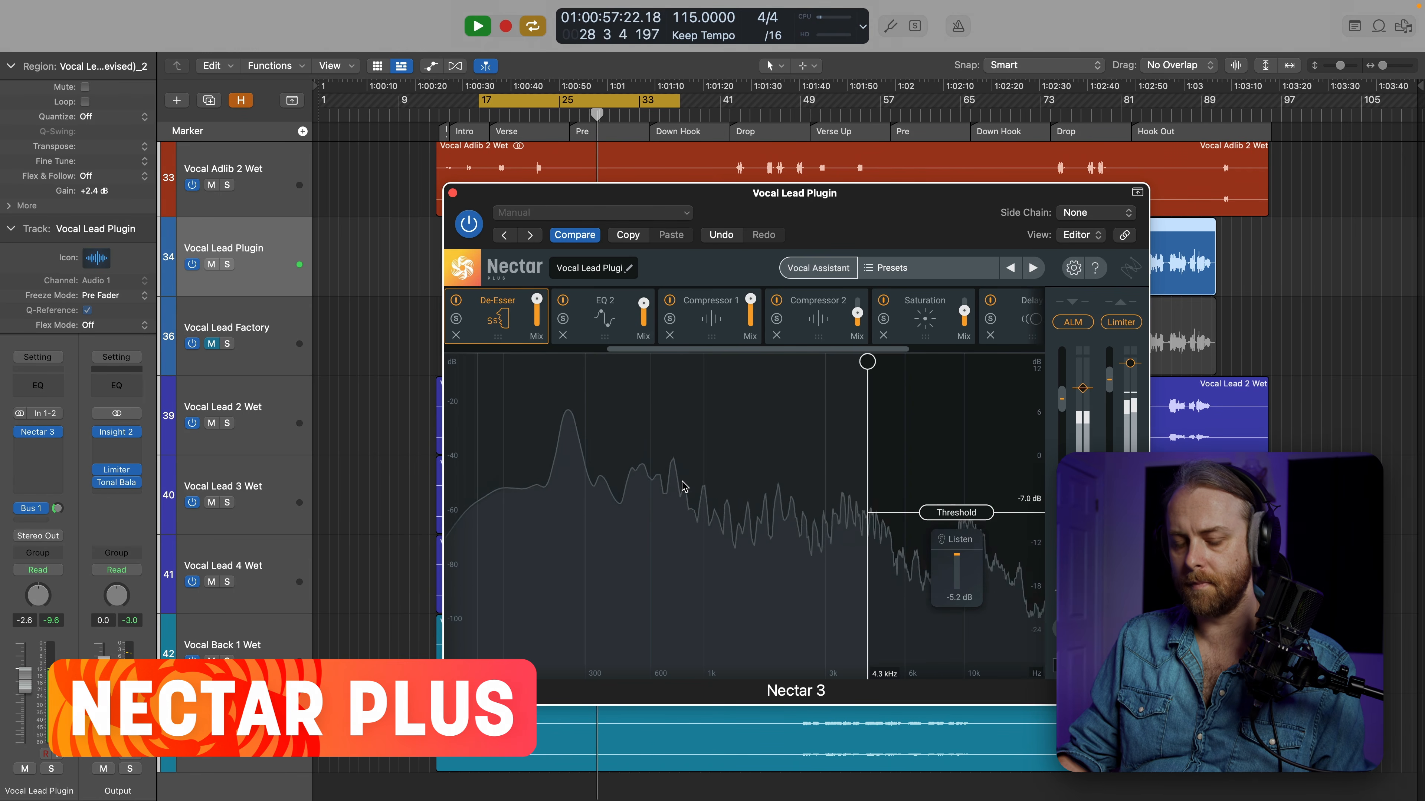
# Compare the soloed Vocal Lead Plugin track during playback with Nectar 3 and the Bus 1 send bypassed and re-enabled, then unsolo it.
pyautogui.press('s')
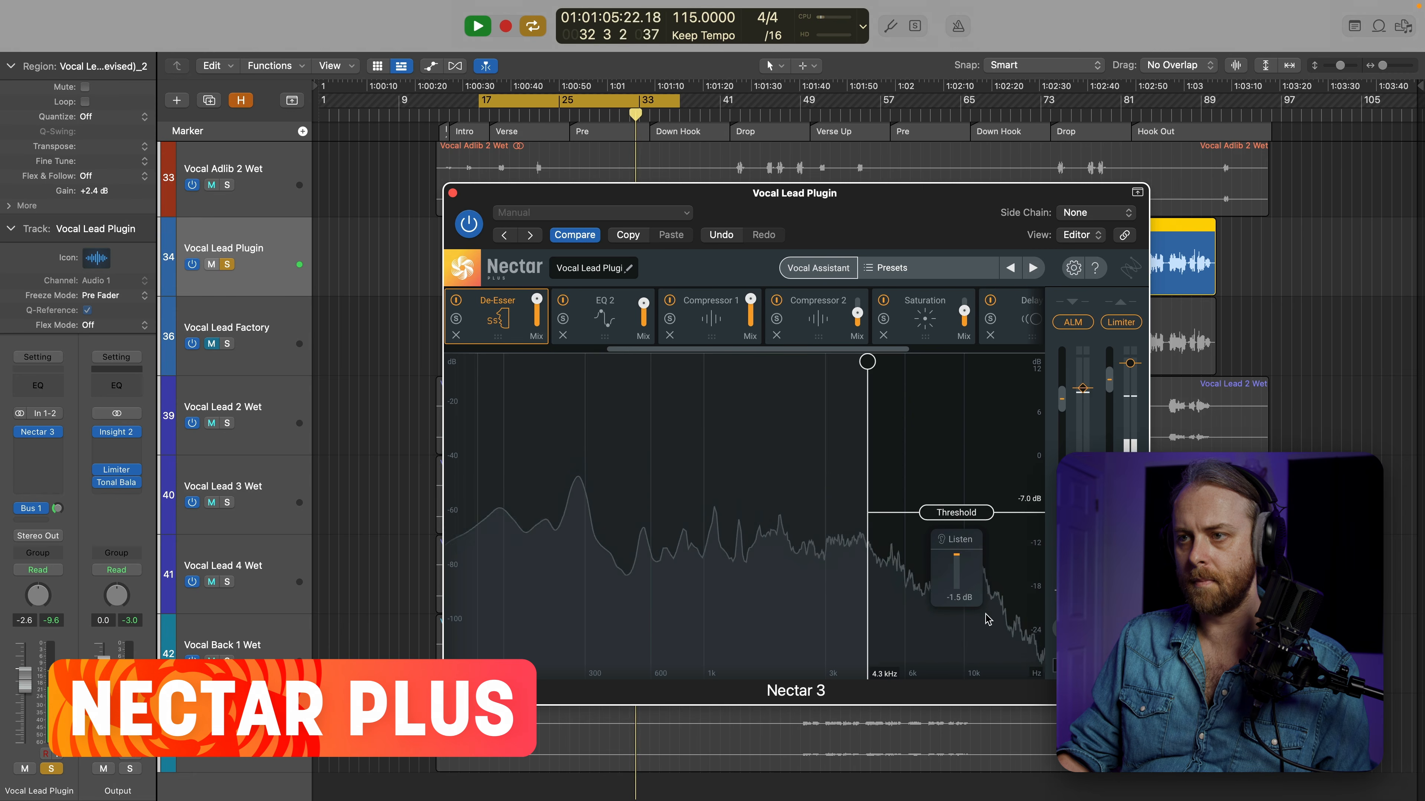
pyautogui.press('space')
pyautogui.click(19, 432)
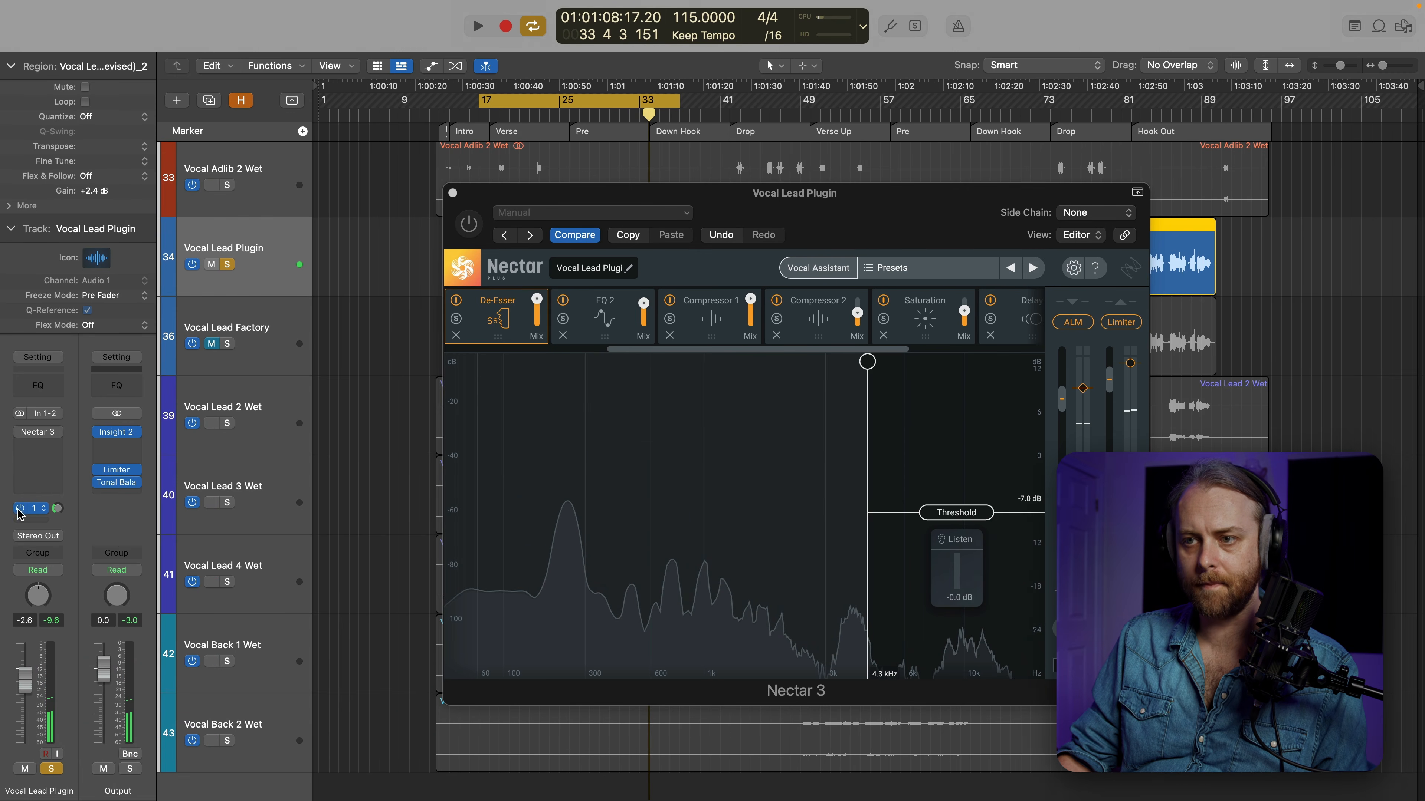
pyautogui.click(20, 509)
pyautogui.press('space')
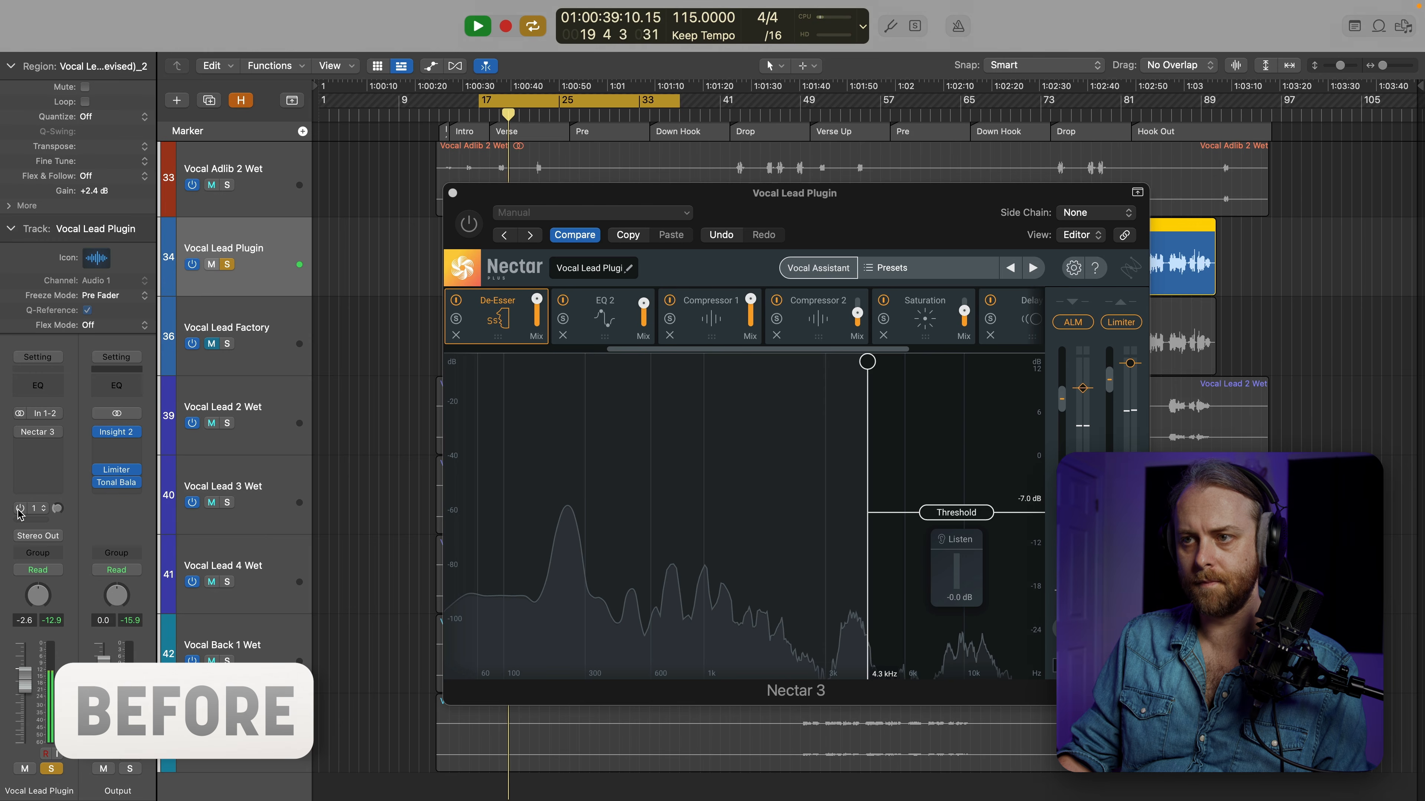
pyautogui.click(19, 431)
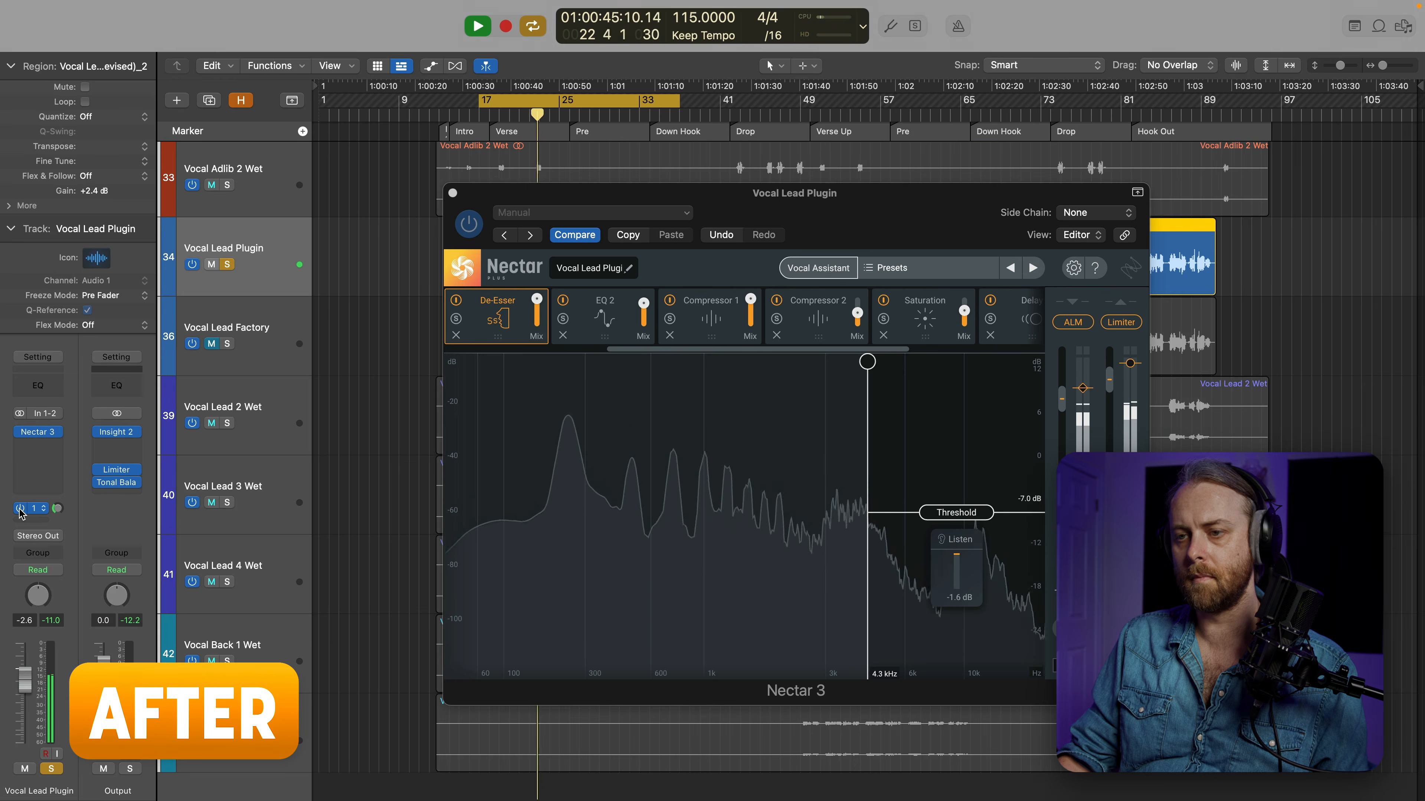
pyautogui.press('s')
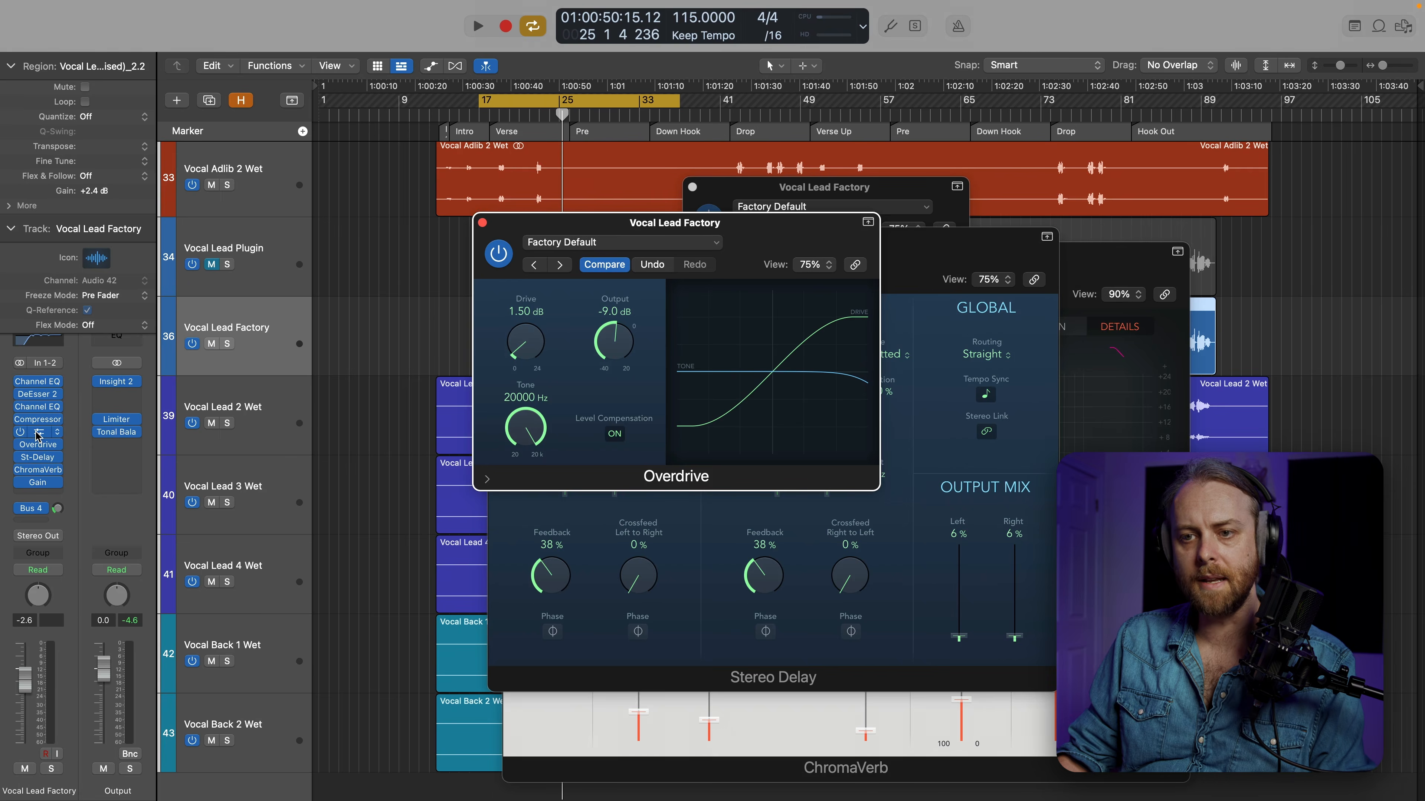
# Open the Compressor, Channel EQ and DeEsser 2 plug-ins on the Vocal Lead Factory track and start playback.
pyautogui.click(37, 431)
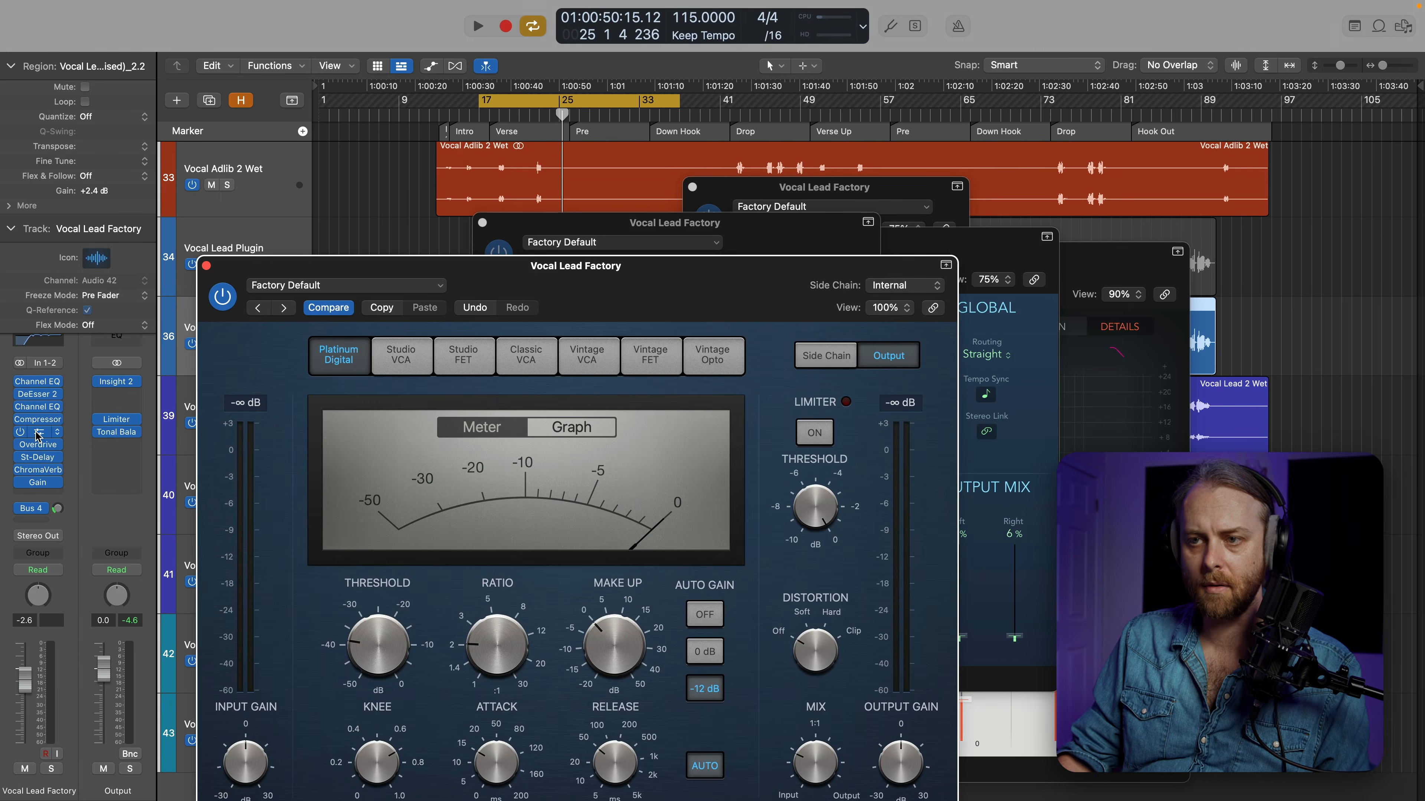
pyautogui.click(37, 419)
pyautogui.click(37, 406)
pyautogui.click(37, 395)
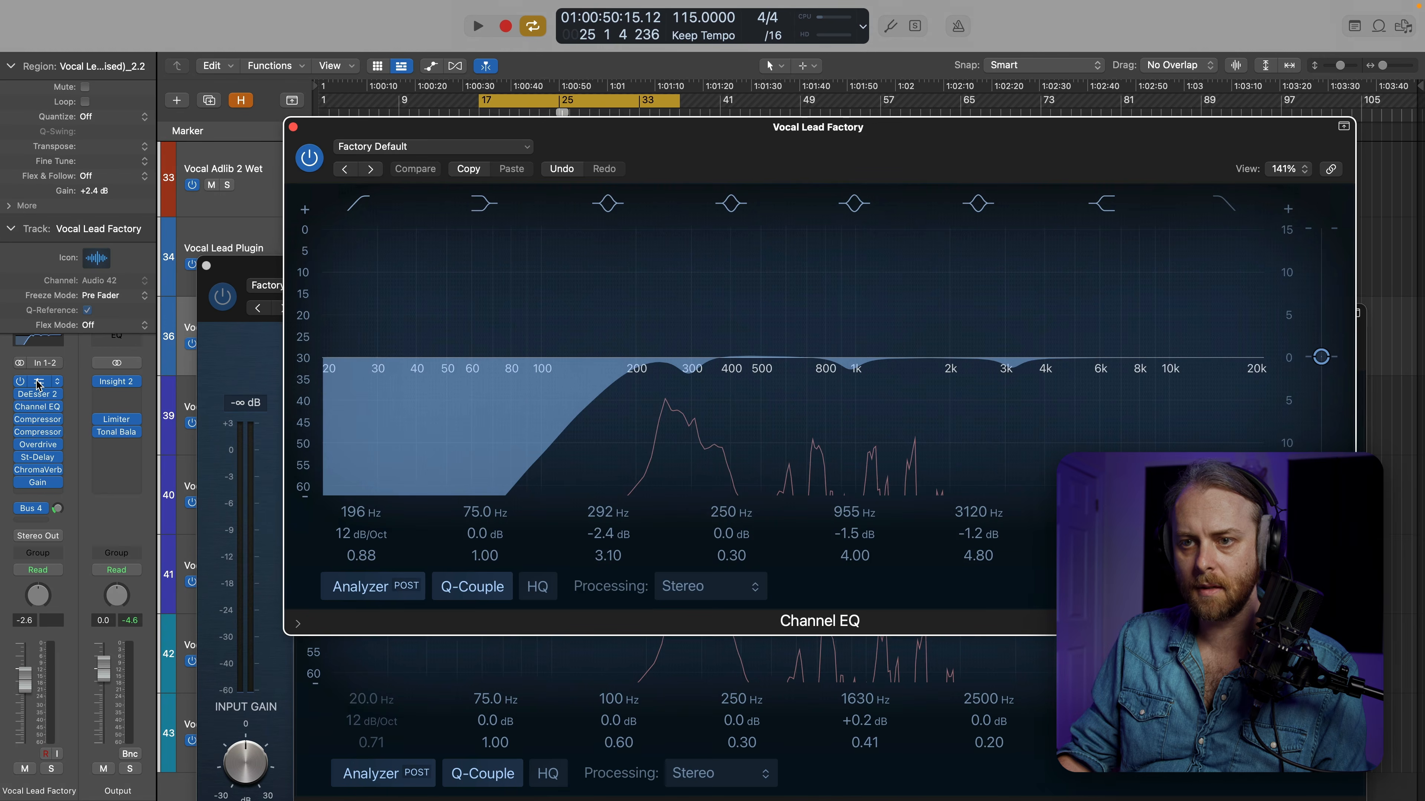
pyautogui.press('space')
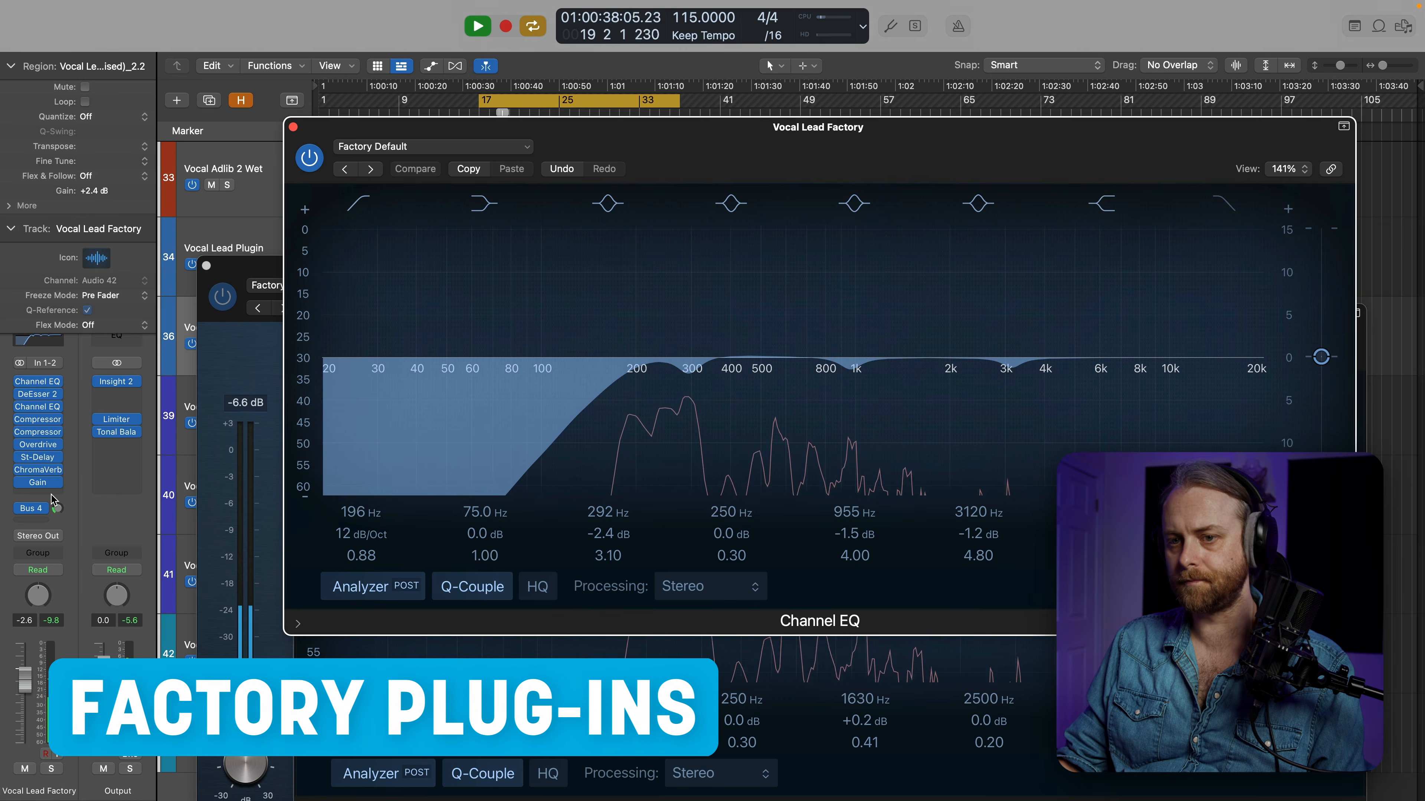
# View ChromaVerb's main settings while playing Vocal Lead Factory in the mix and in solo, and stop playback.
pyautogui.click(45, 470)
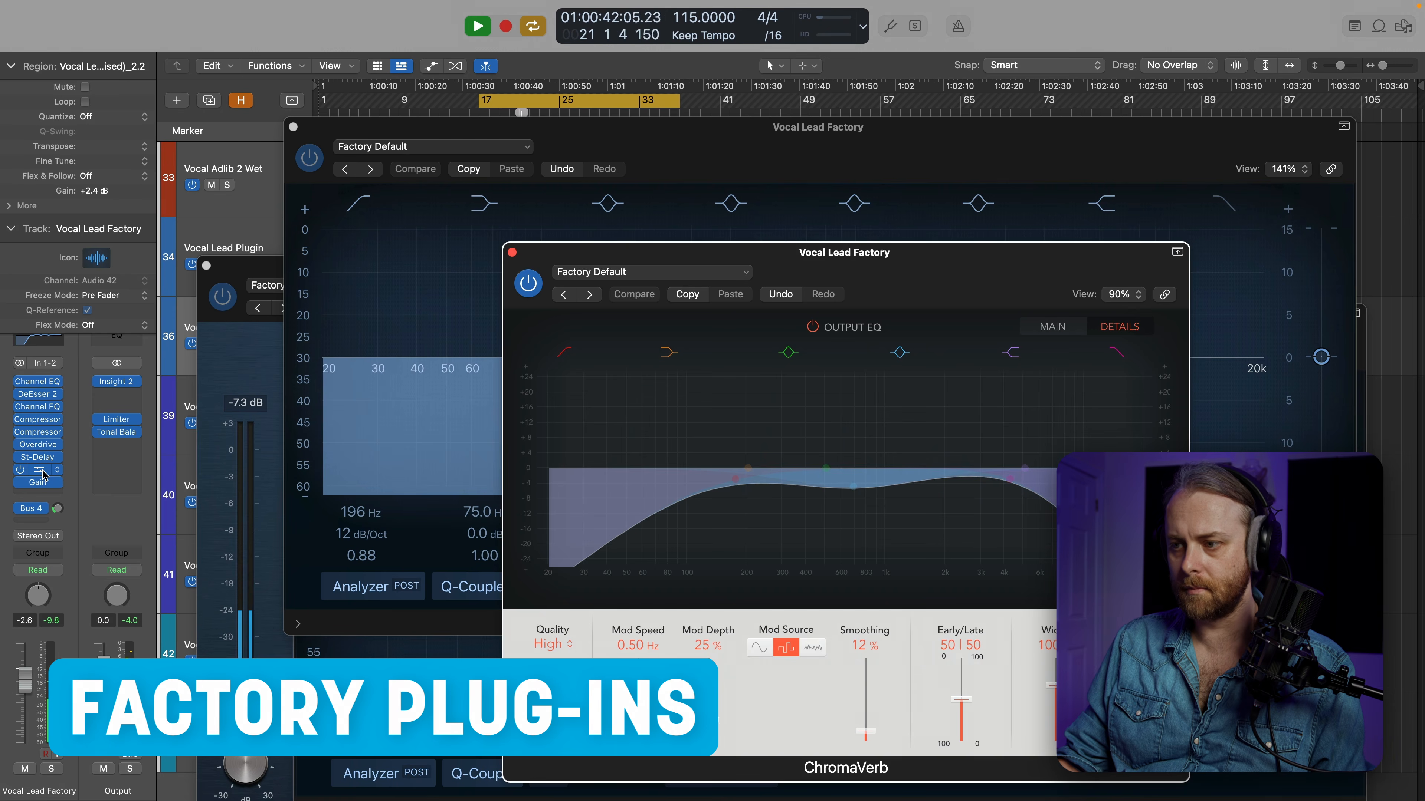
pyautogui.click(1072, 332)
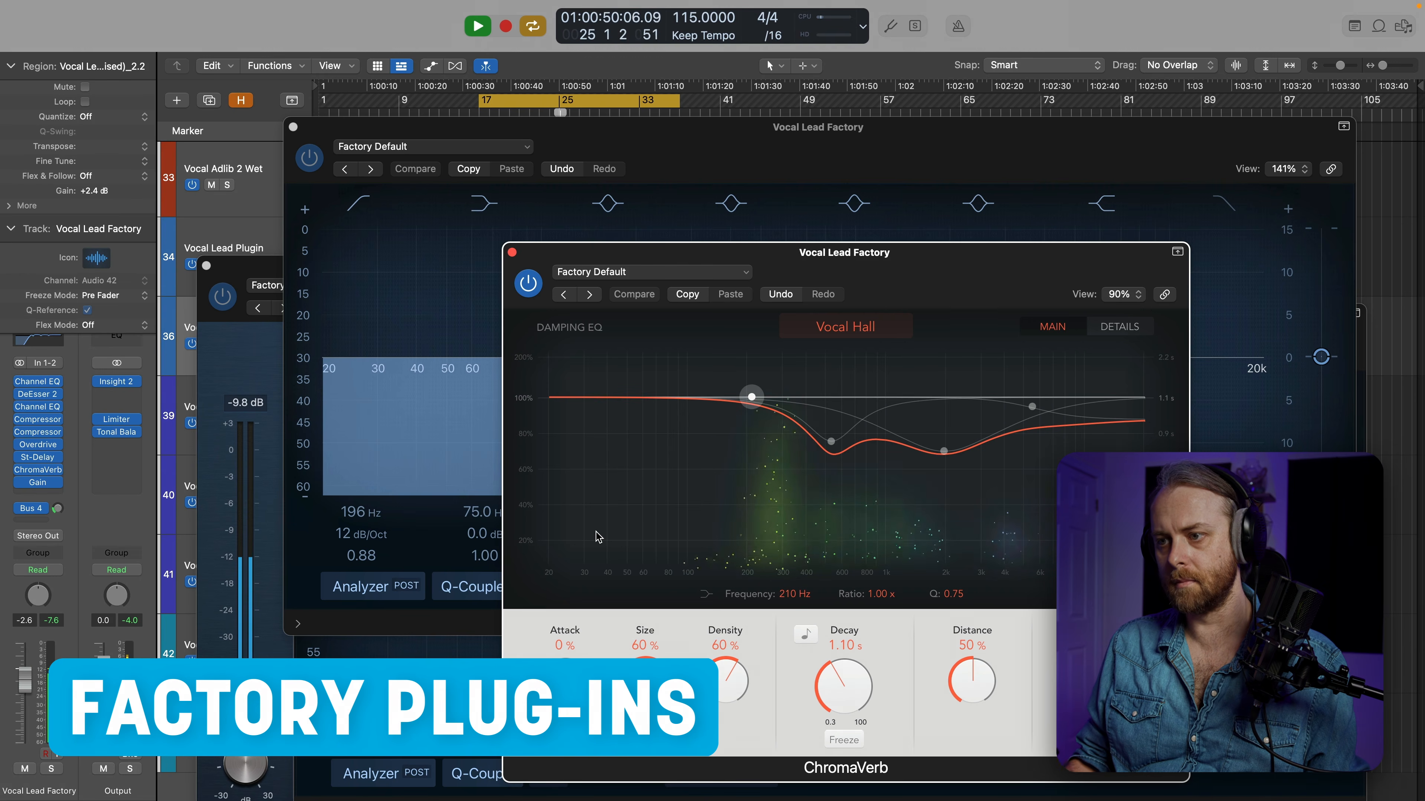
pyautogui.press('s')
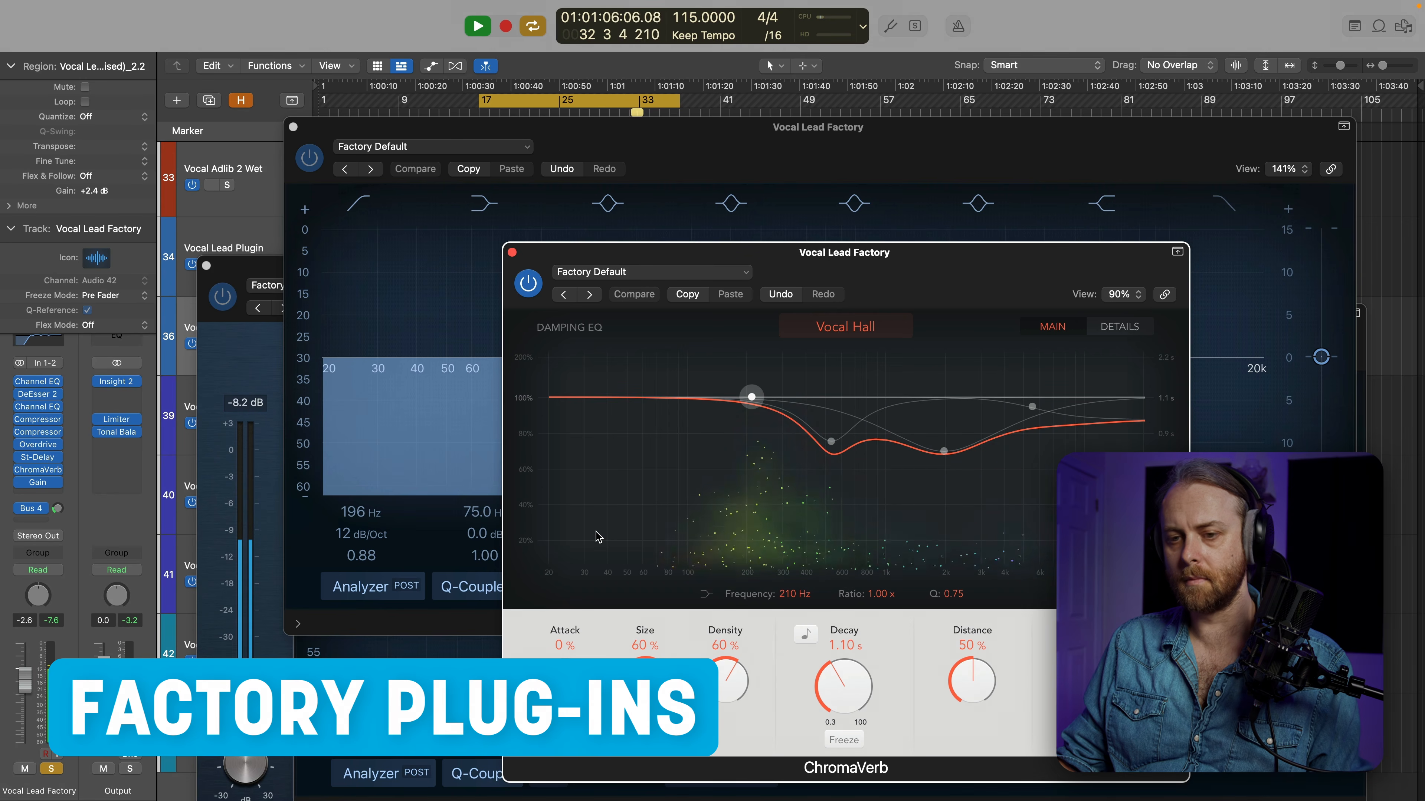
pyautogui.press('space')
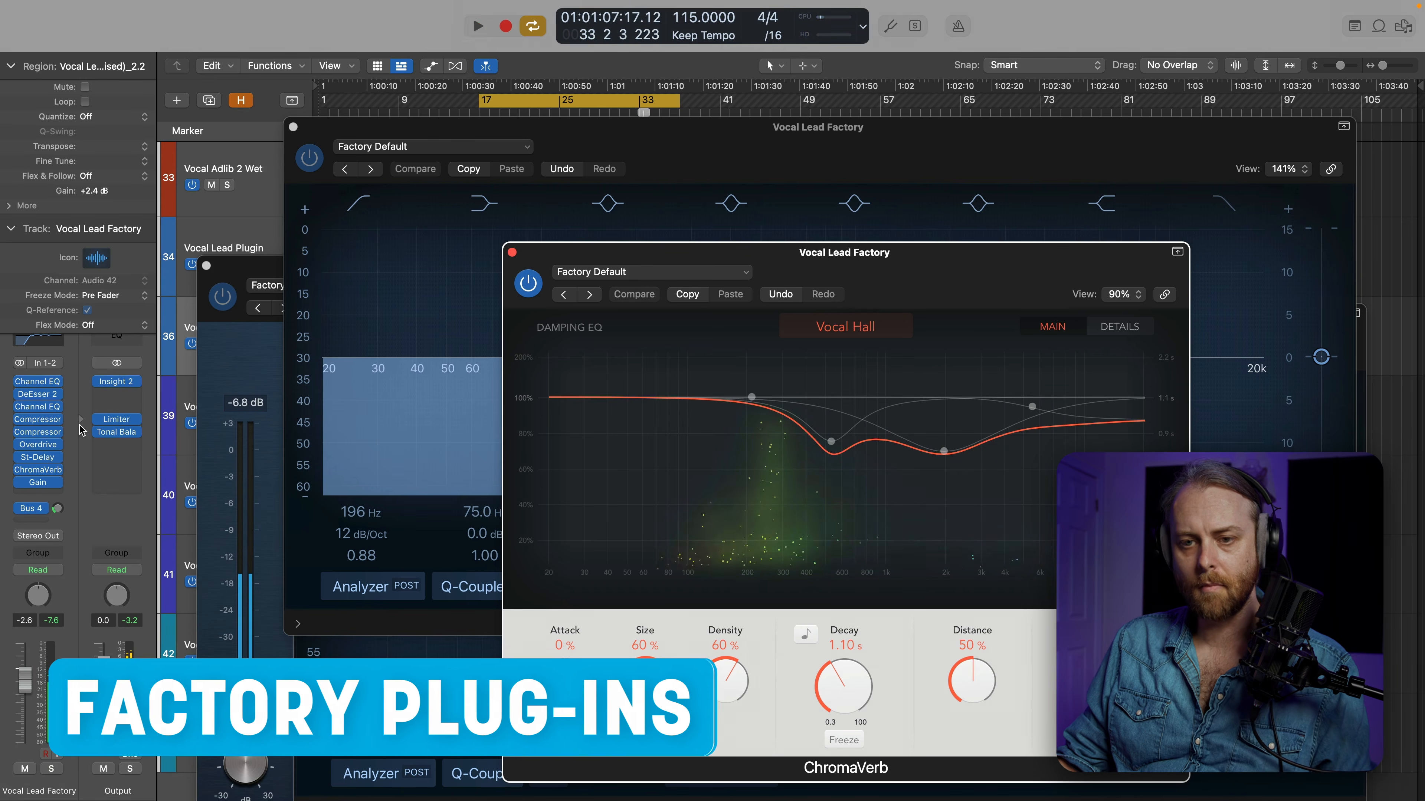
# Compare the soloed Vocal Lead Factory track by bypassing and re-enabling all its plug-ins and the Bus 4 send twice during playback.
pyautogui.click(20, 381)
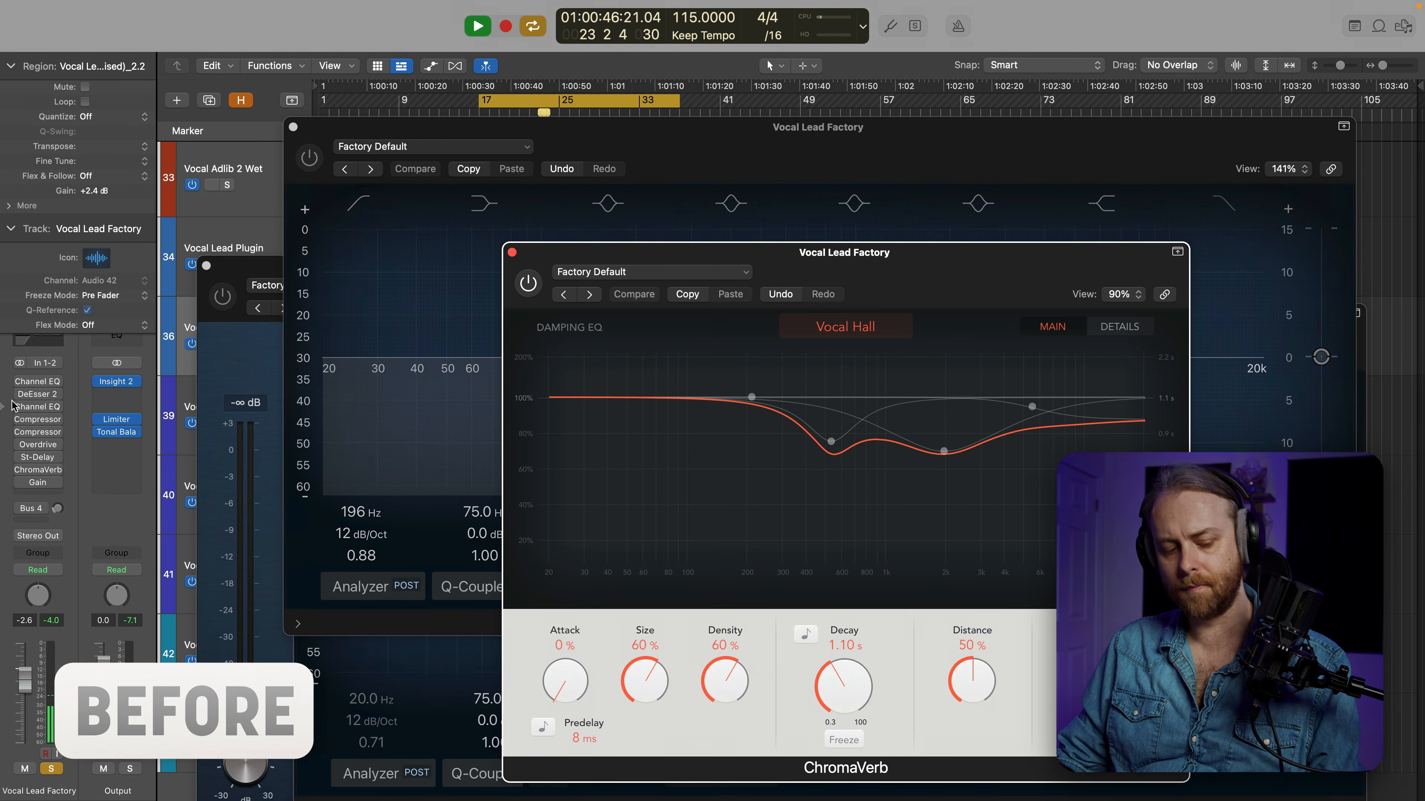
pyautogui.keyDown('alt'); pyautogui.click(19, 383); pyautogui.keyUp('alt')
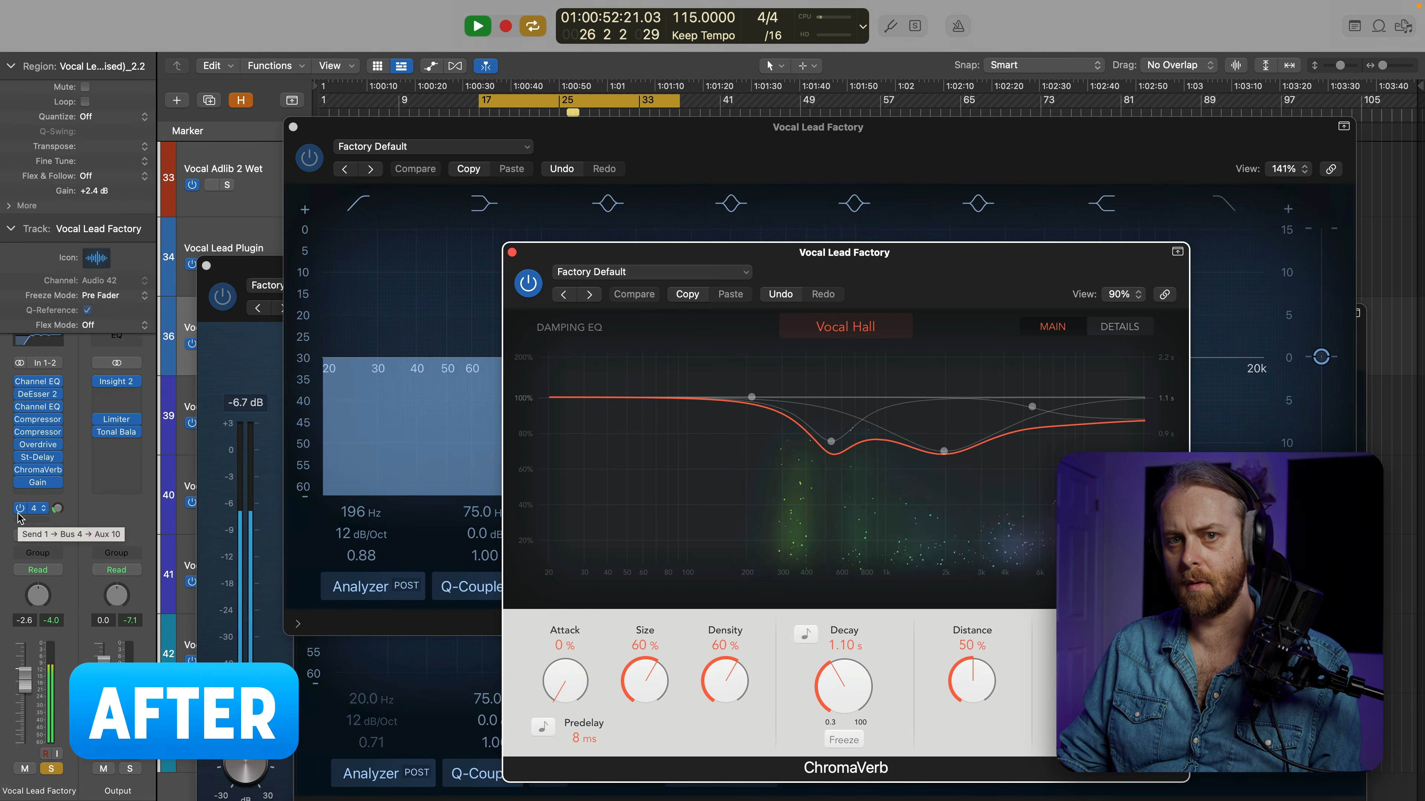
pyautogui.keyDown('alt'); pyautogui.click(18, 381); pyautogui.keyUp('alt')
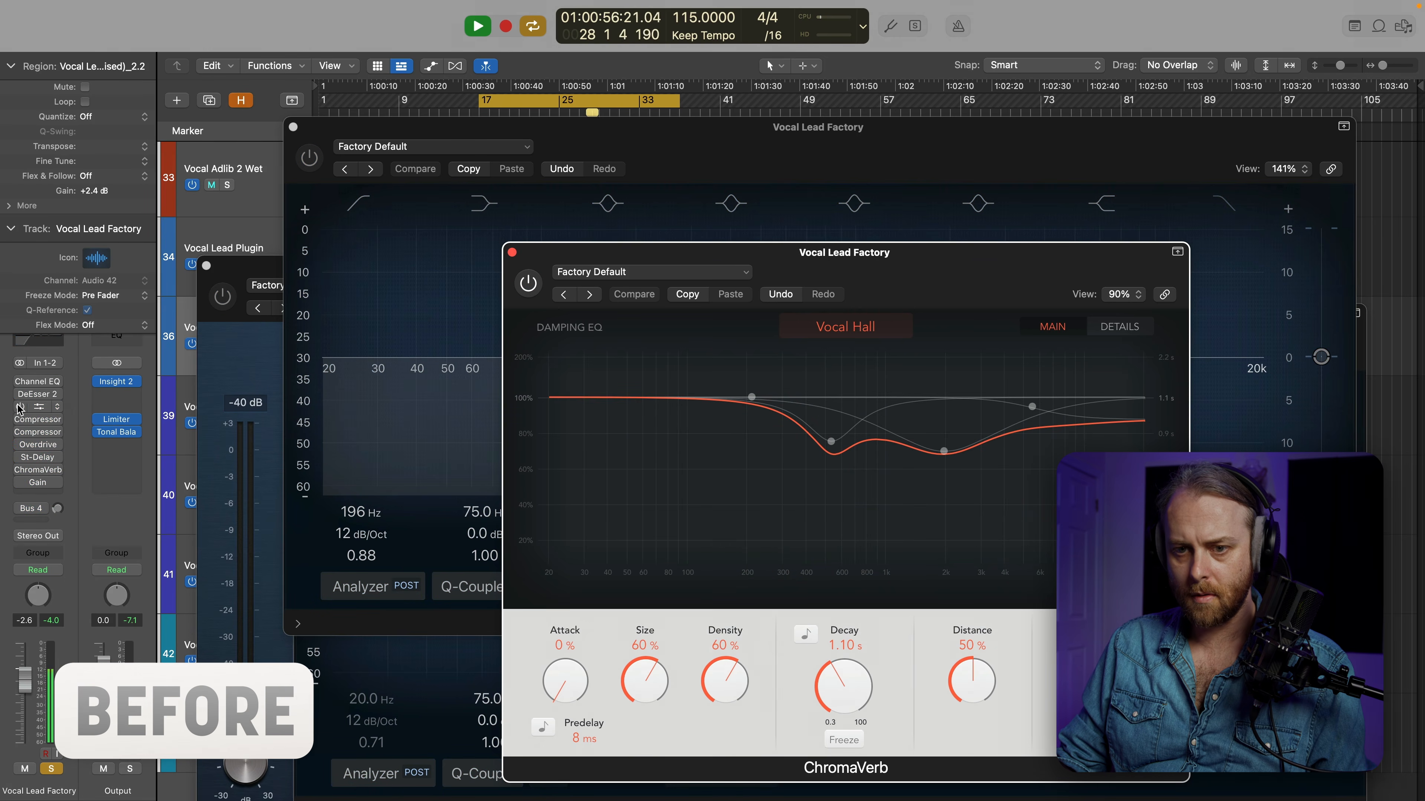
pyautogui.keyDown('alt'); pyautogui.click(19, 381); pyautogui.keyUp('alt')
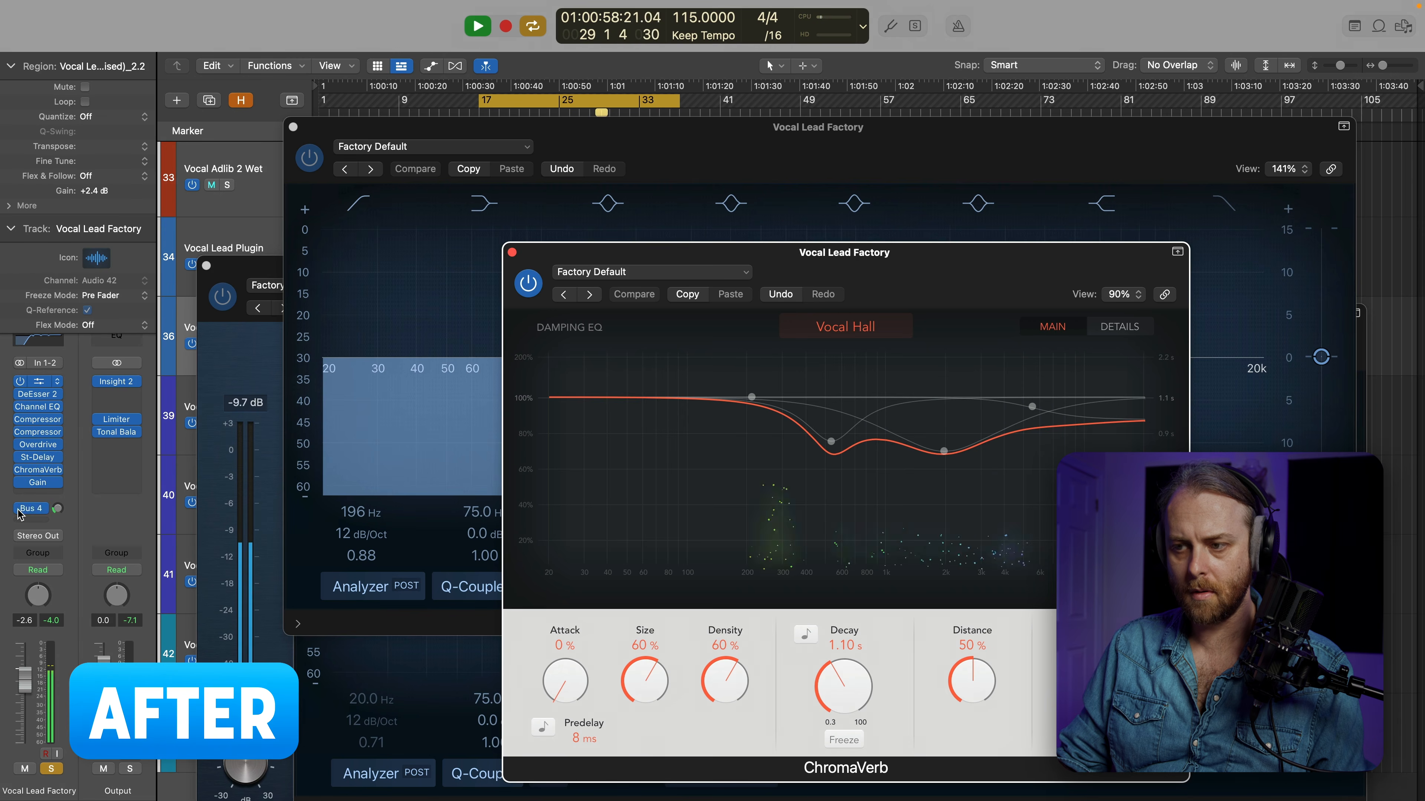
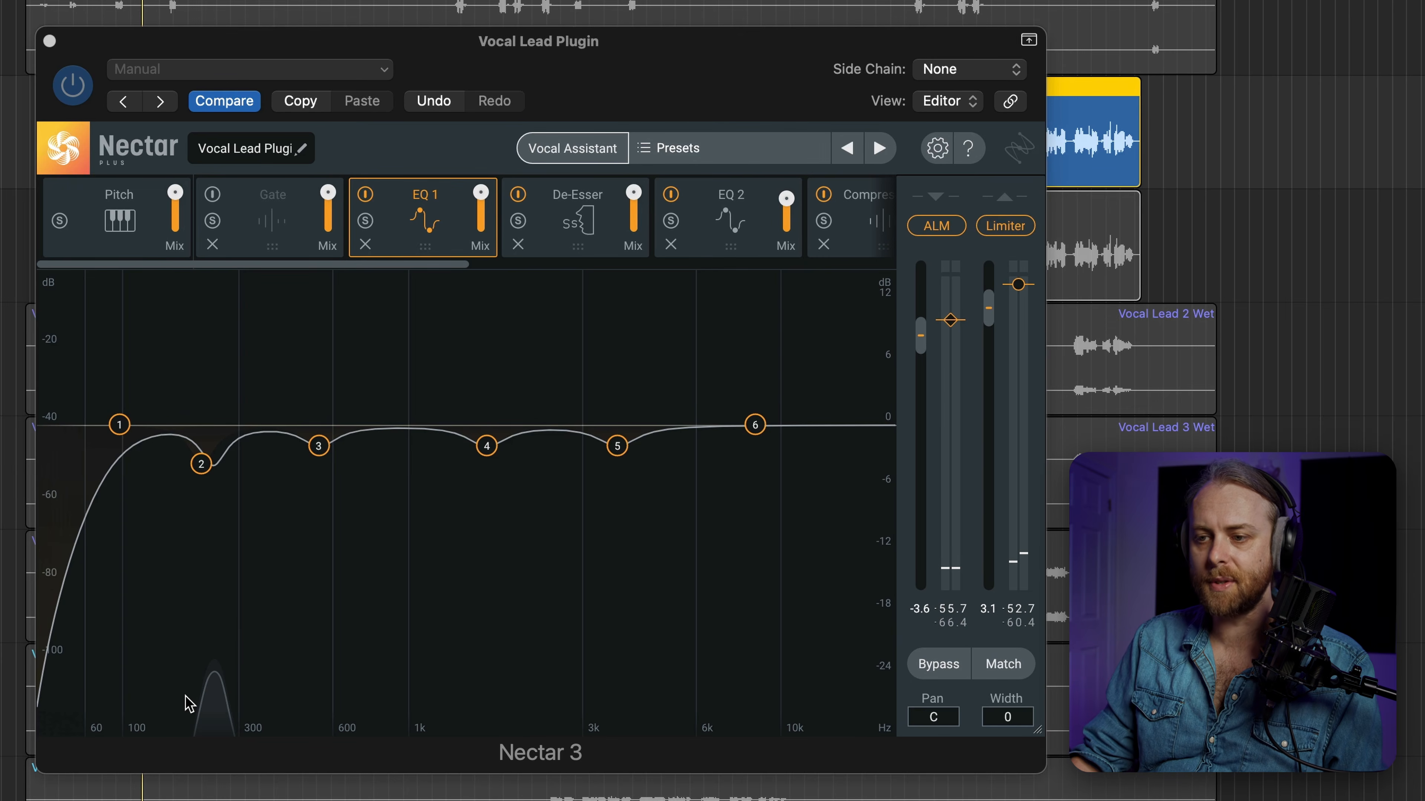
# Examine the De-Esser, EQ 1 and EQ 2 modules of Nectar 3 on the Vocal Lead Plugin track.
pyautogui.click(568, 228)
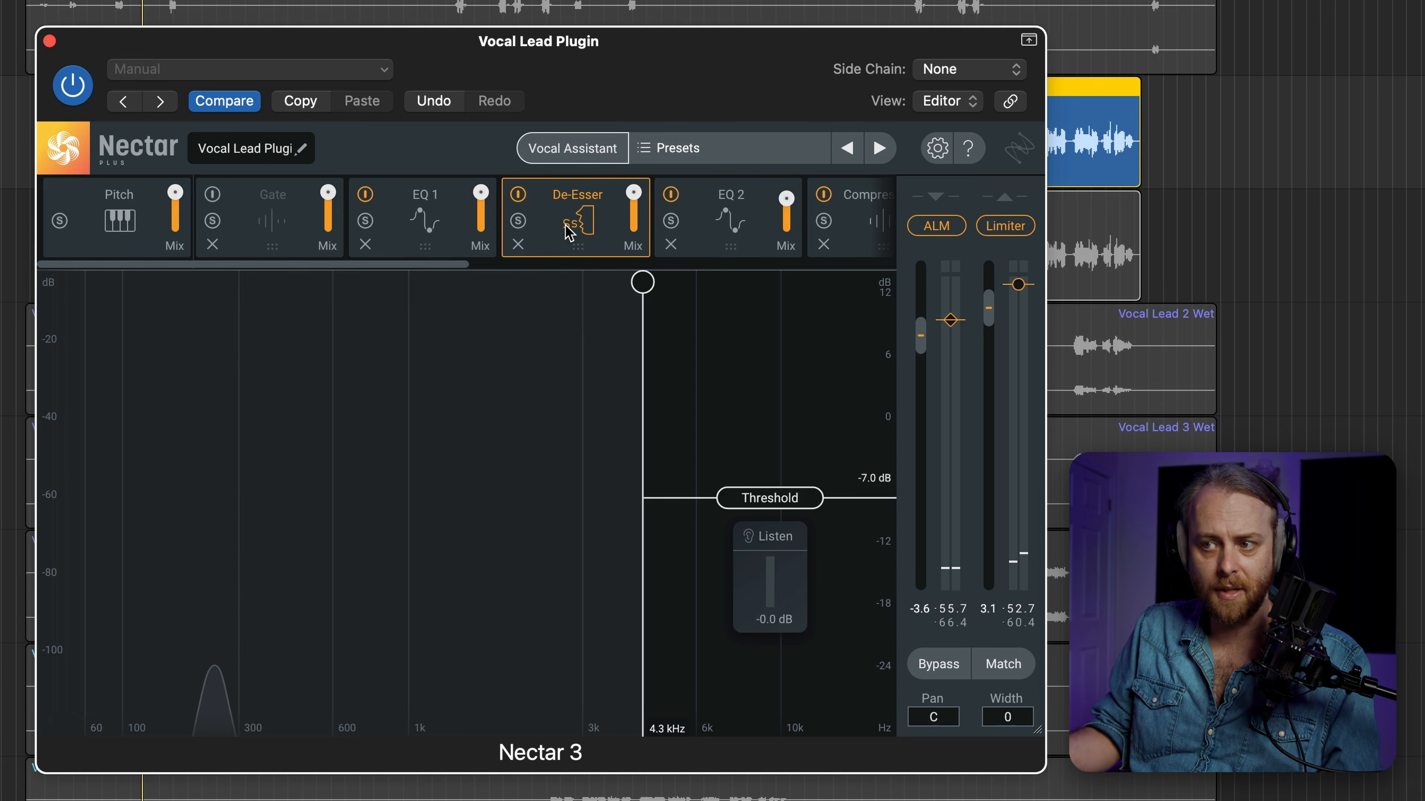
pyautogui.click(705, 225)
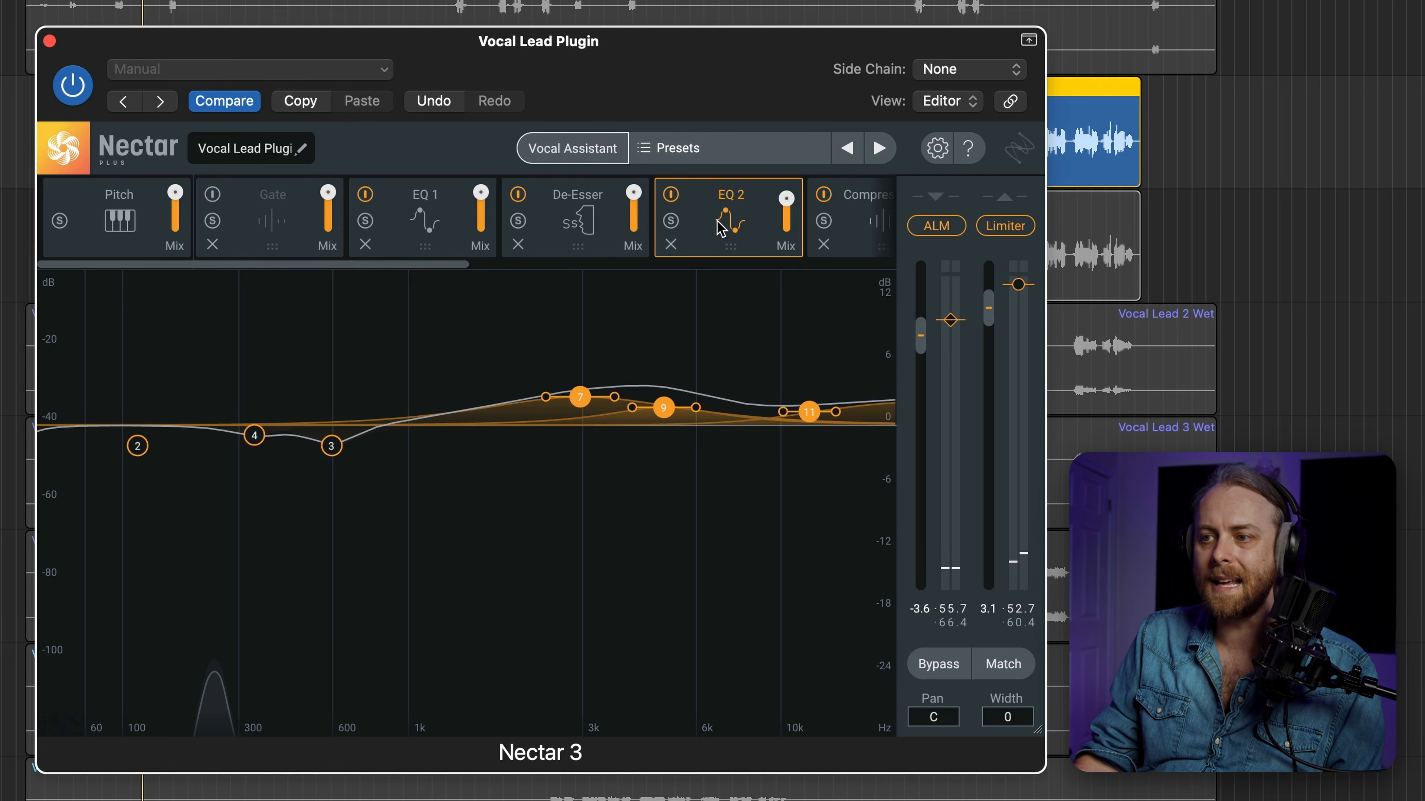
pyautogui.click(414, 225)
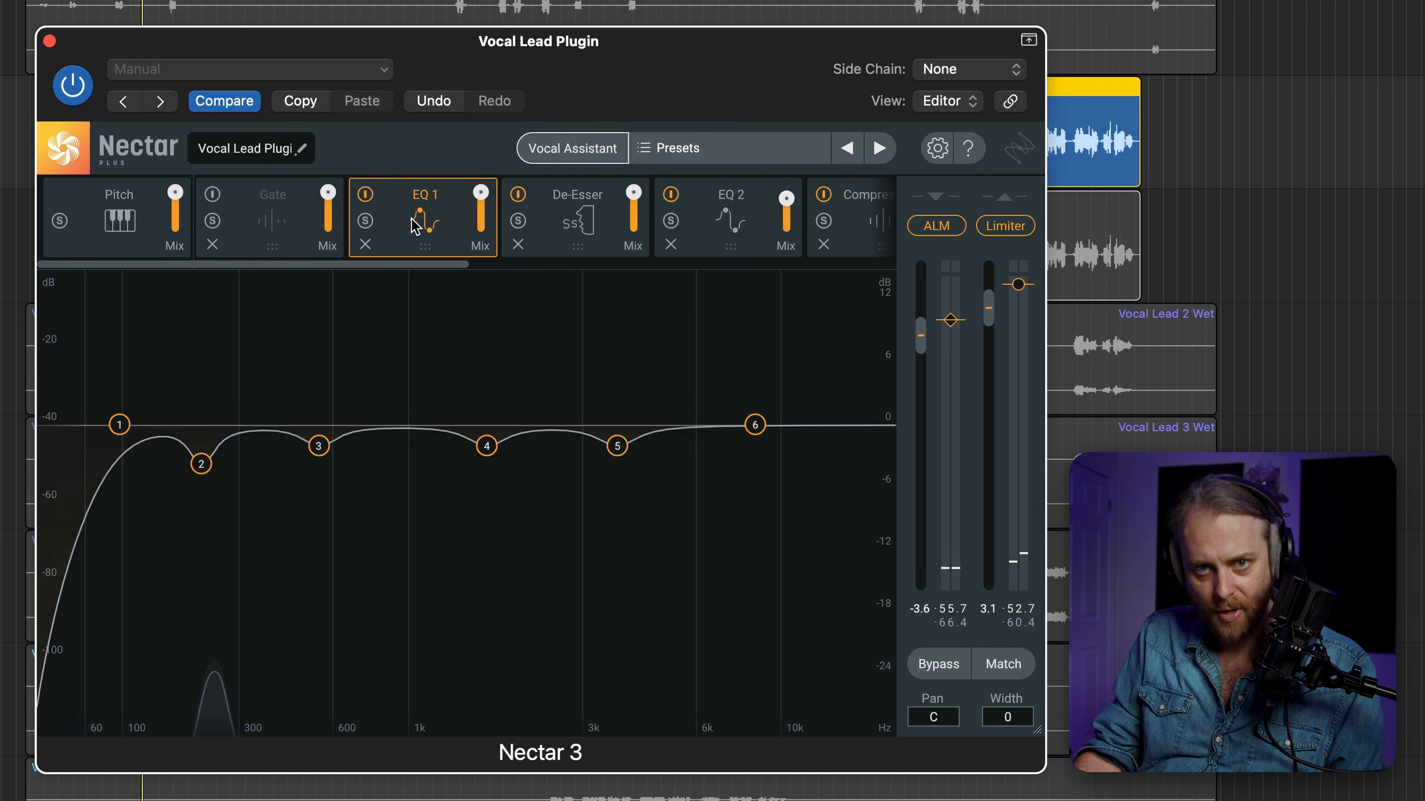
pyautogui.click(577, 235)
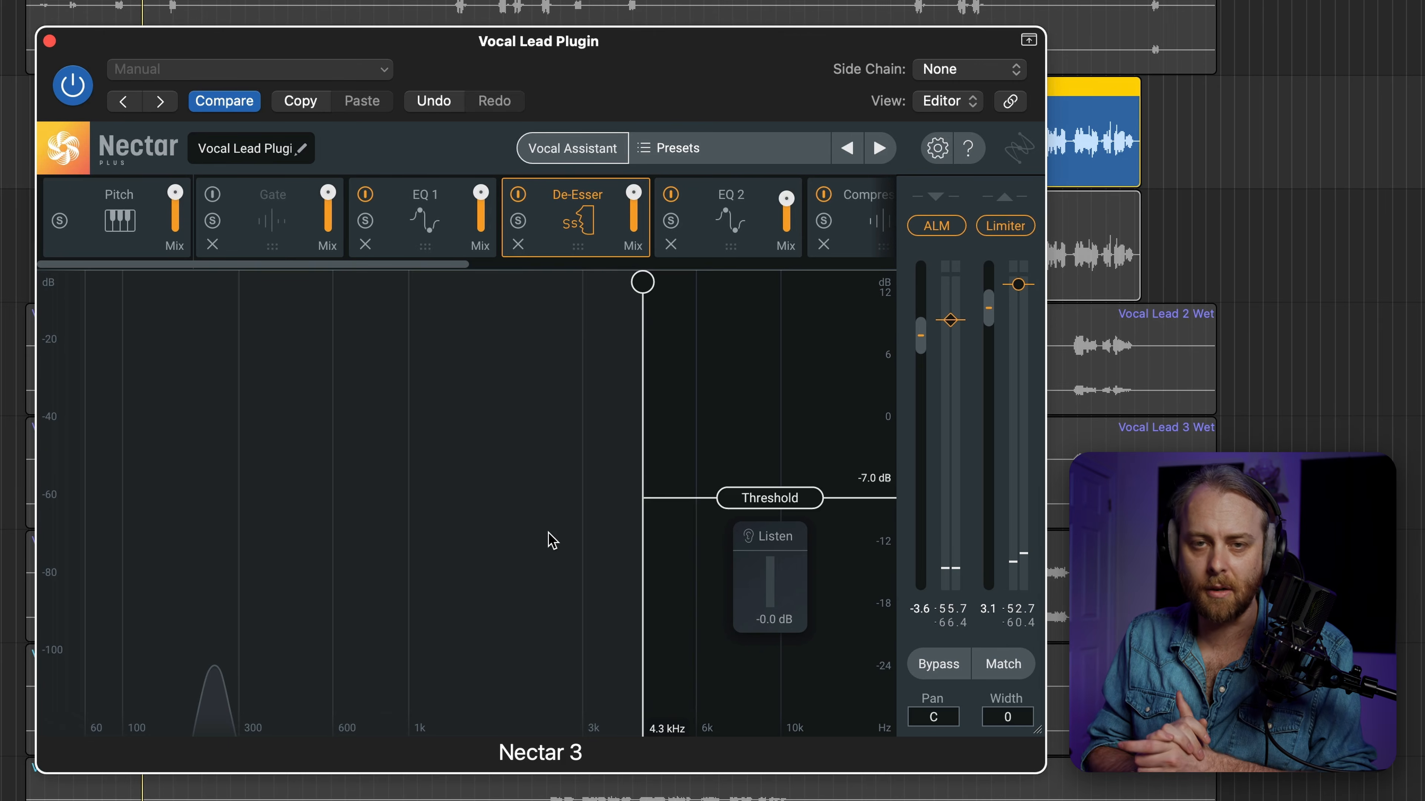
pyautogui.click(725, 204)
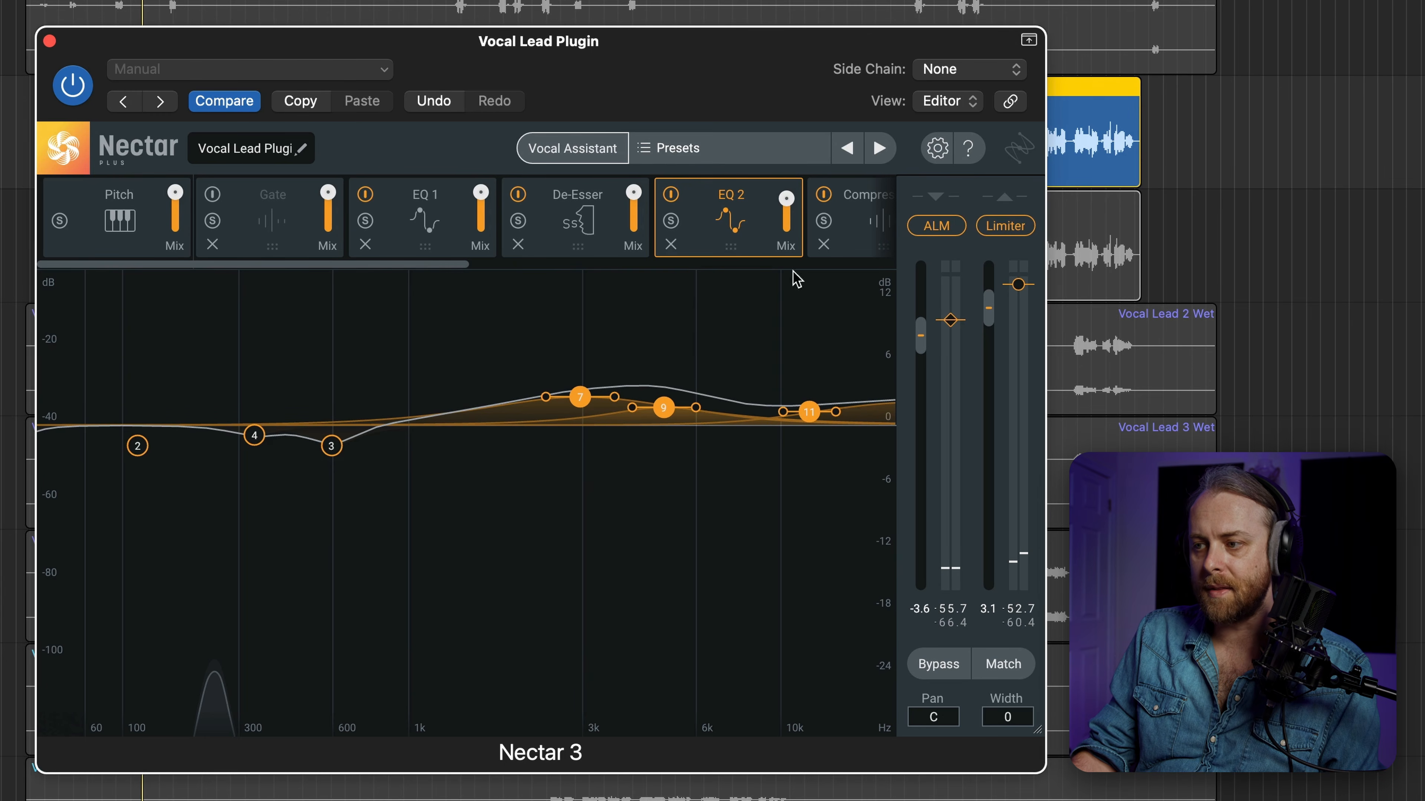
# View Nectar's Compressor 1 module and its available compressor modes, keeping Optical.
pyautogui.hscroll(3, 718, 241)
pyautogui.click(716, 242)
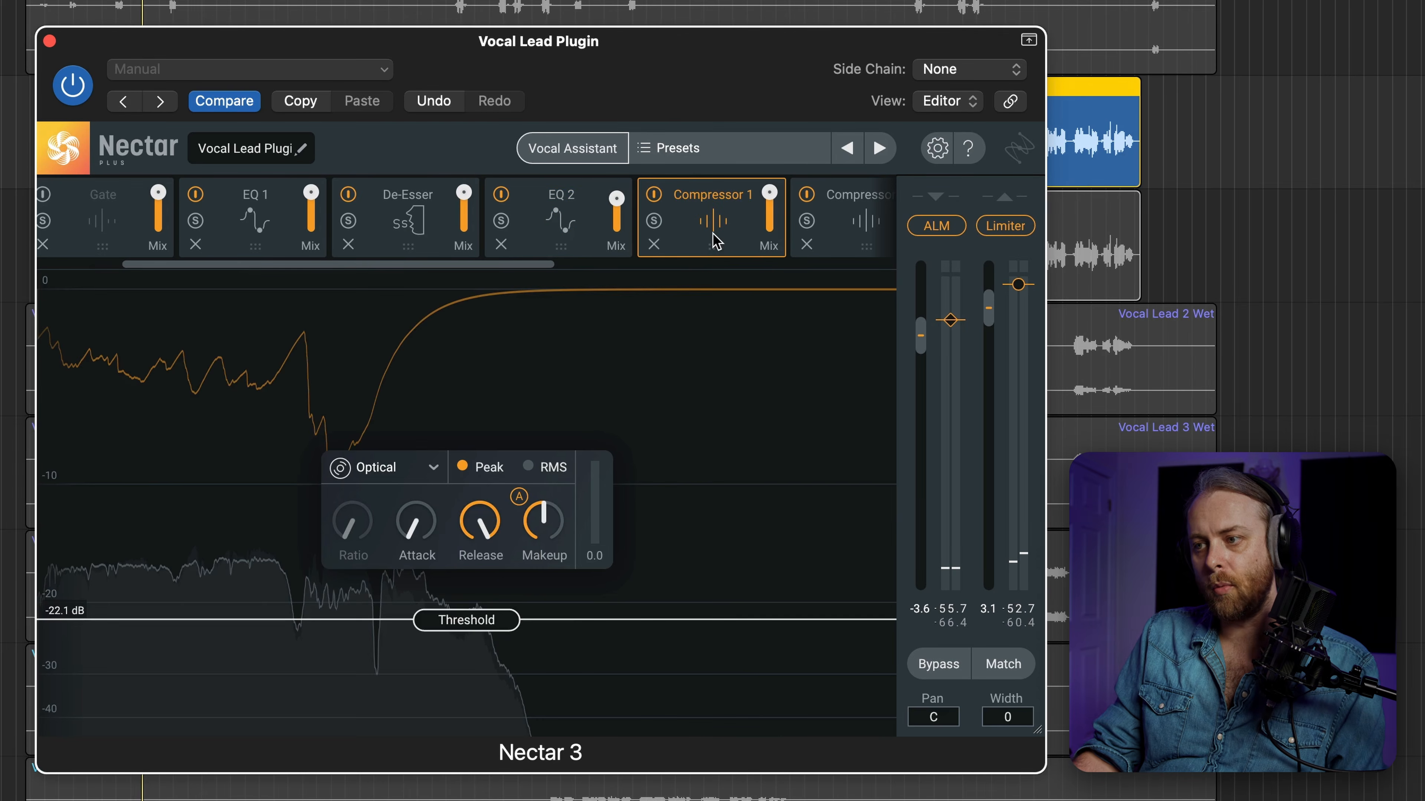
pyautogui.click(422, 478)
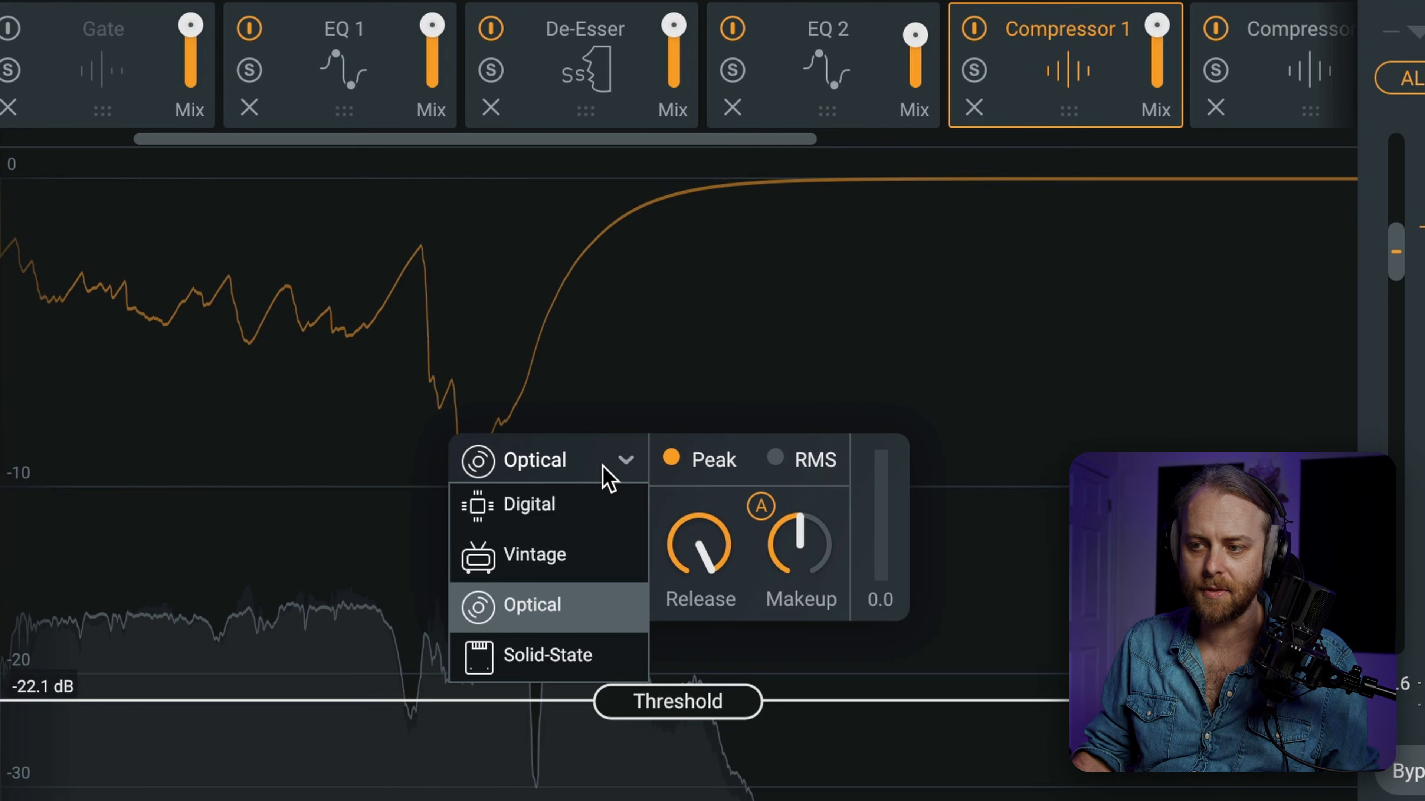
pyautogui.click(422, 480)
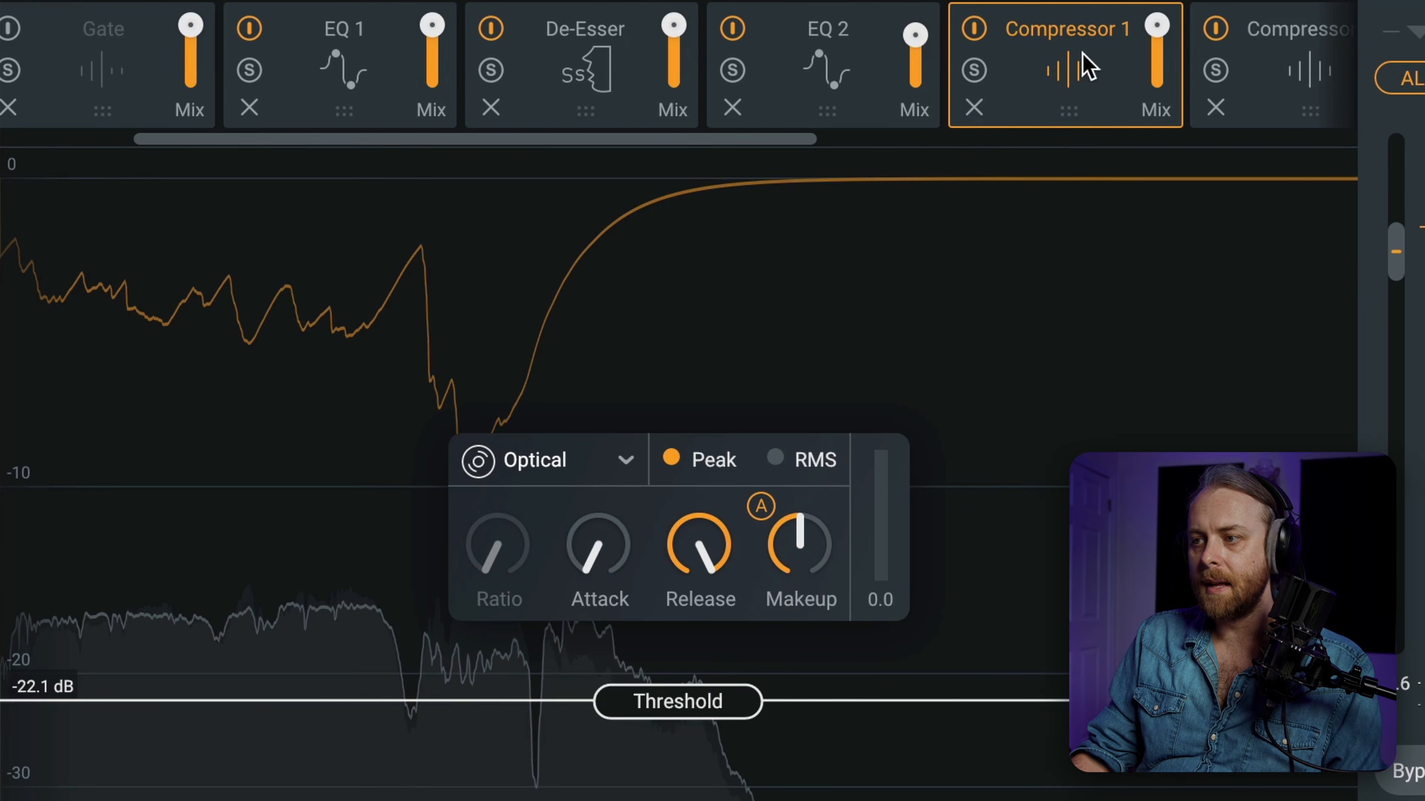
# Lower the middle EQ node of Nectar's Reverb module to about -8.9 dB at 1.4 kHz.
pyautogui.hscroll(2, 1082, 60)
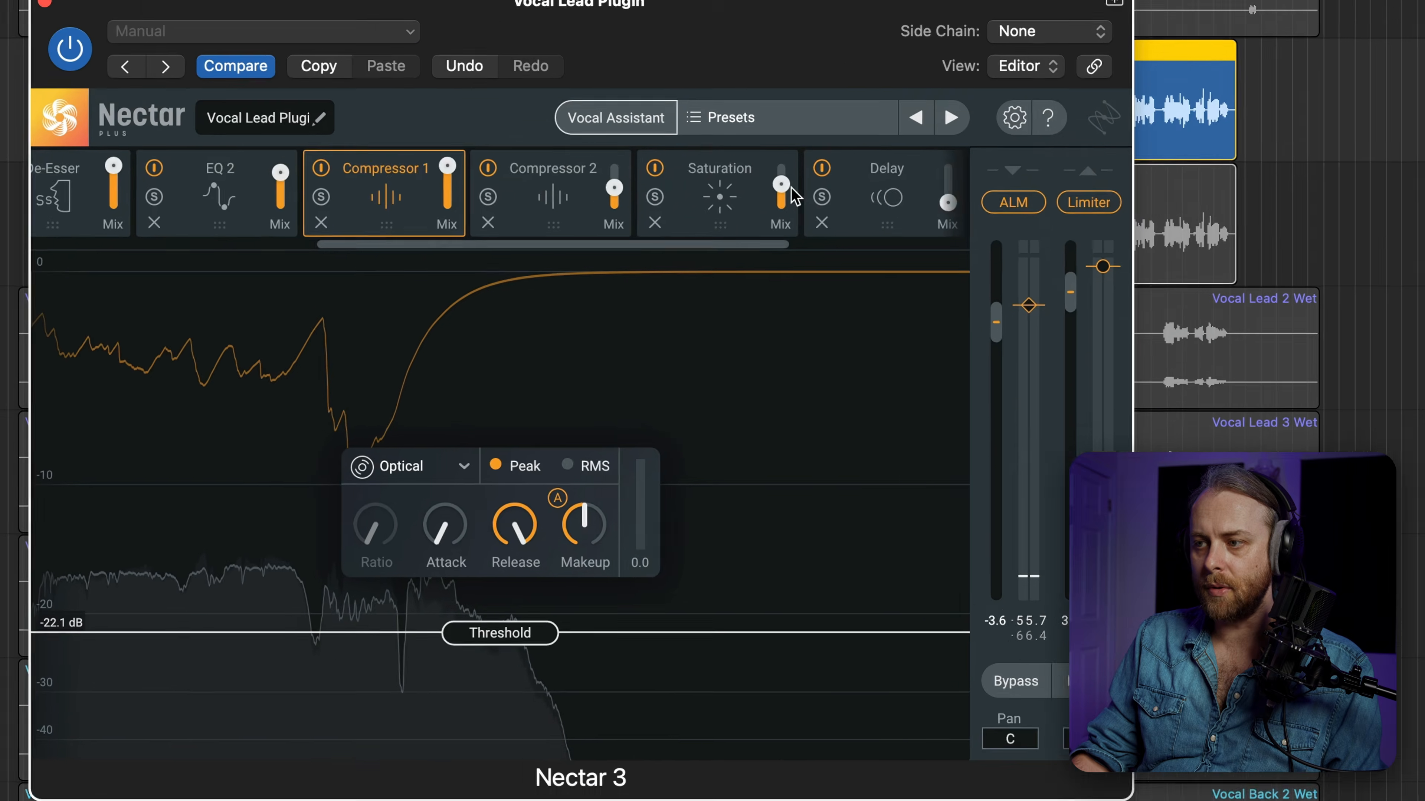
pyautogui.hscroll(2, 791, 187)
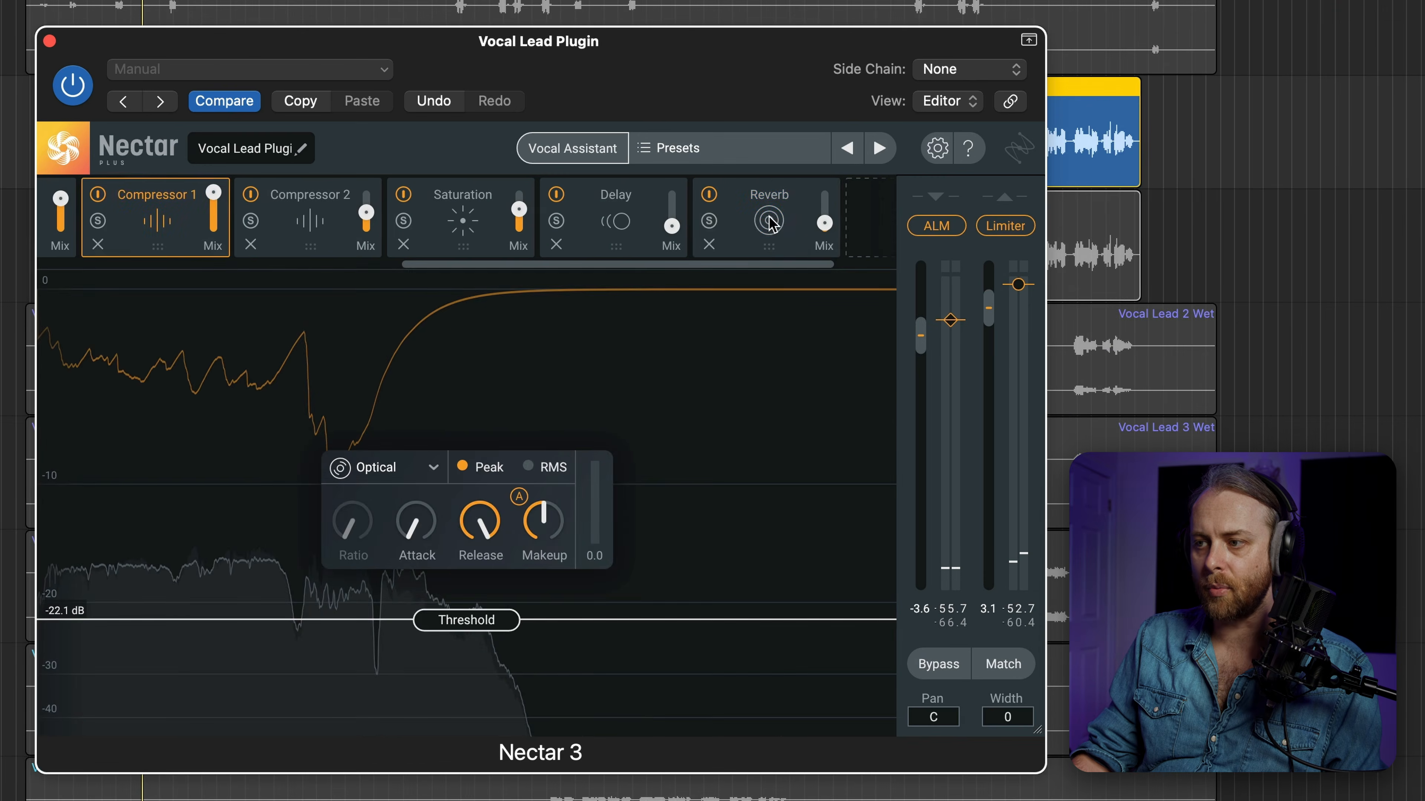
pyautogui.click(769, 218)
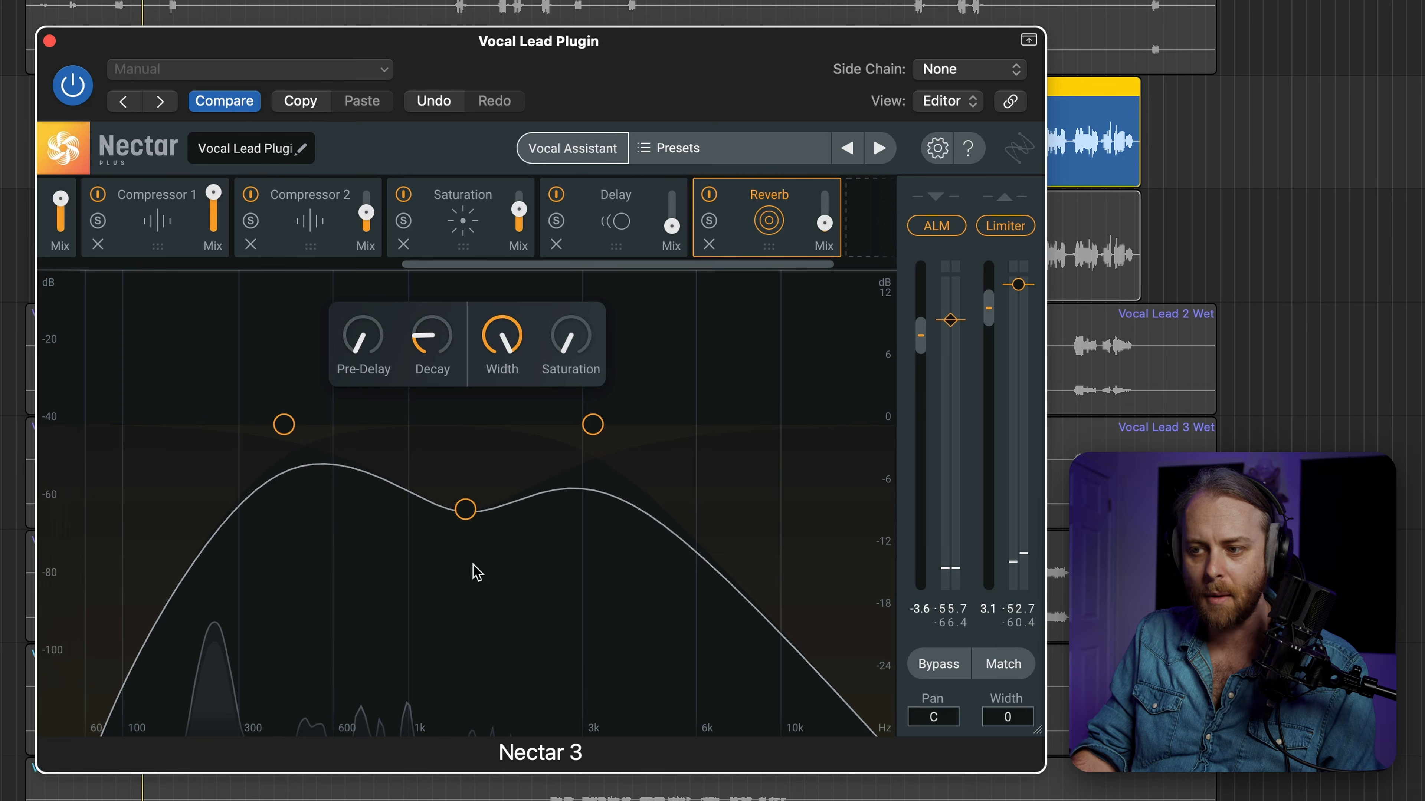
pyautogui.moveTo(465, 510); pyautogui.dragTo(461, 521)
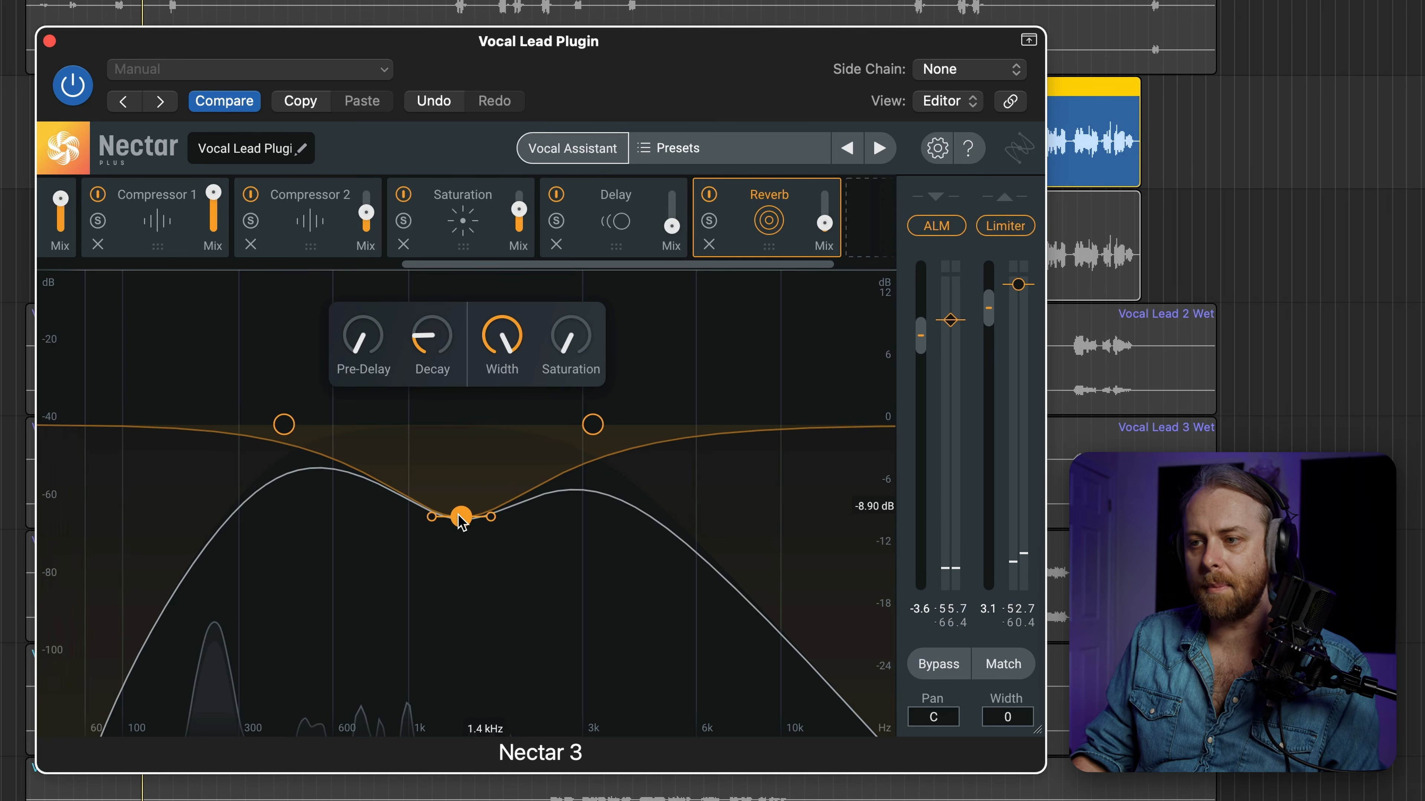
# View Nectar's Delay module, and adjust the Mix amount of Compressor 2 slightly downward.
pyautogui.click(637, 227)
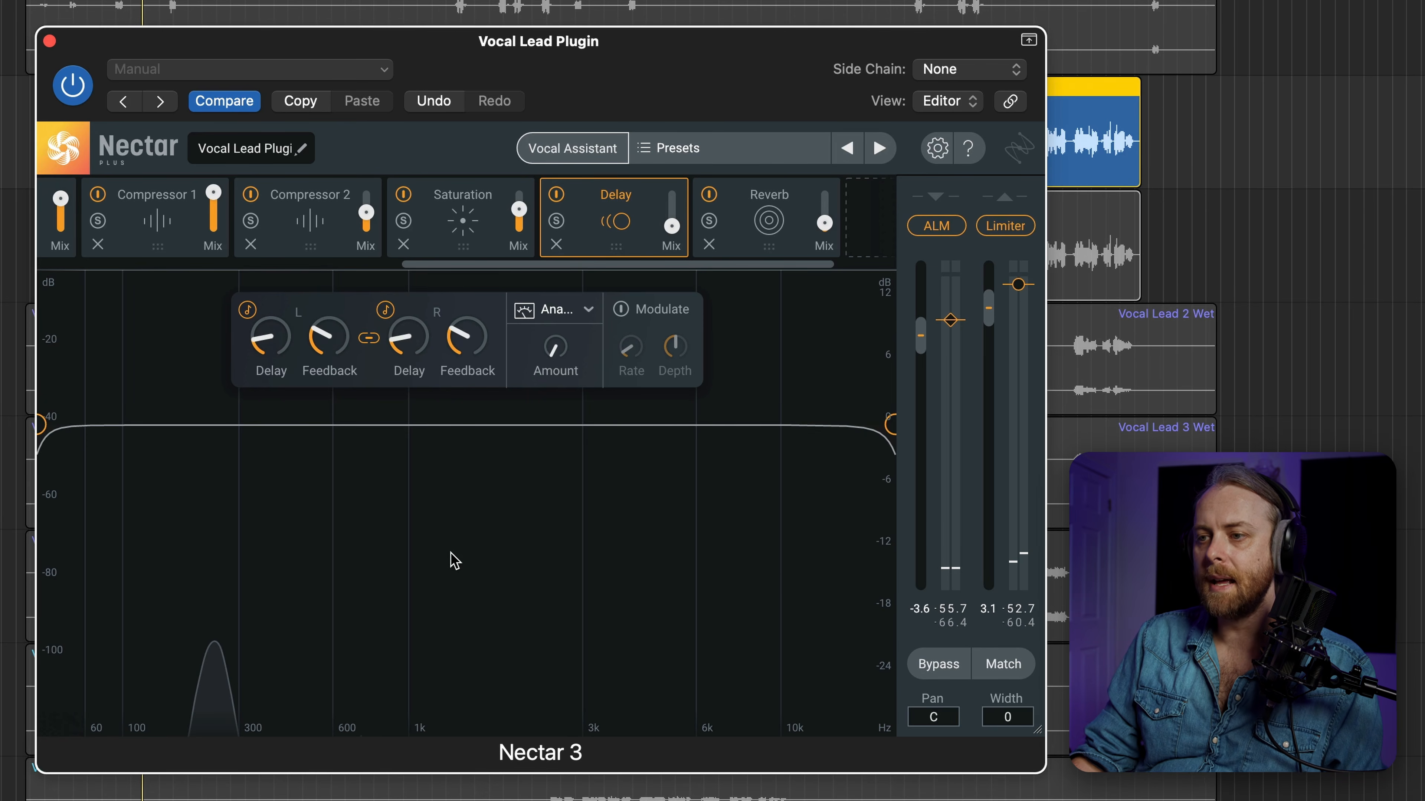
pyautogui.click(331, 241)
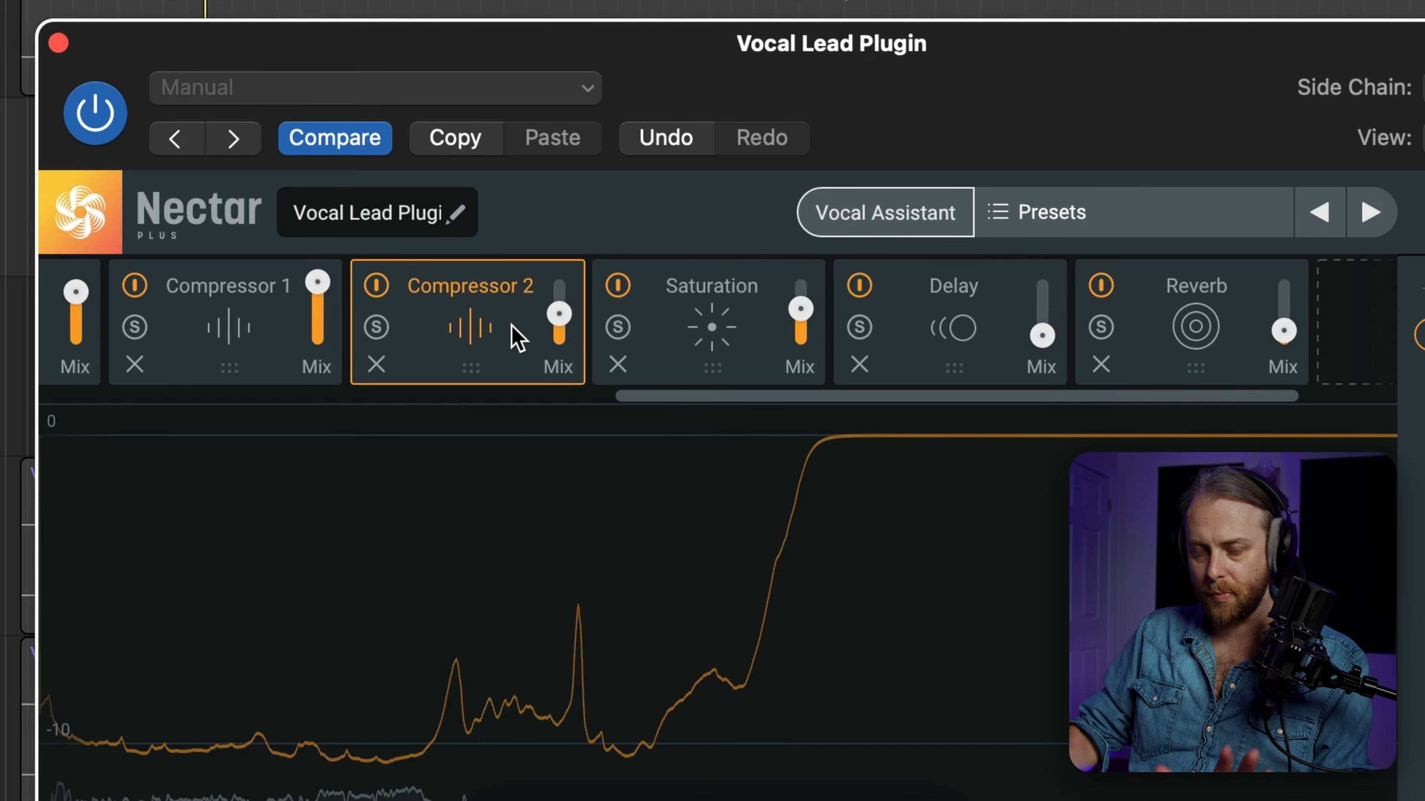
pyautogui.moveTo(559, 314); pyautogui.dragTo(553, 351)
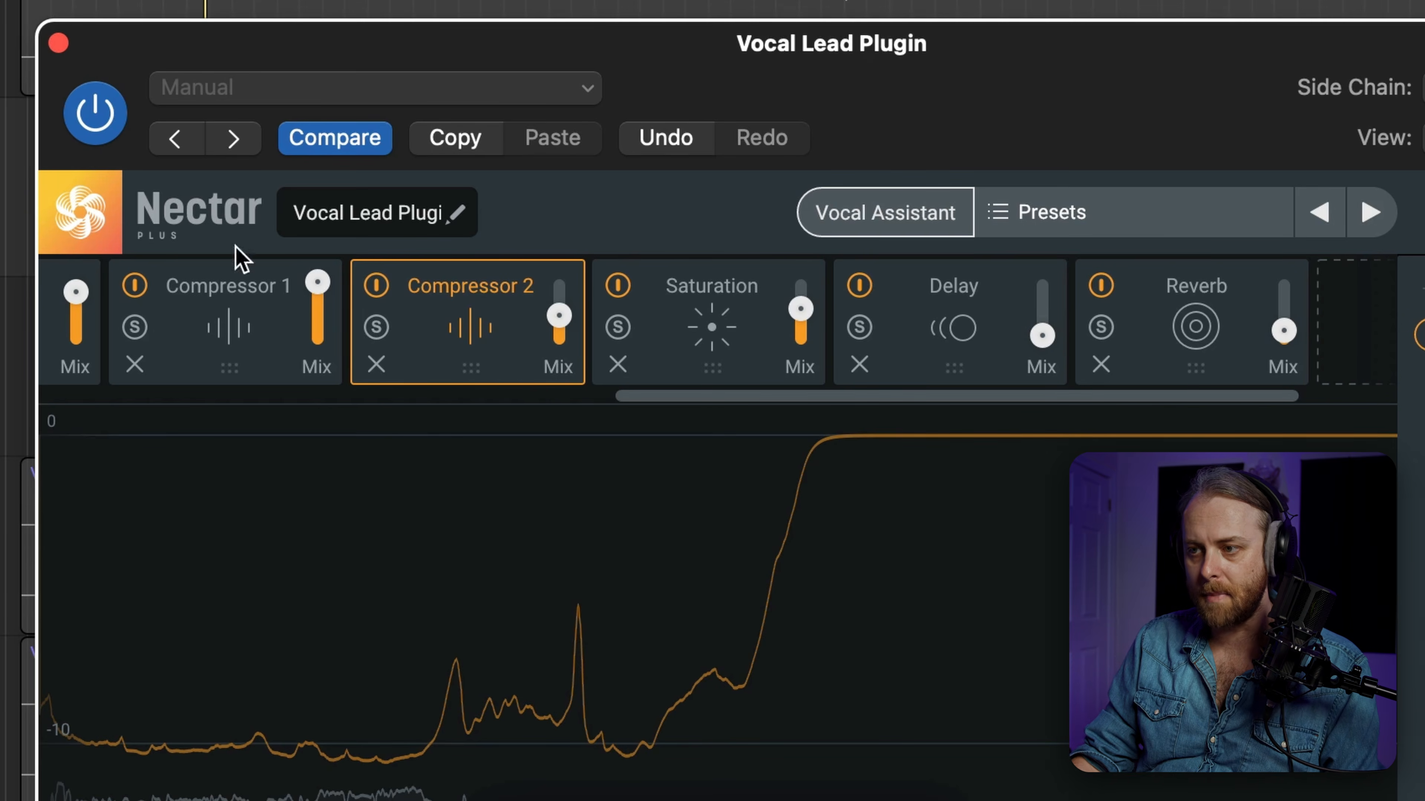
pyautogui.hscroll(-10, 417, 331)
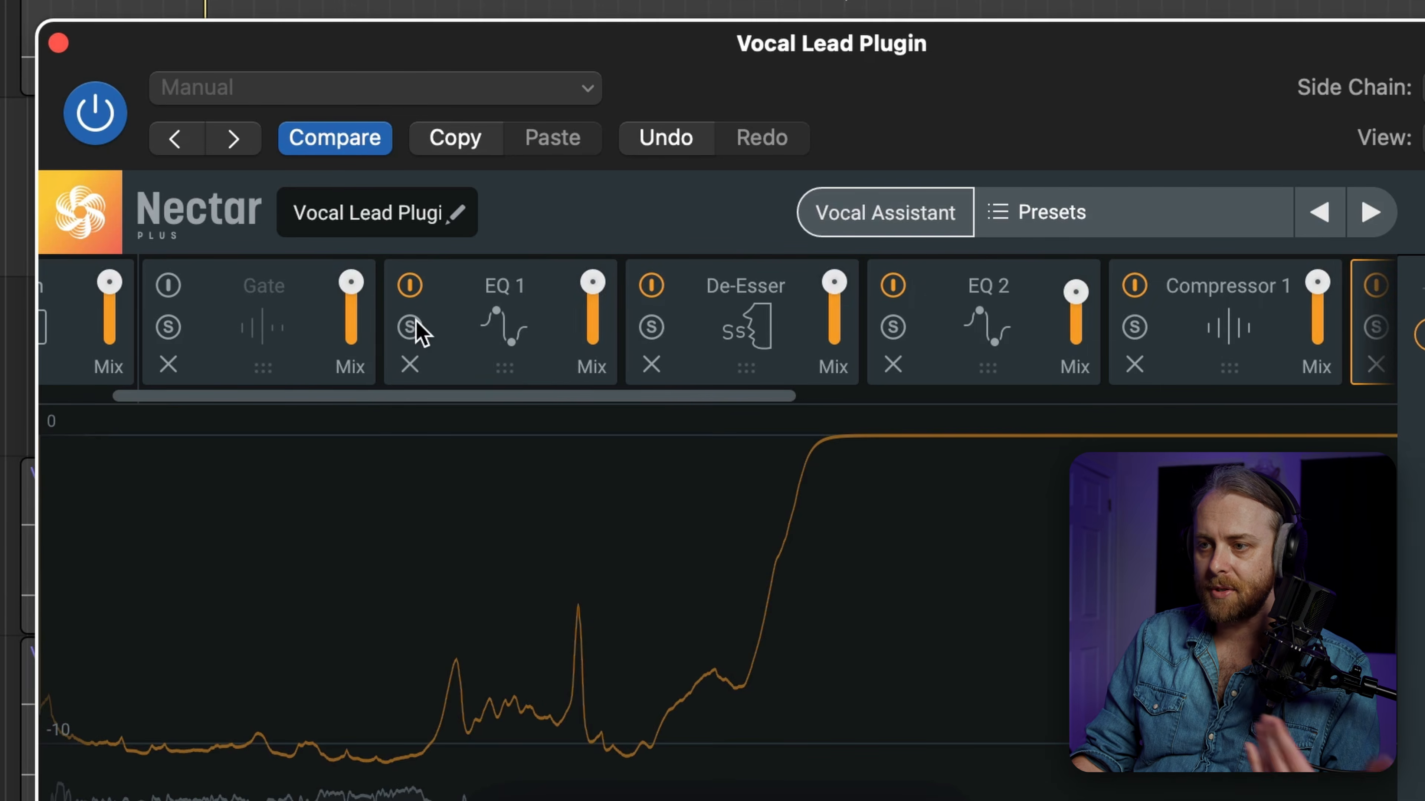
pyautogui.hscroll(5, 470, 331)
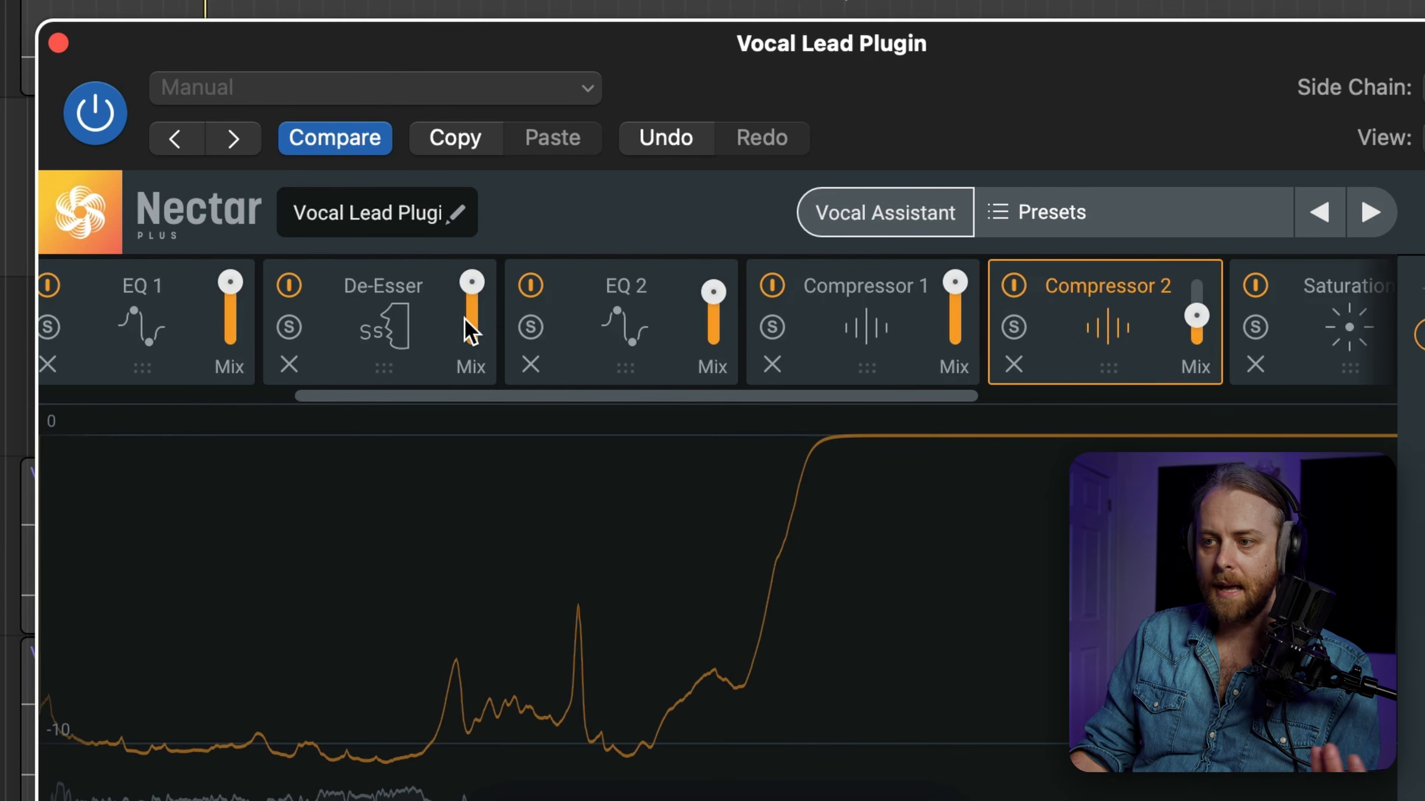
pyautogui.hscroll(3, 470, 331)
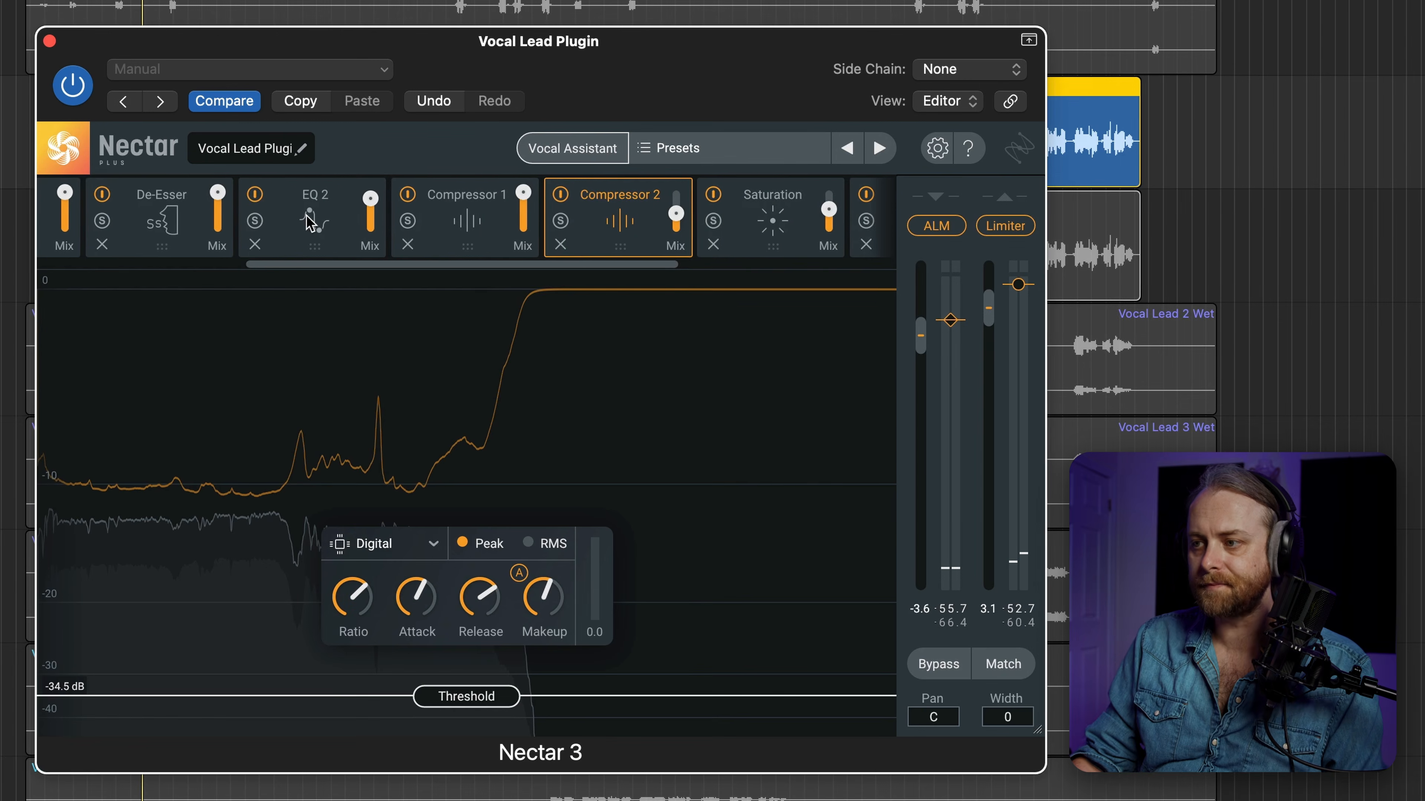
# View Nectar's Saturation module in Tape mode and the output limiter settings on the Vocal Lead Plugin track.
pyautogui.hscroll(3, 467, 331)
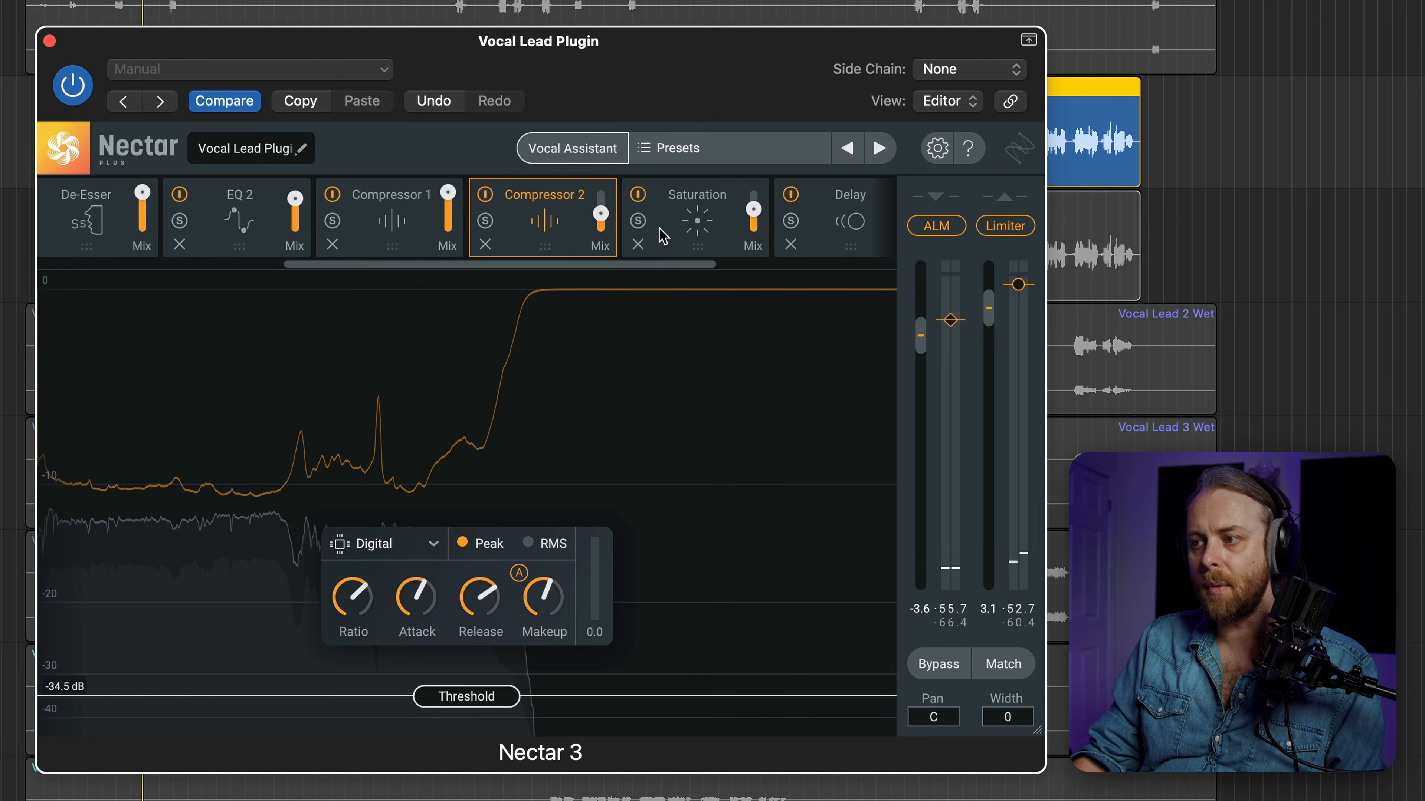
pyautogui.click(678, 224)
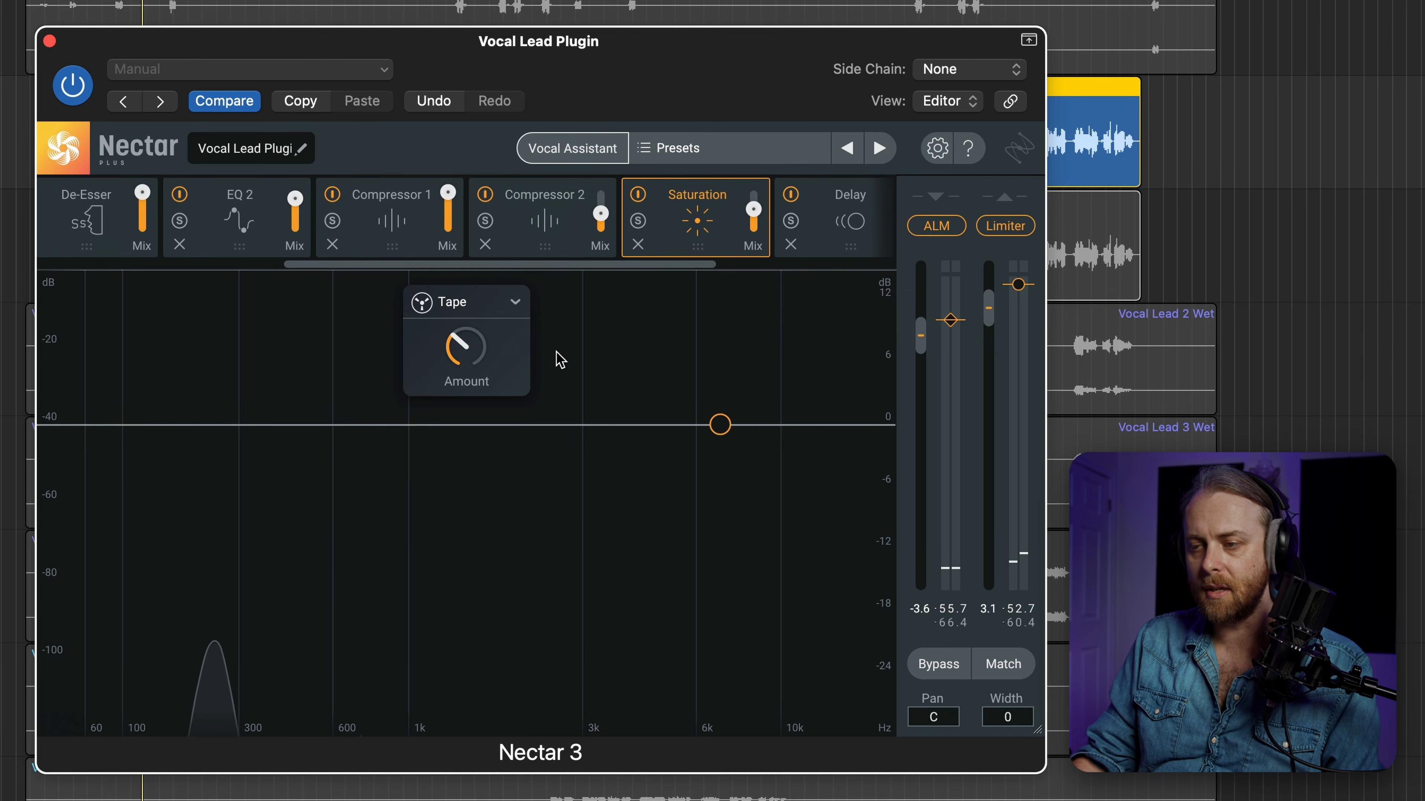
pyautogui.moveTo(471, 355)
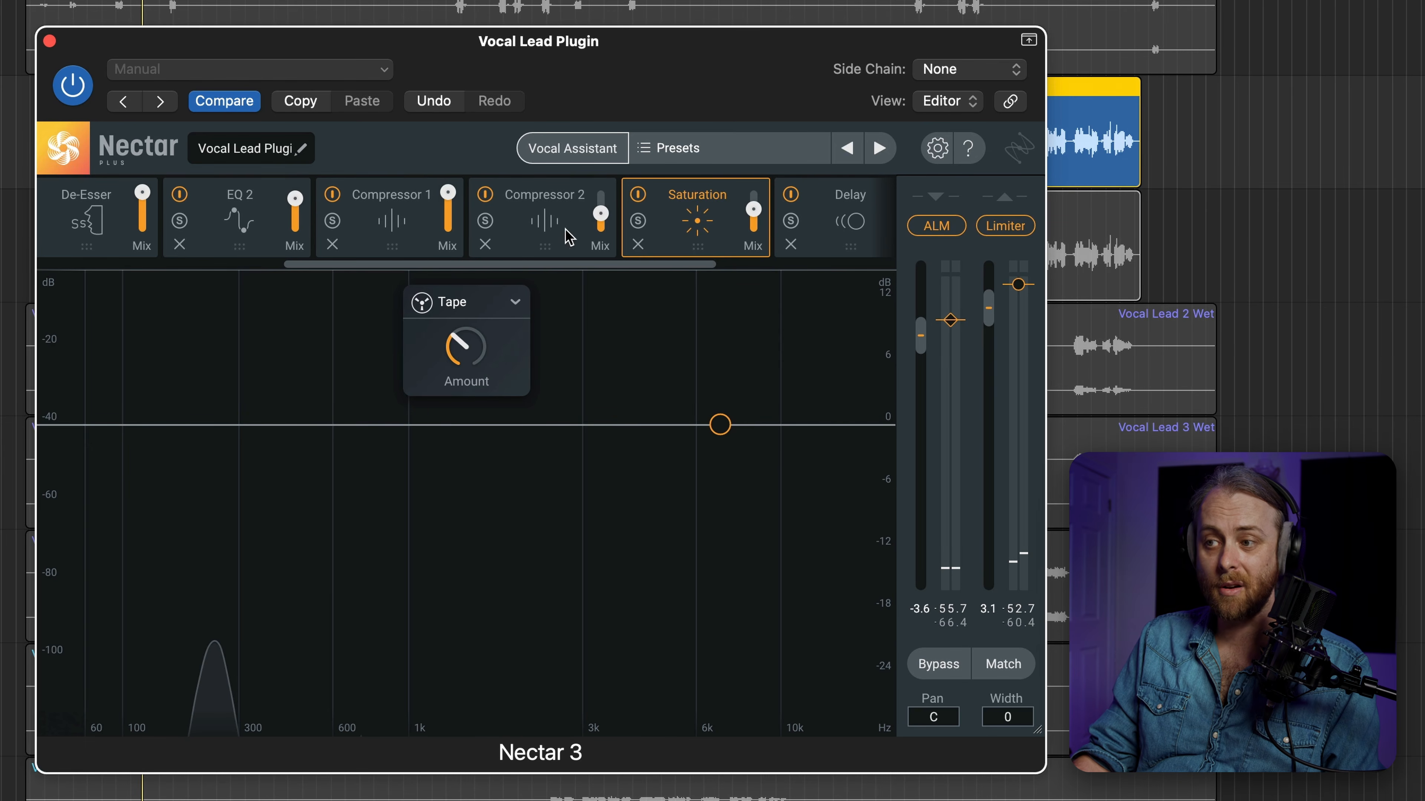
pyautogui.hscroll(5, 572, 235)
pyautogui.moveTo(1018, 286)
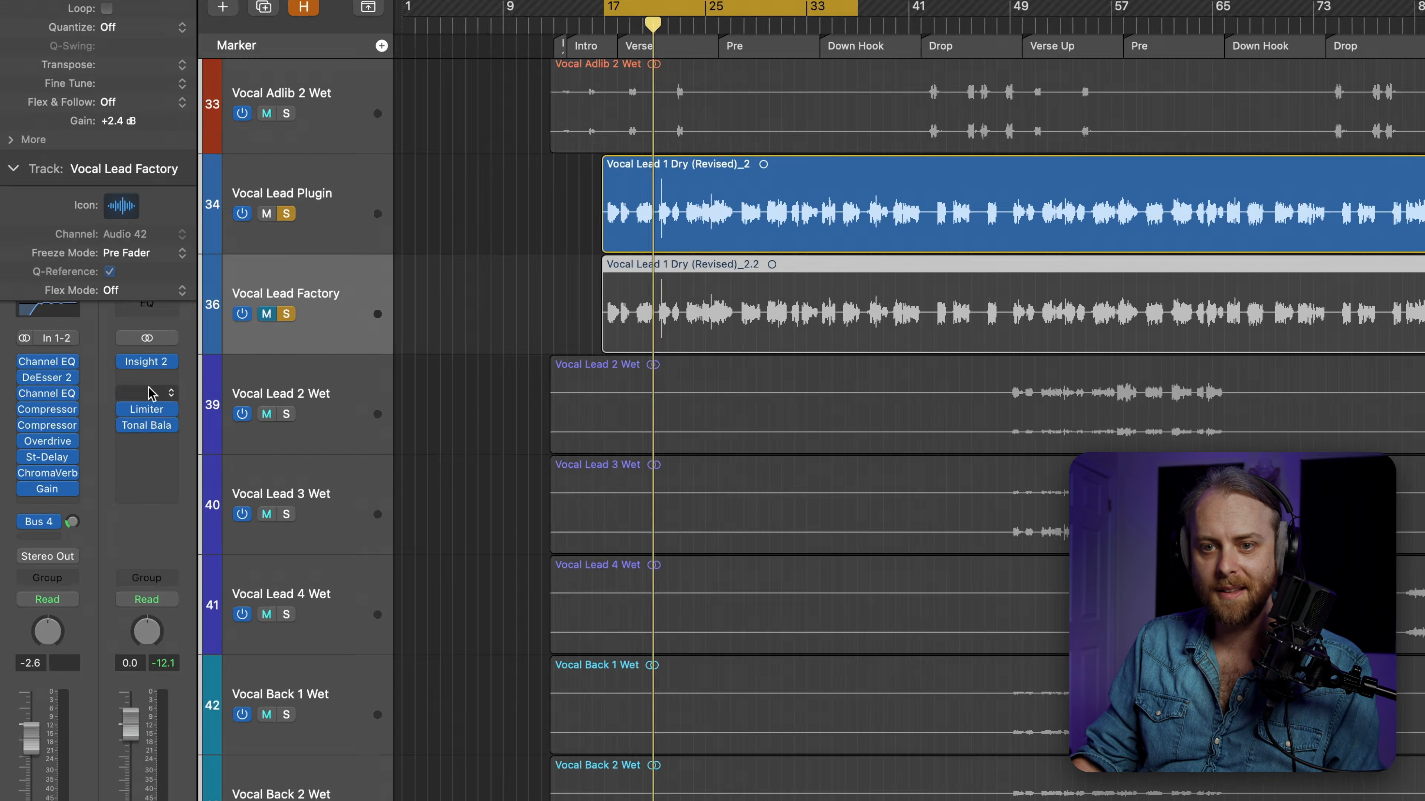
# Compare the insert chains of the Vocal Lead Factory and Vocal Lead Plugin tracks.
pyautogui.moveTo(37, 393)
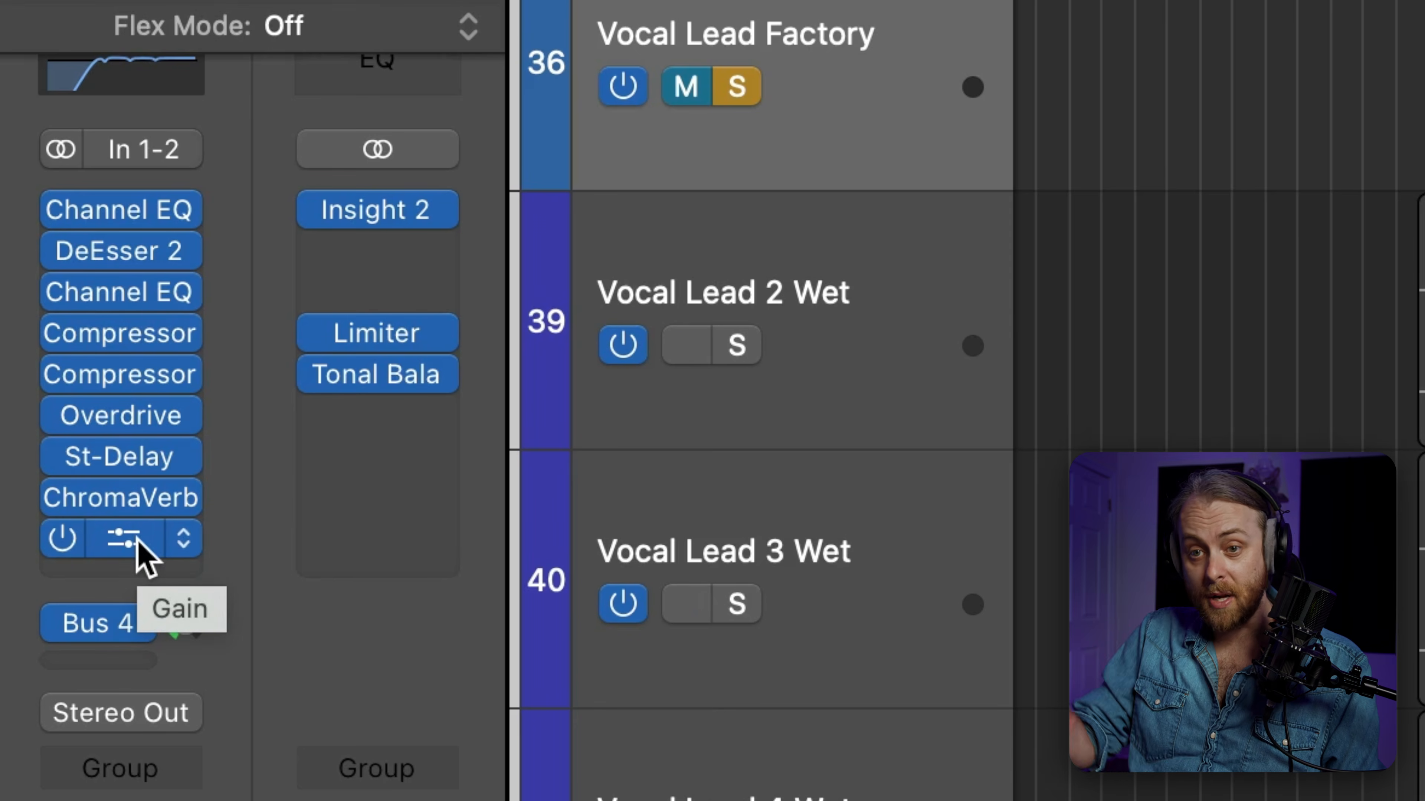
pyautogui.click(743, 2)
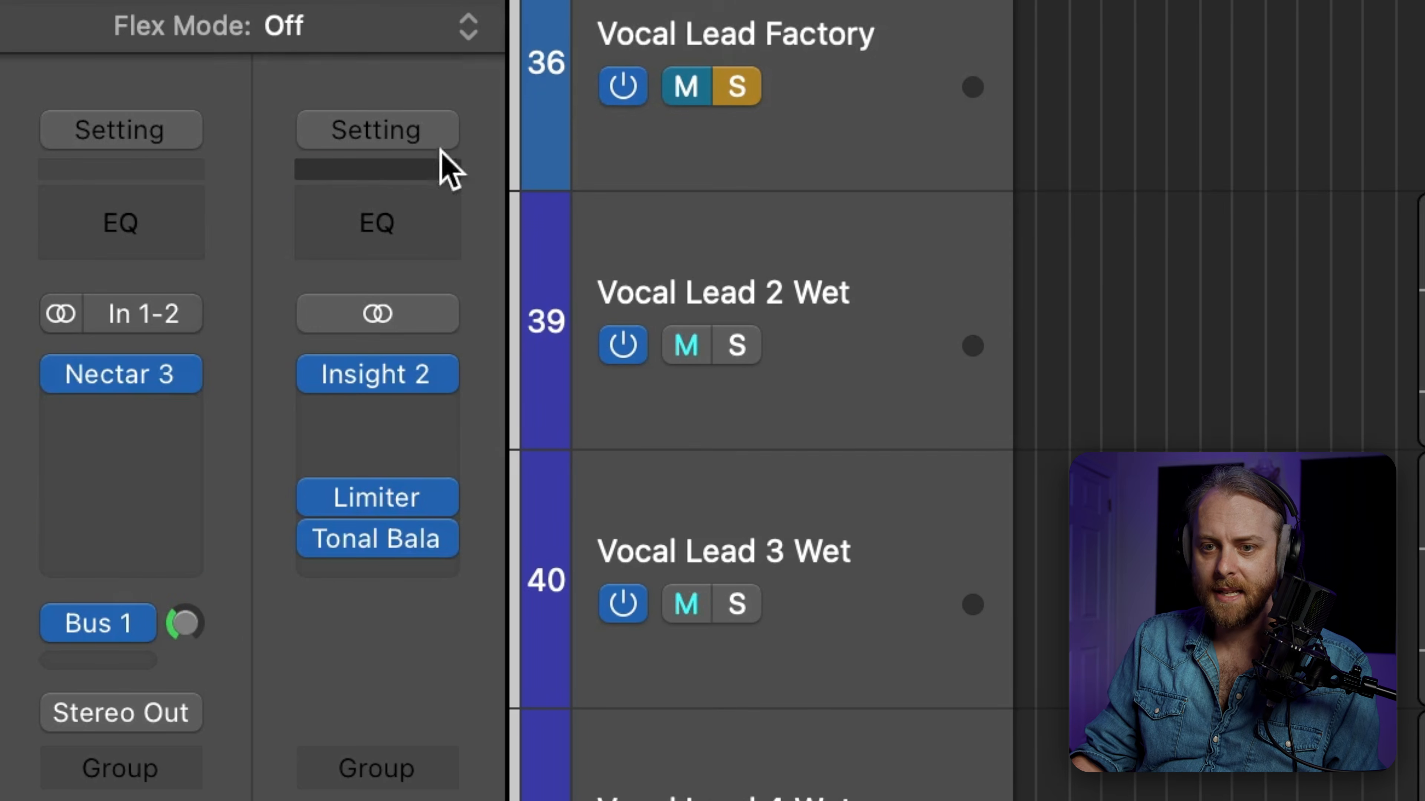
pyautogui.click(112, 381)
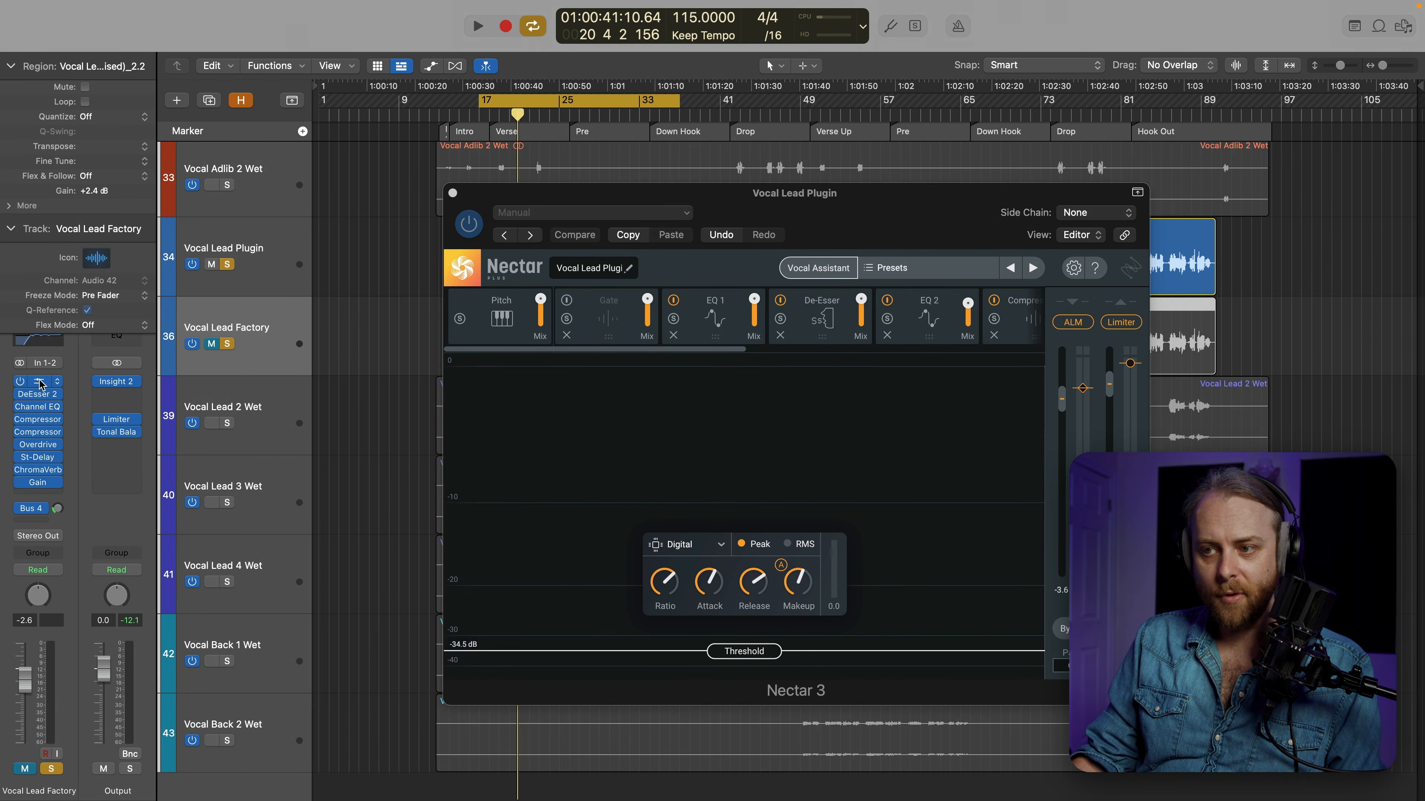
# Inspect the first Channel EQ, DeEsser 2 and both Compressor plug-ins on the Vocal Lead Factory track.
pyautogui.click(40, 383)
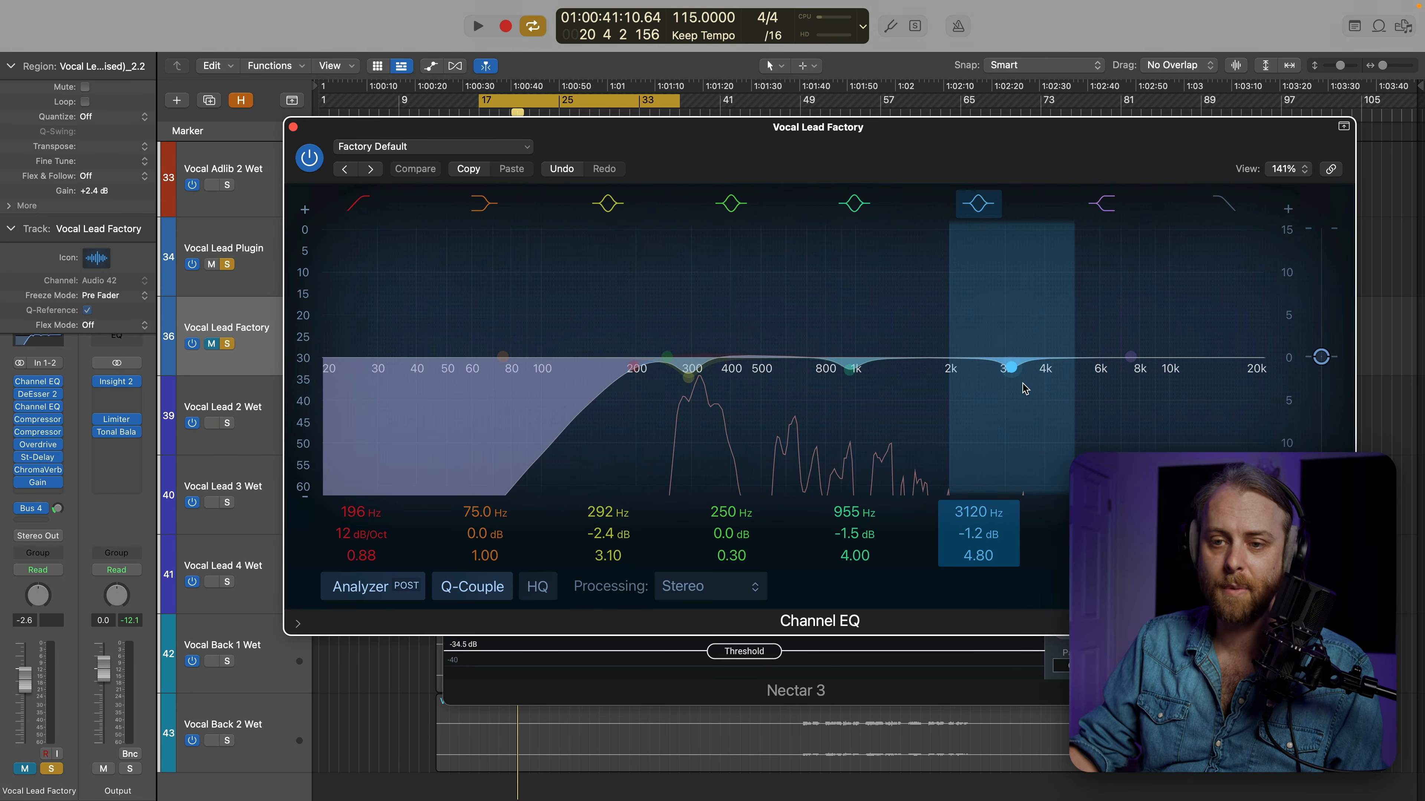
pyautogui.click(42, 395)
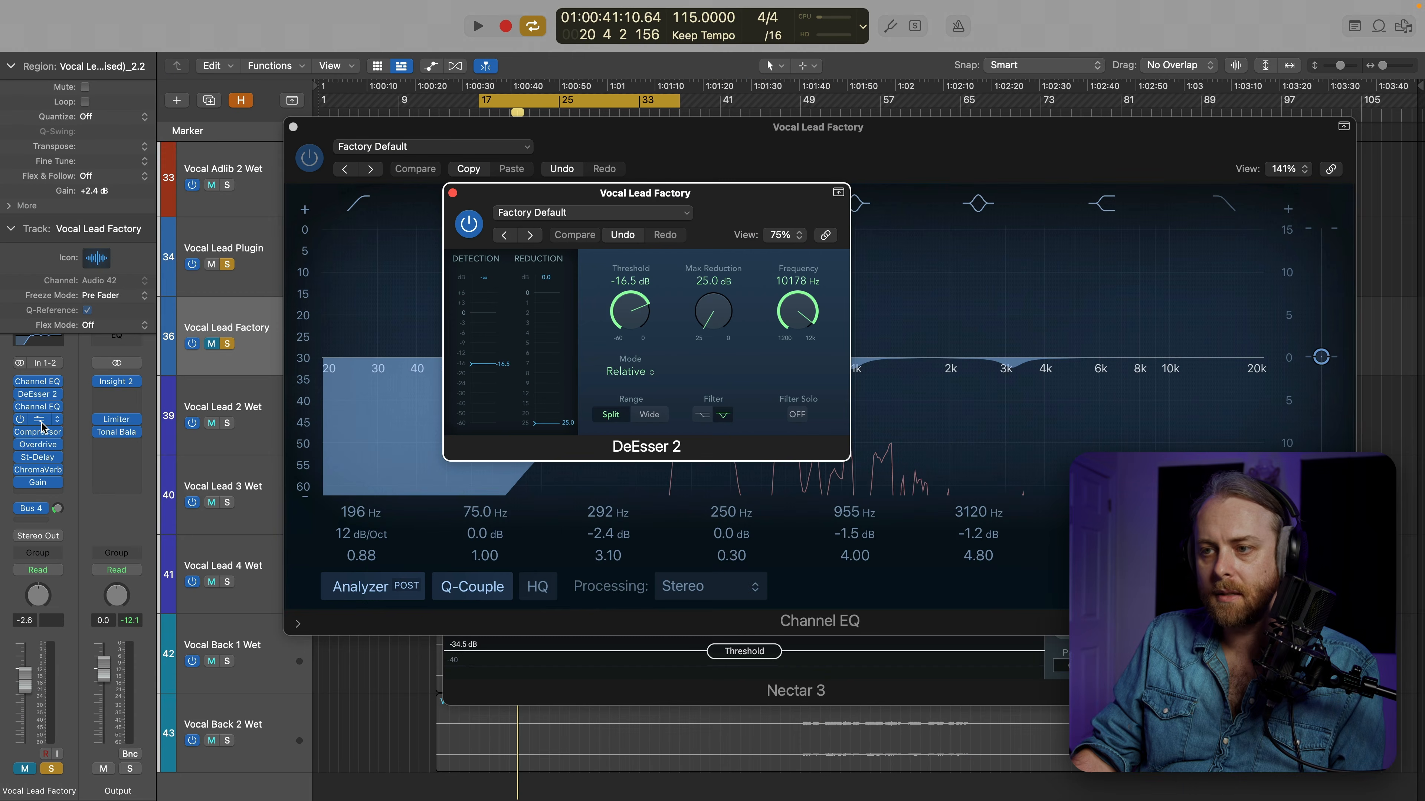
pyautogui.click(43, 427)
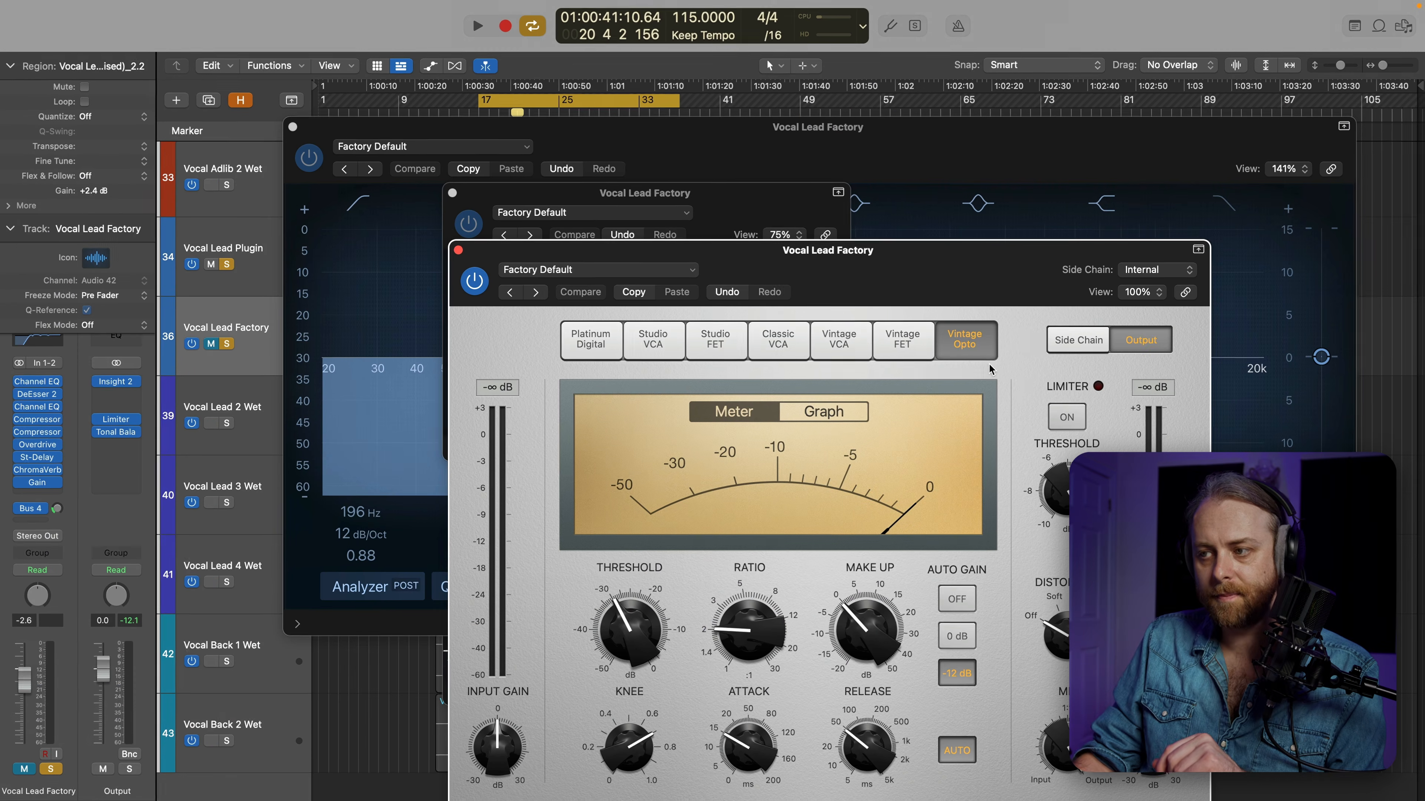
pyautogui.click(38, 433)
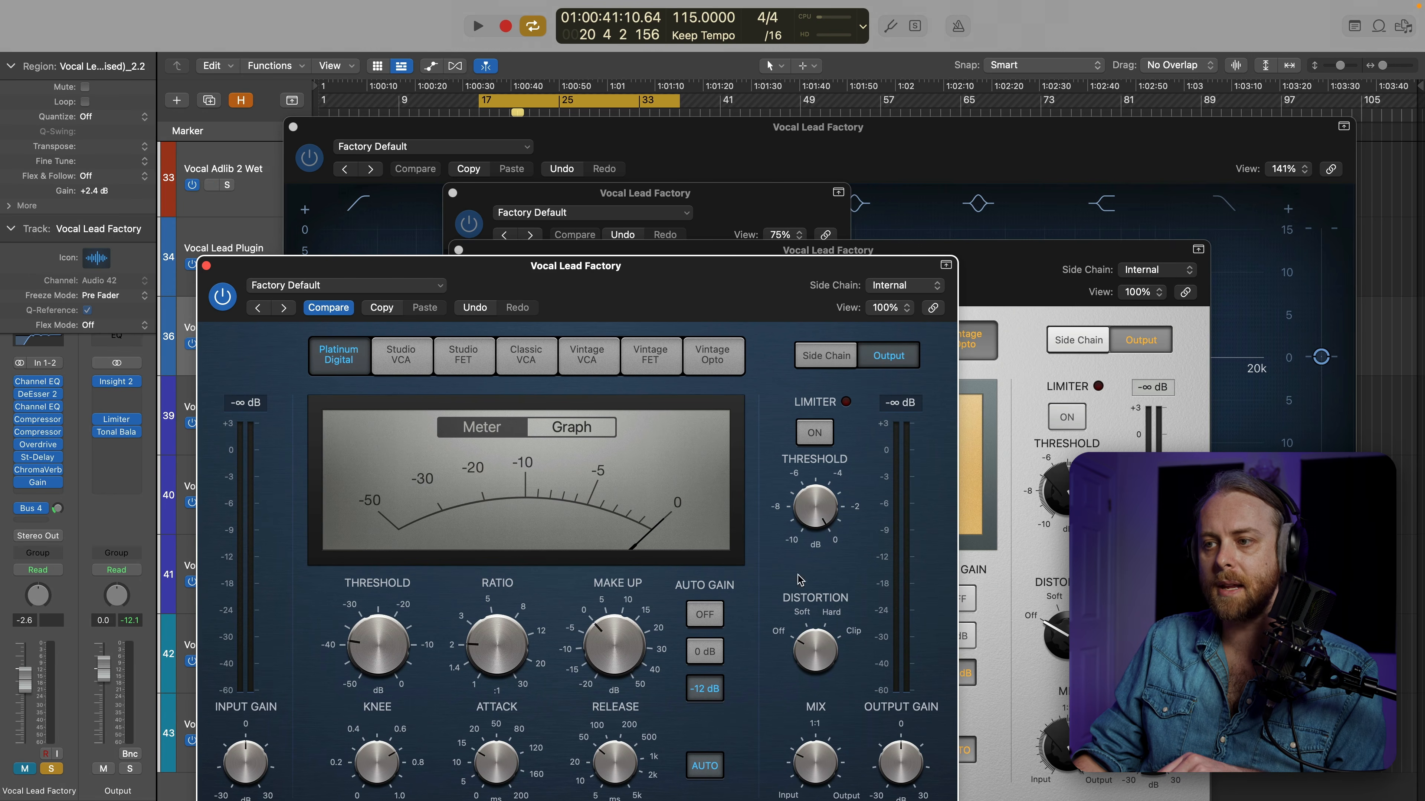
pyautogui.moveTo(753, 298); pyautogui.dragTo(811, 235)
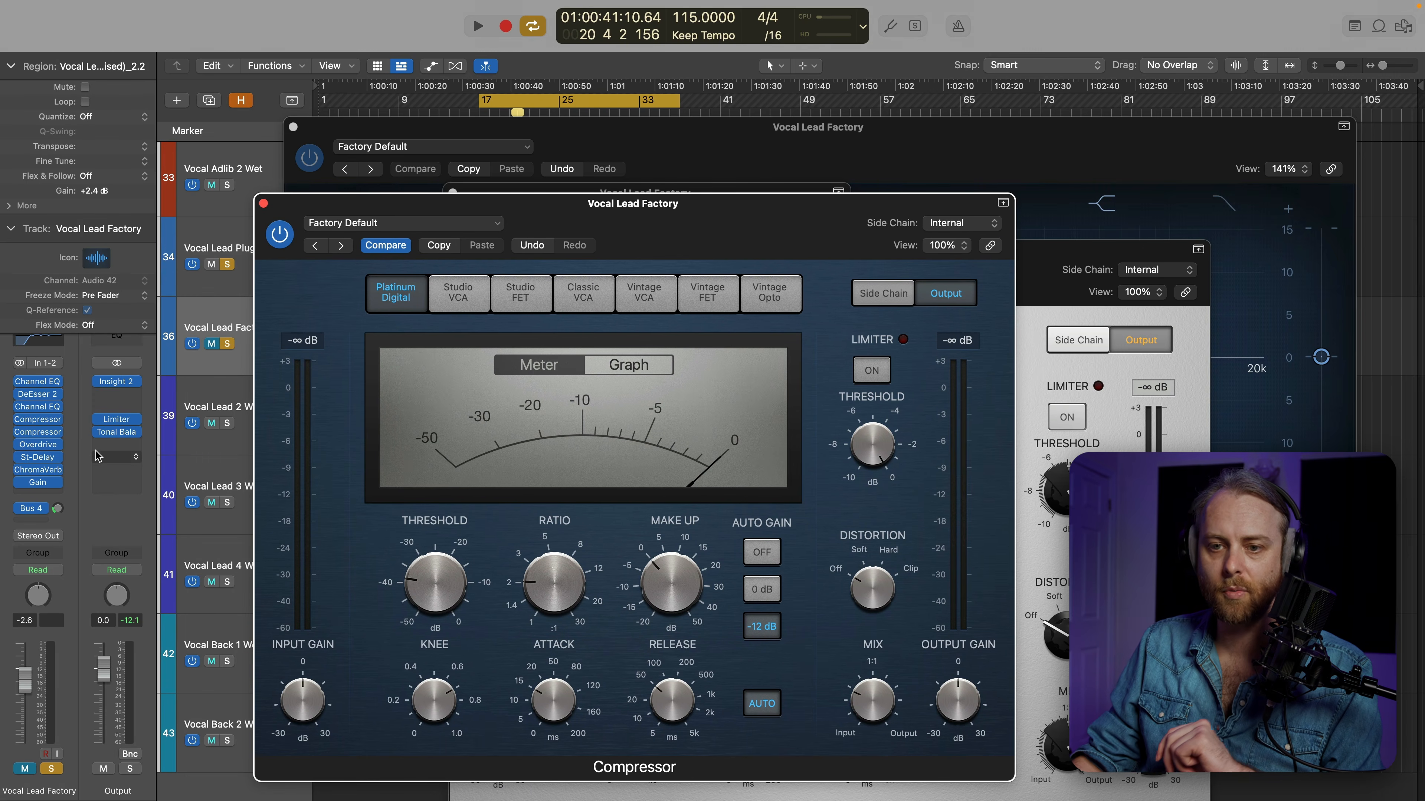
# Inspect the Overdrive, Stereo Delay and ChromaVerb plug-ins on Vocal Lead Factory, including ChromaVerb's room types, keeping Vocal Hall.
pyautogui.click(36, 445)
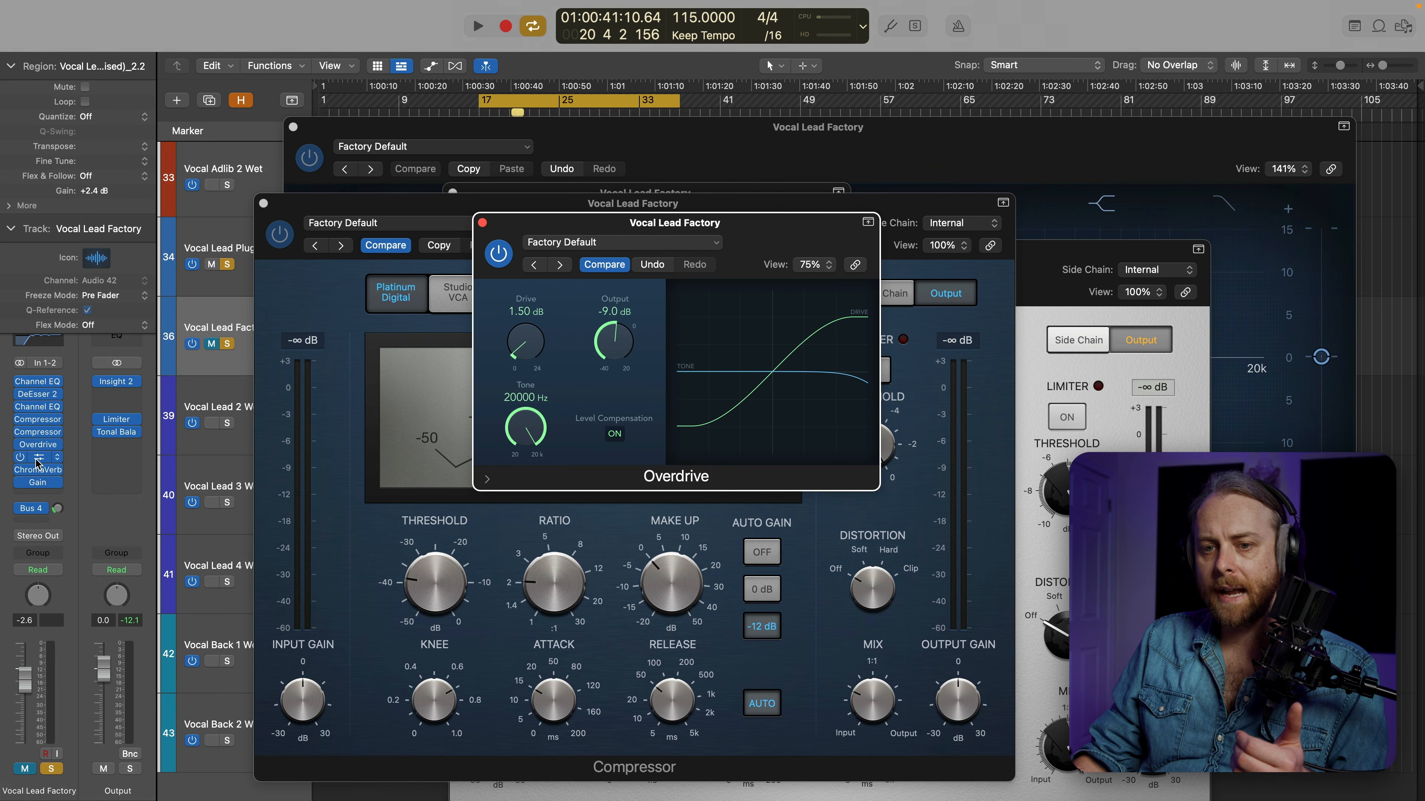
pyautogui.click(37, 458)
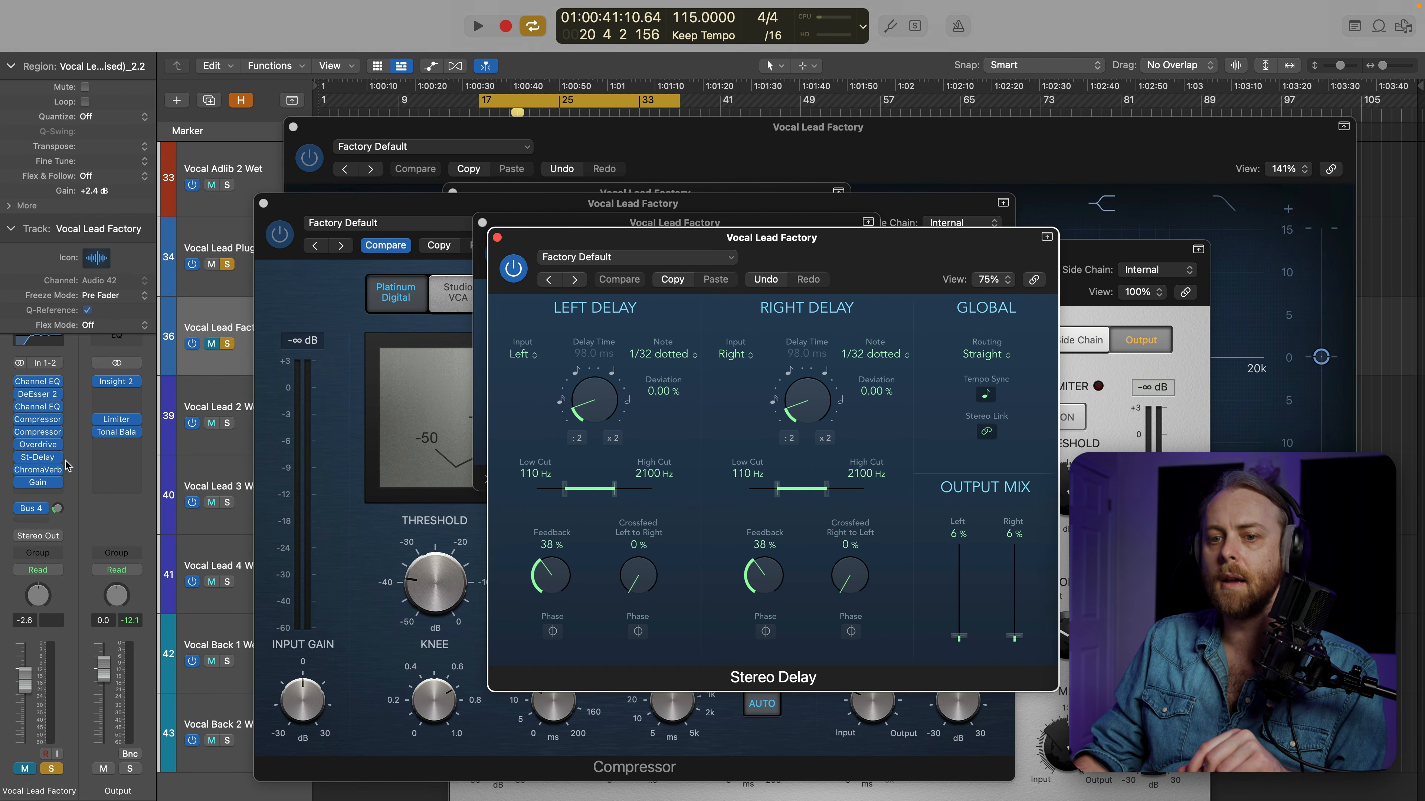
pyautogui.click(38, 470)
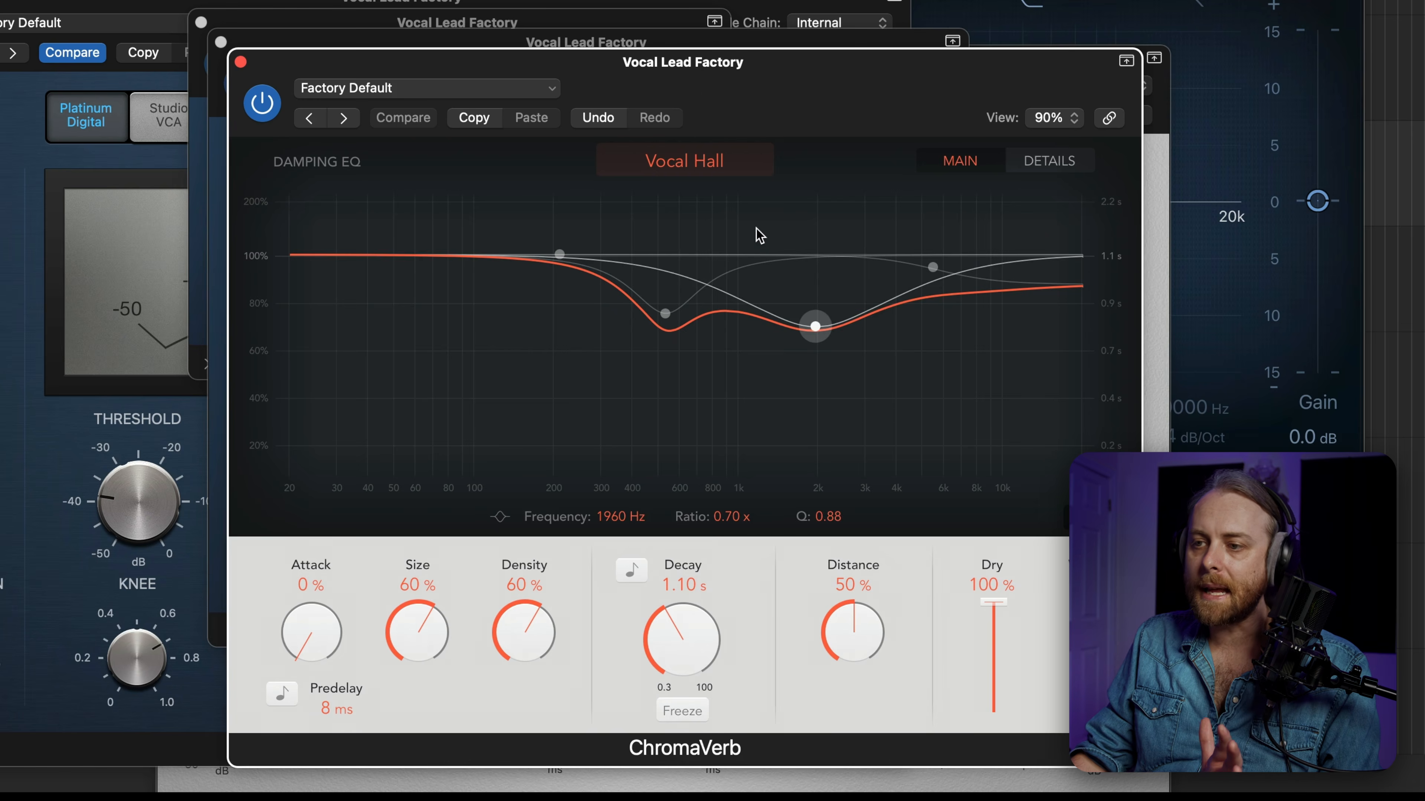
pyautogui.click(673, 161)
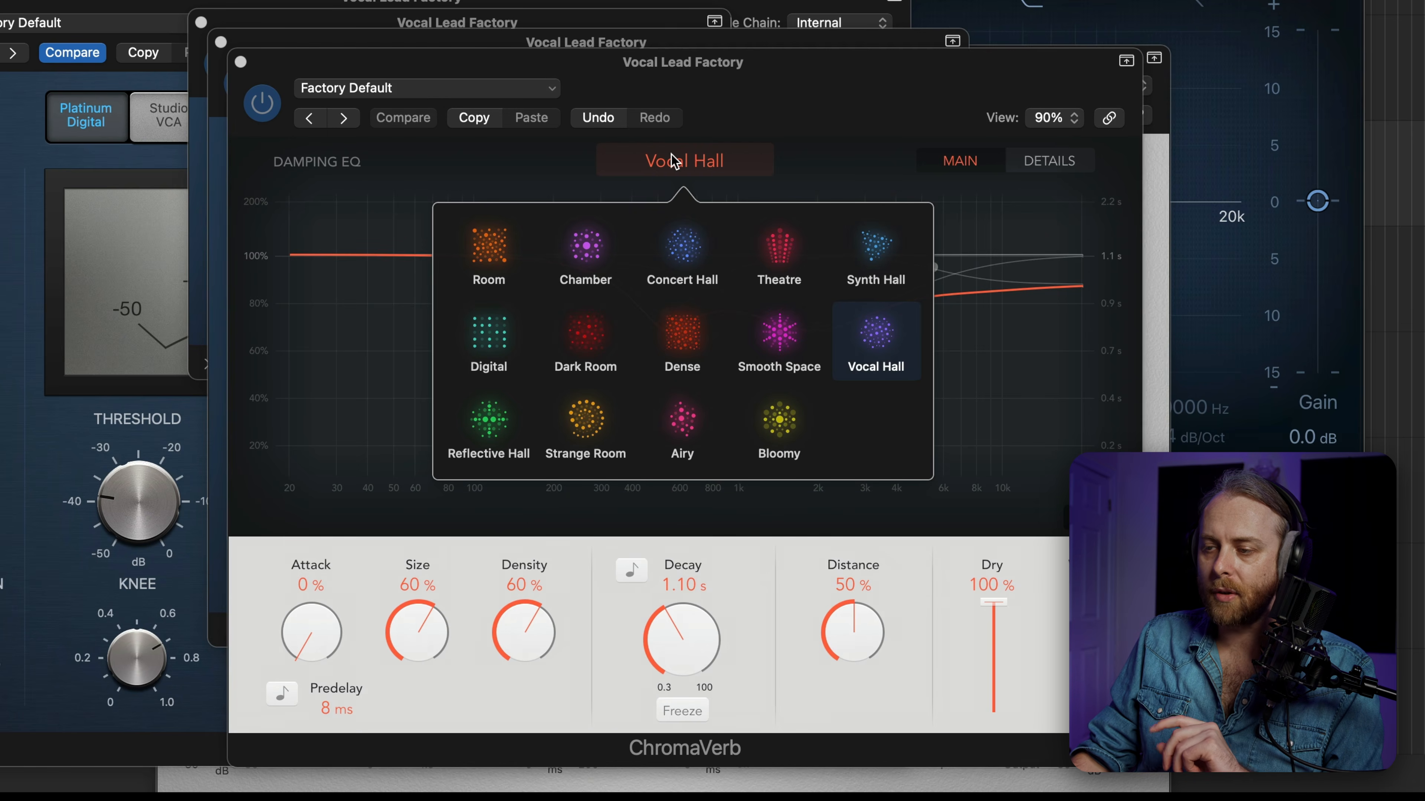
pyautogui.click(887, 167)
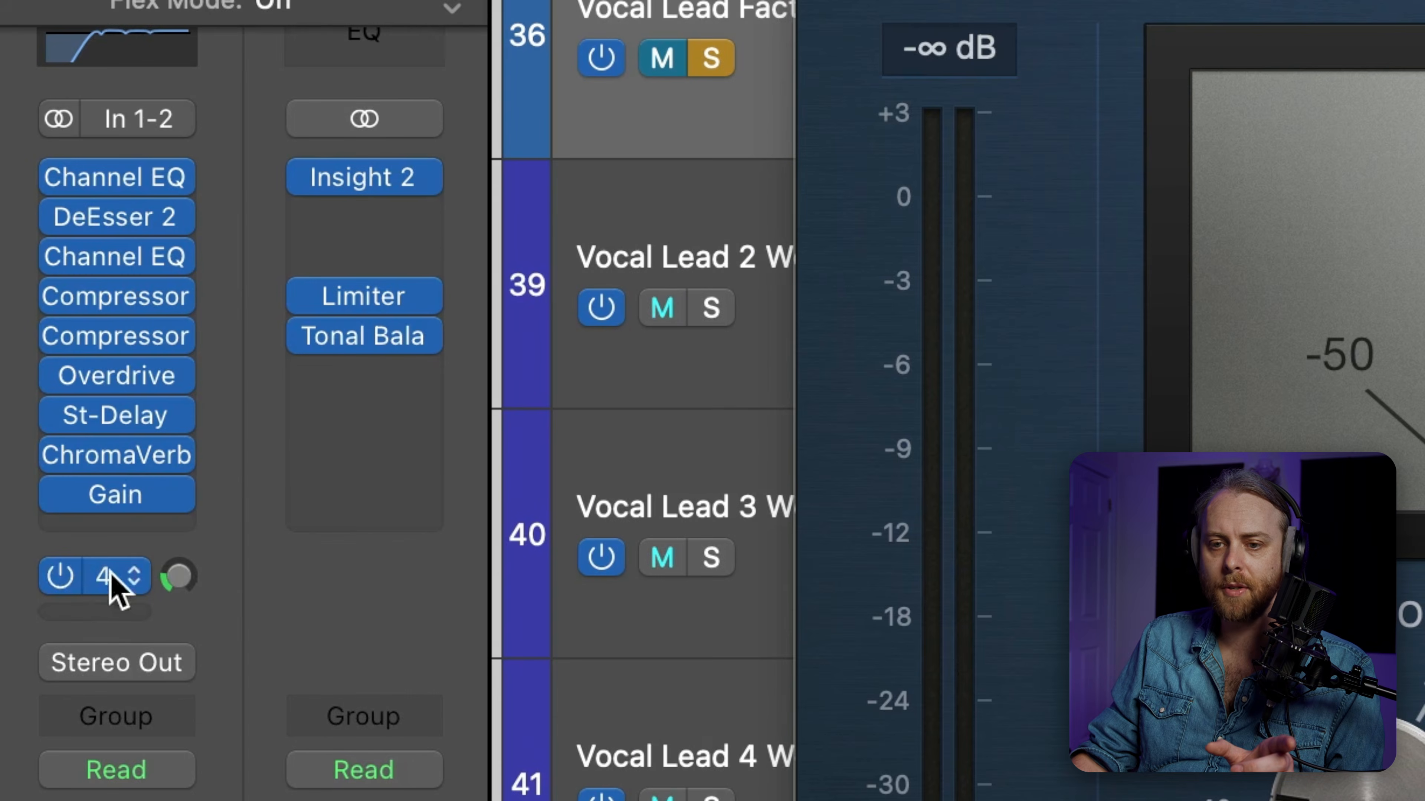
# Check the Bus 4 send's routing on Vocal Lead Factory and open the Overdrive plug-in on Aux 10.
pyautogui.click(35, 509)
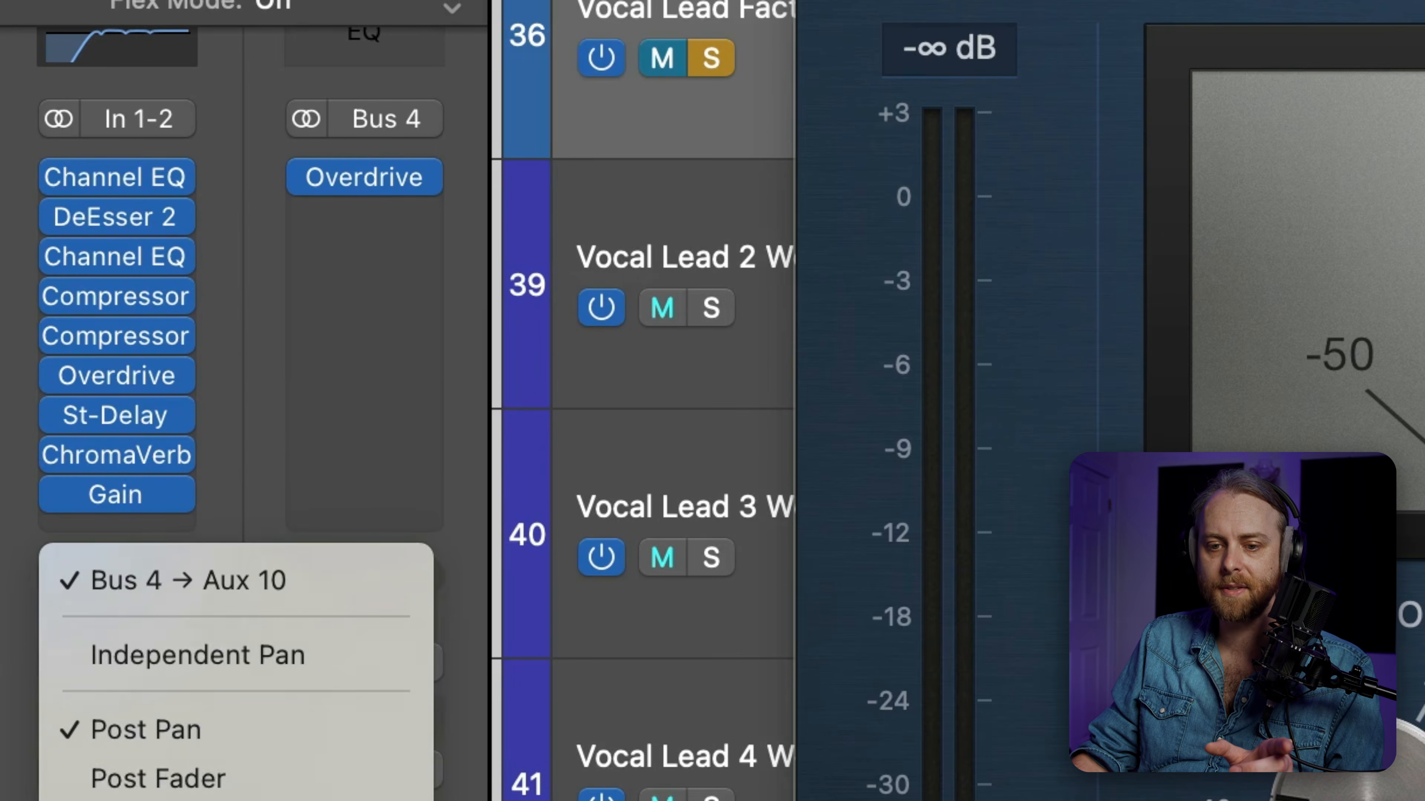
pyautogui.moveTo(112, 800)
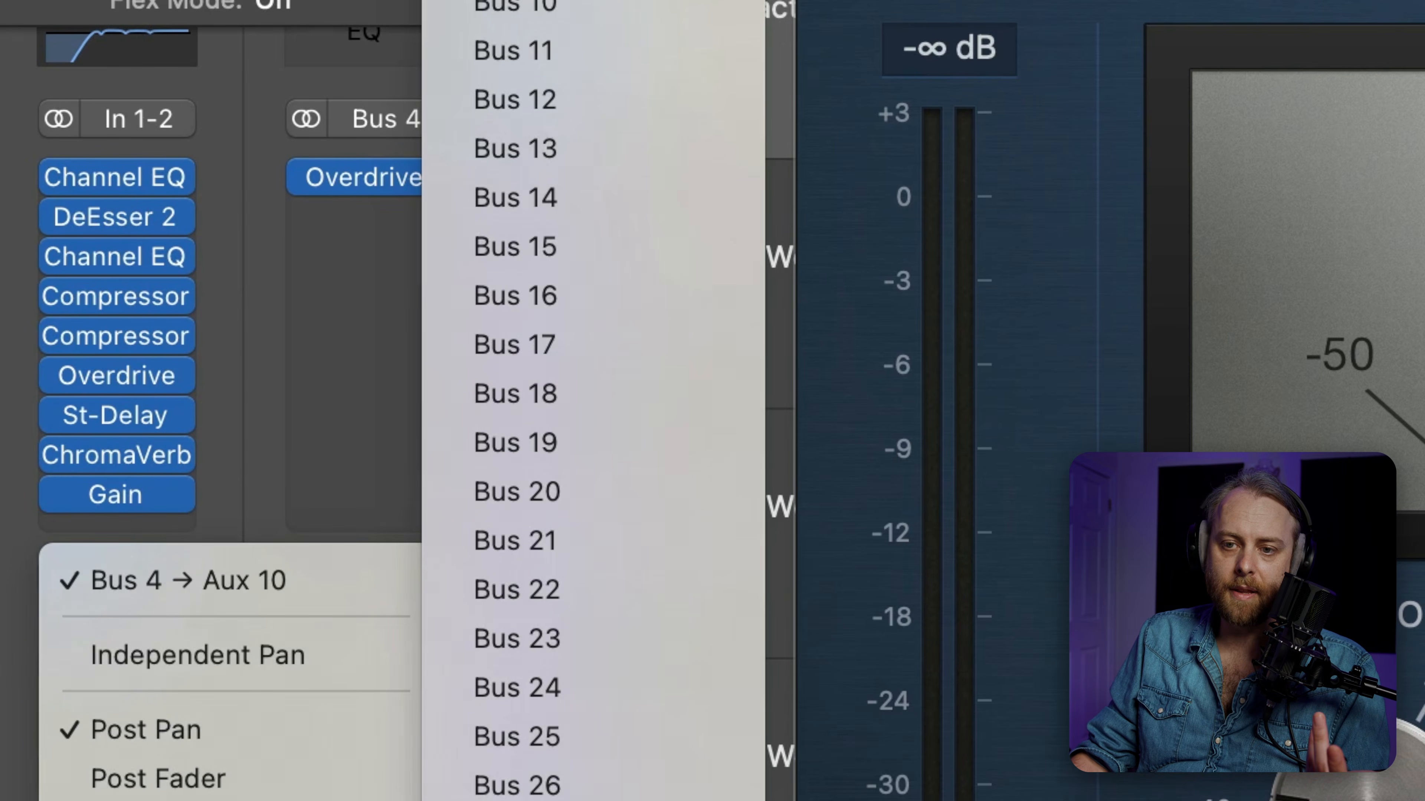
pyautogui.click(209, 359)
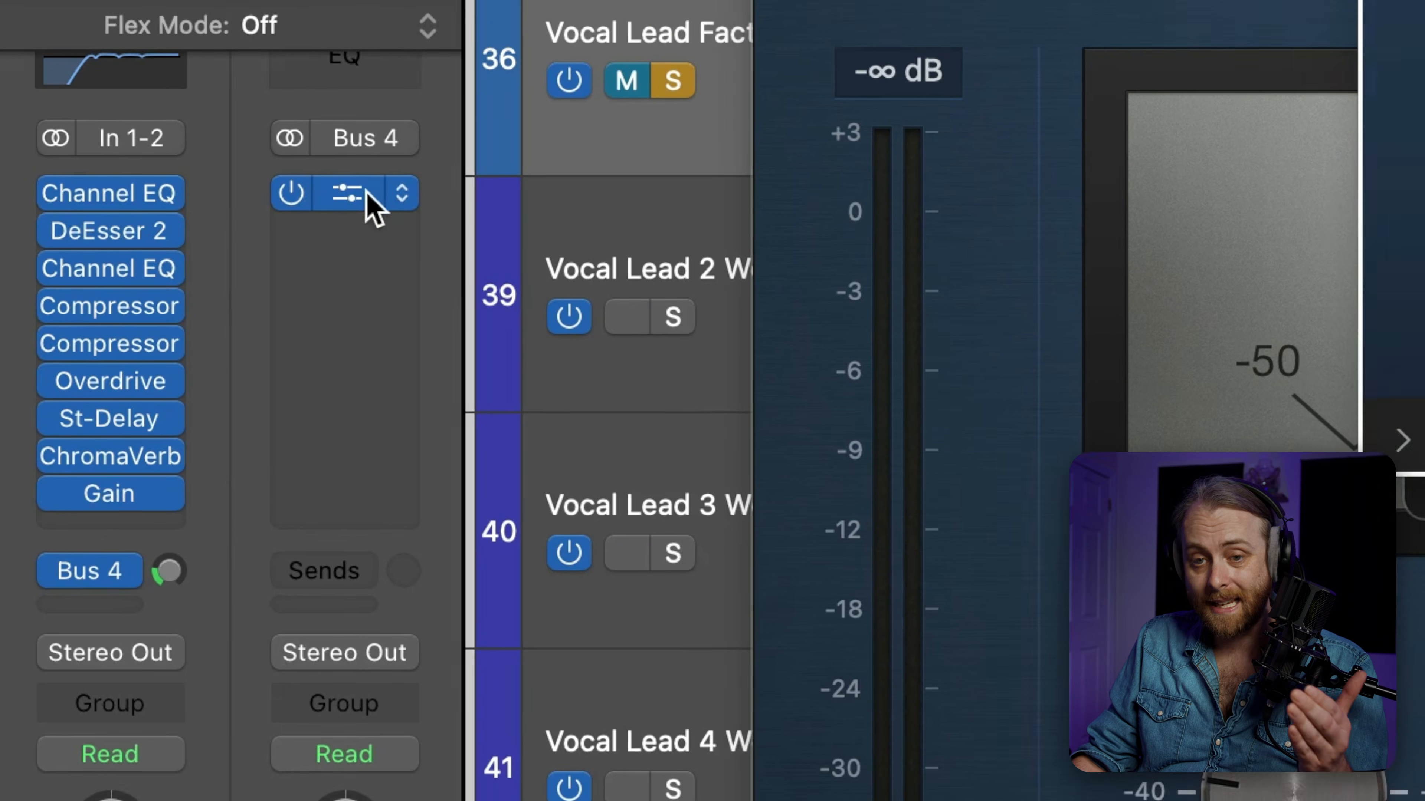
pyautogui.click(370, 179)
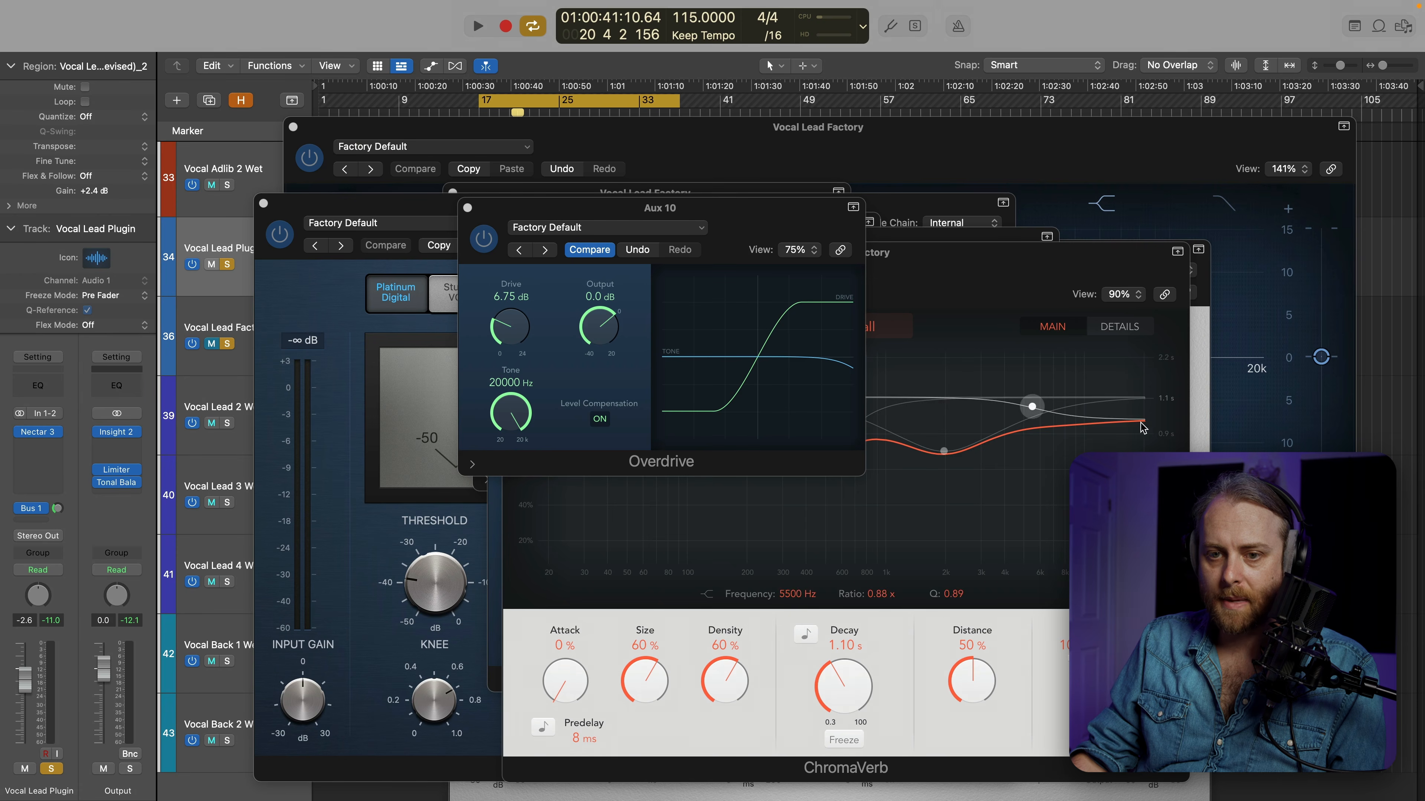
# View Nectar's output limiter on the Vocal Lead Plugin track and open the Gain plug-in on the Vocal Lead Factory track.
pyautogui.click(41, 432)
pyautogui.moveTo(1051, 344)
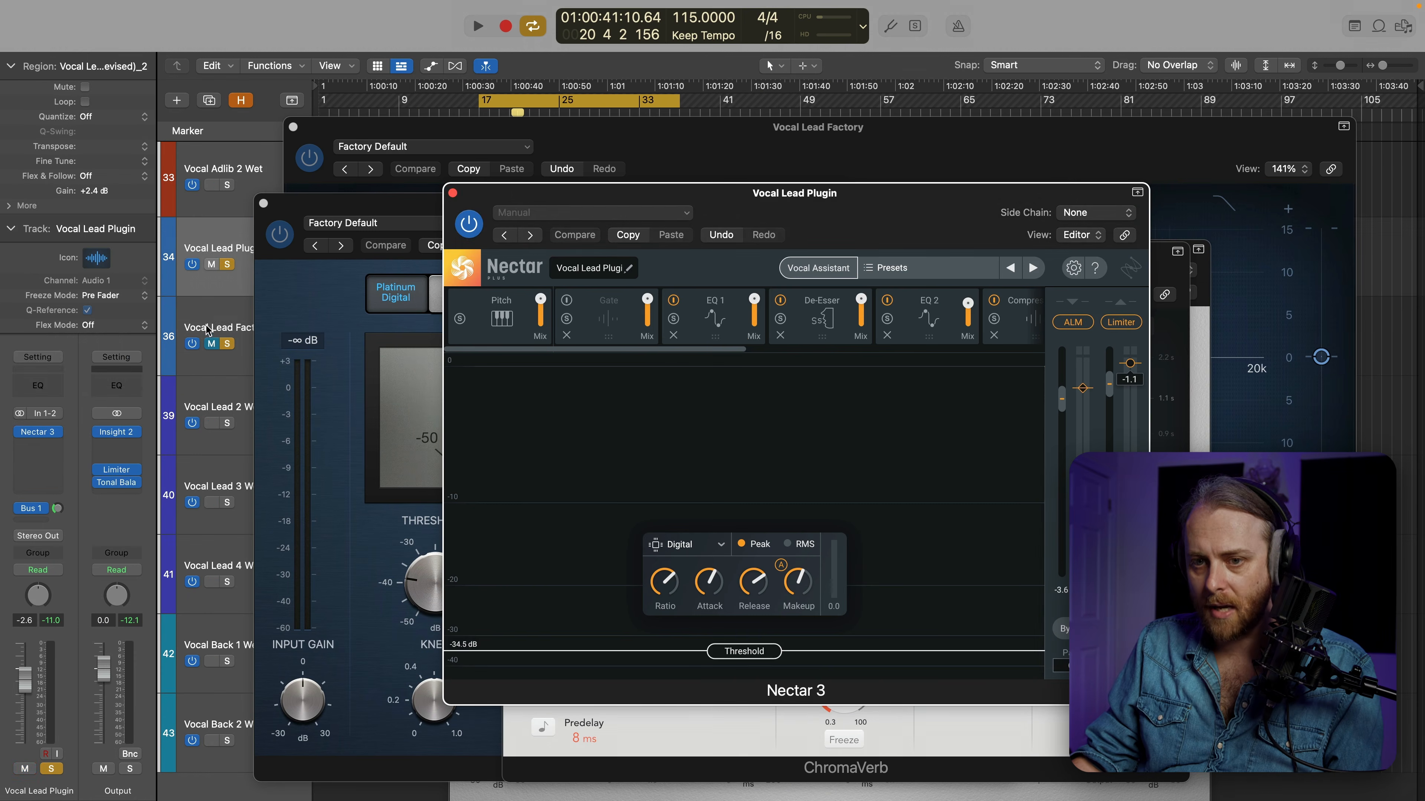
pyautogui.click(189, 331)
pyautogui.click(40, 482)
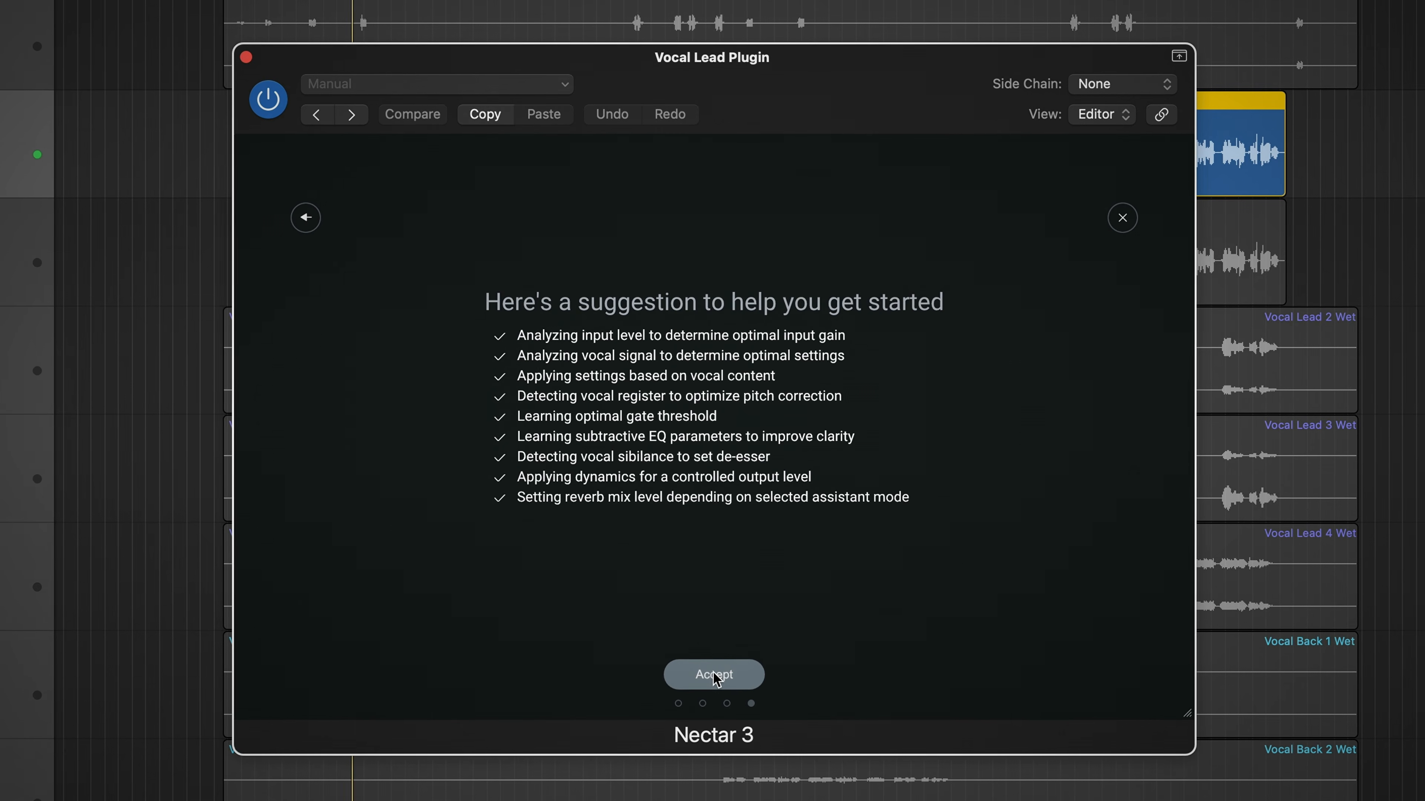
# Accept Nectar's Vocal Assistant suggestion for the Vocal Lead Plugin track and view band 2 of the EQ 1 module.
pyautogui.click(716, 675)
pyautogui.click(603, 224)
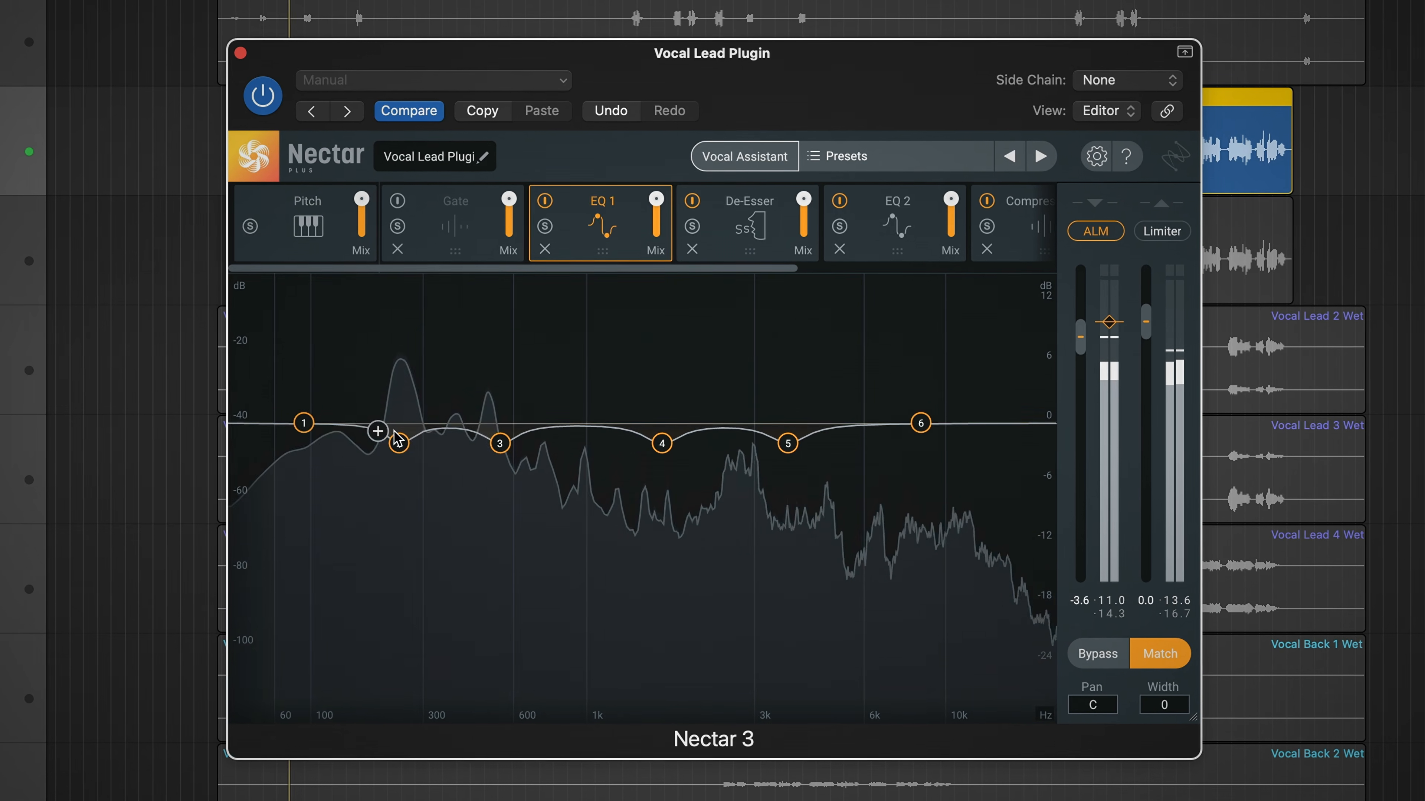
pyautogui.click(400, 443)
pyautogui.click(480, 356)
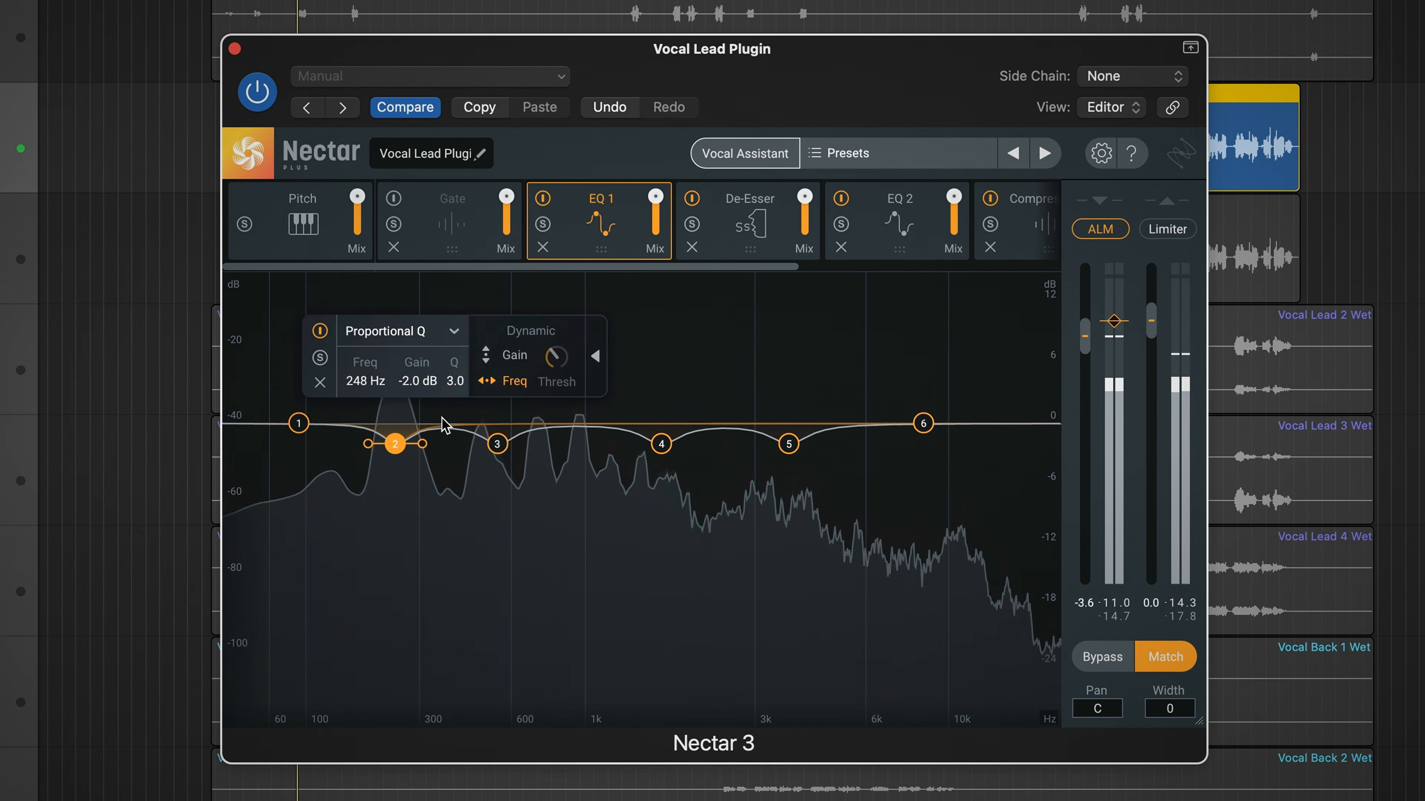
pyautogui.click(353, 544)
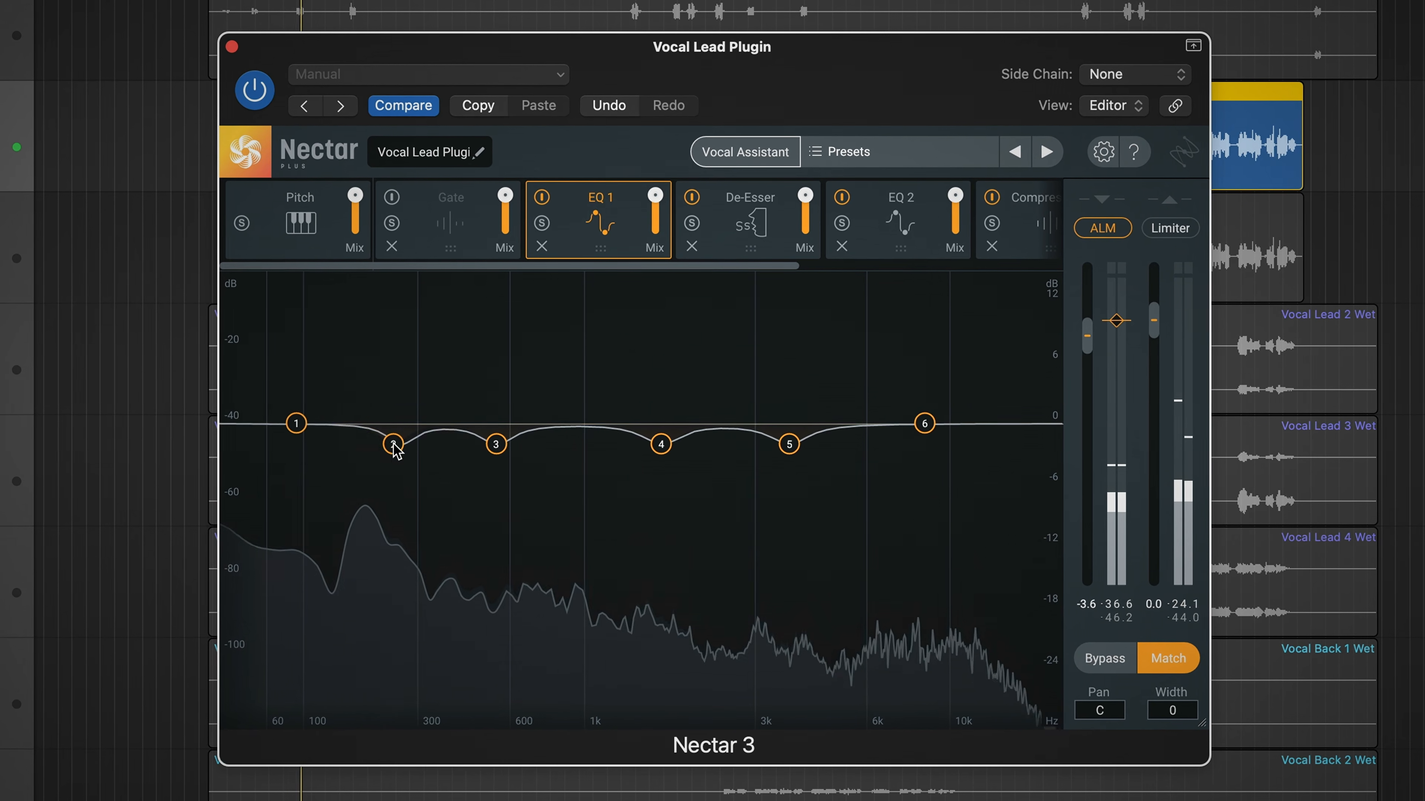
pyautogui.click(395, 446)
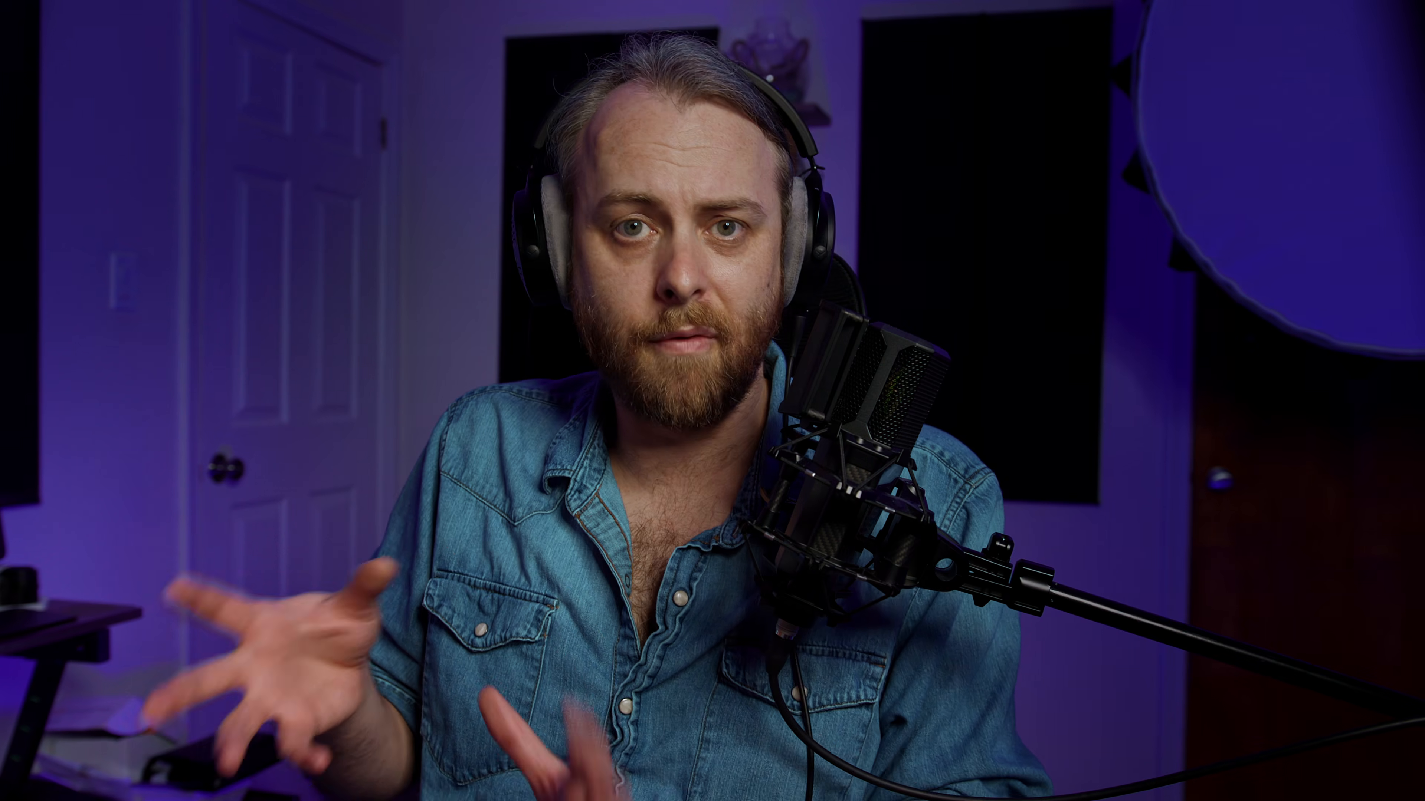